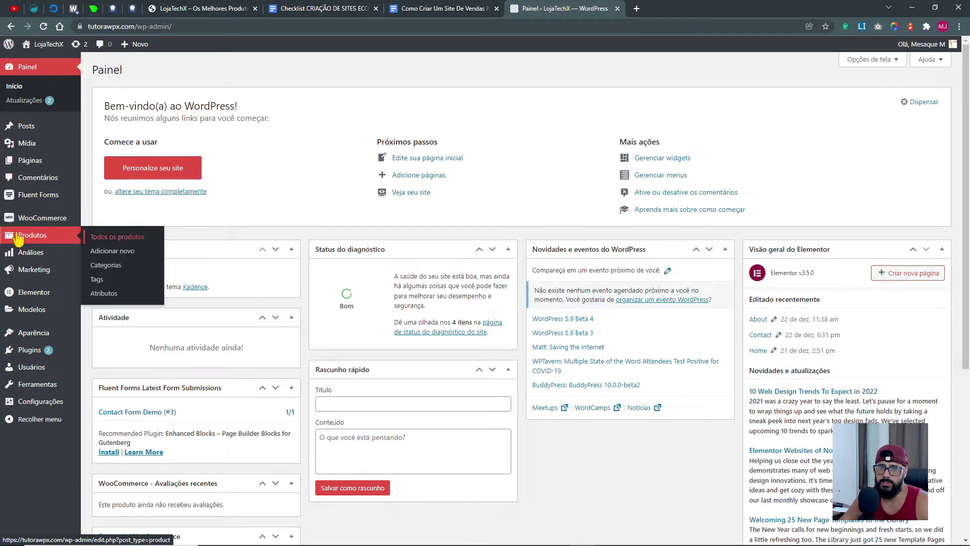
Open Fone de Ouvido Sony Com Ultra B3 from the product list for editing, zoomed to 125%.
left_click(28, 236)
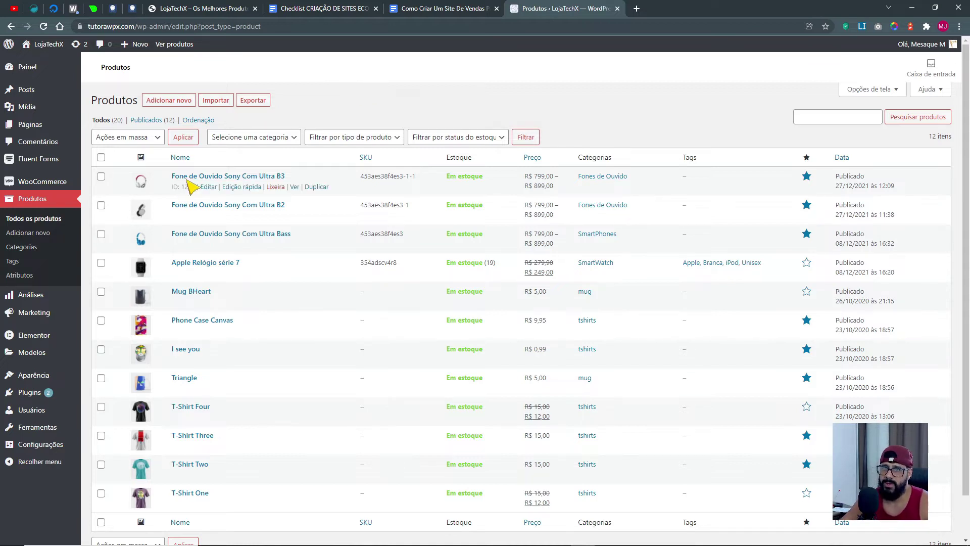
left_click(208, 187)
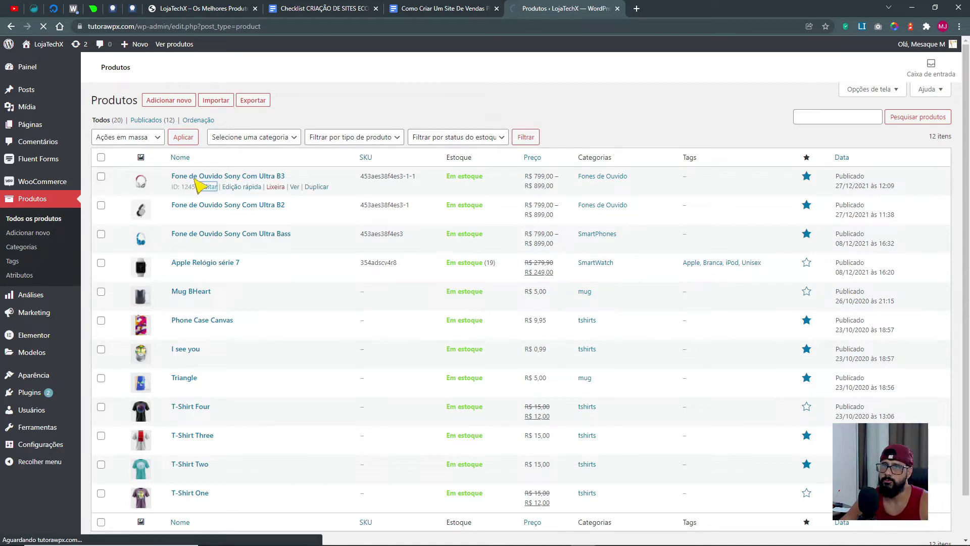
key("ctrl+plus")
key("ctrl+plus")
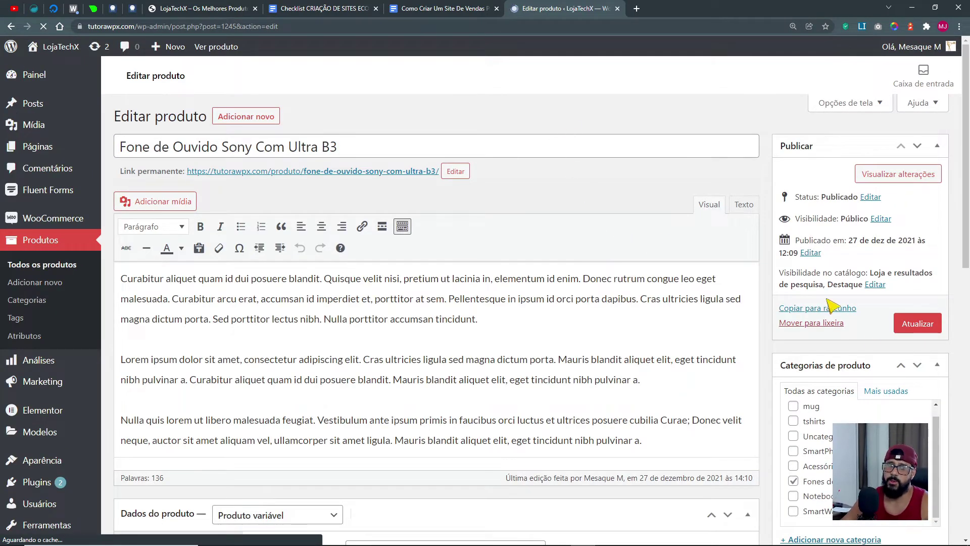
scroll(375, 375, "down", 6)
scroll(353, 386, "up", 6)
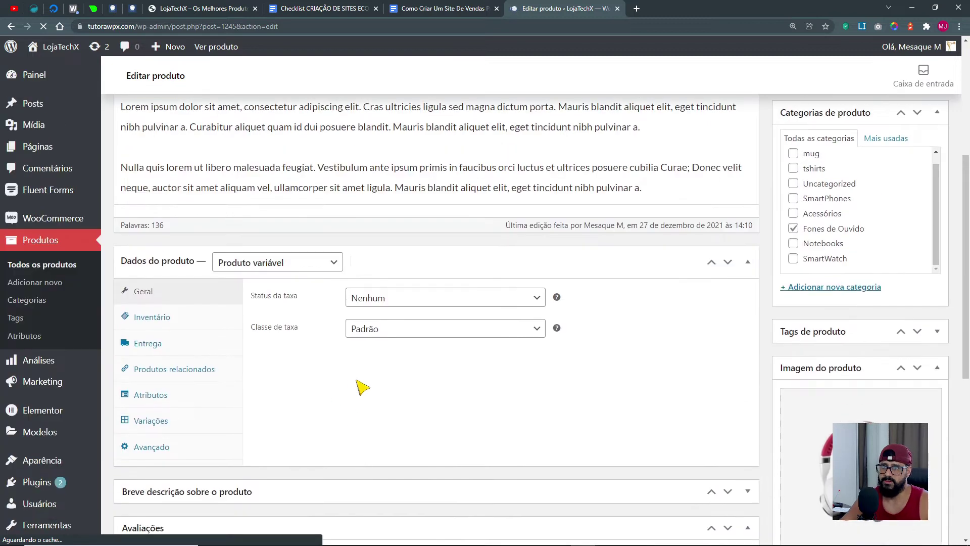
left_click_drag(127, 154, 341, 151)
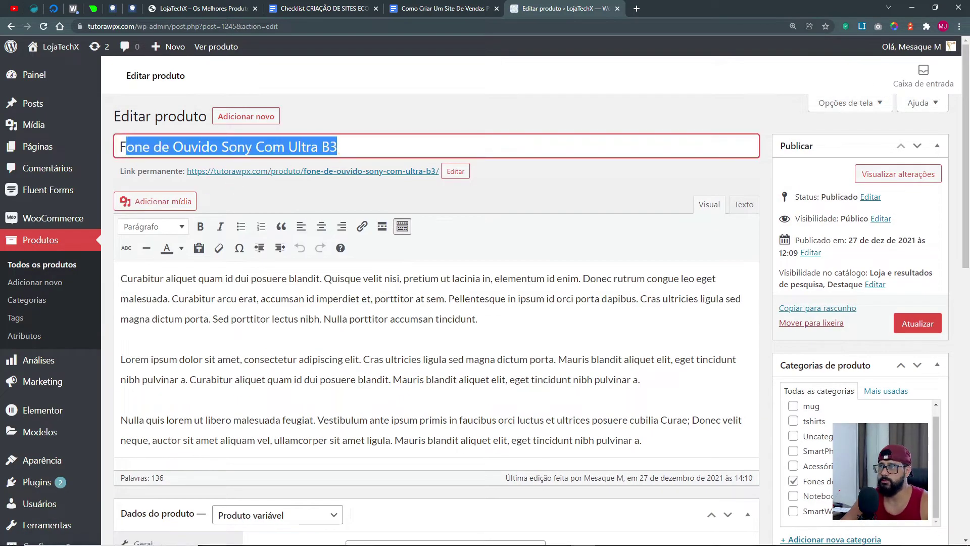
scroll(938, 471, "down", 6)
scroll(938, 471, "down", 1)
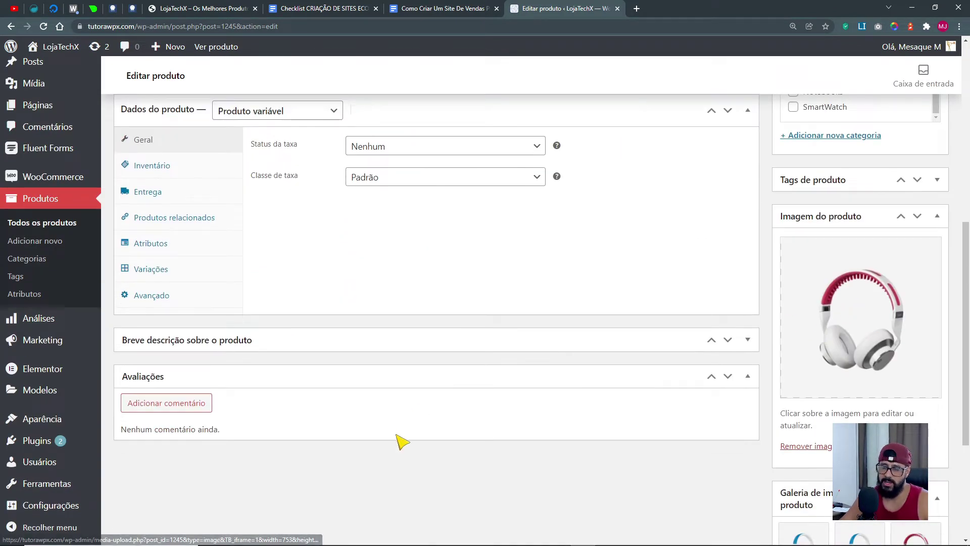
scroll(222, 344, "up", 3)
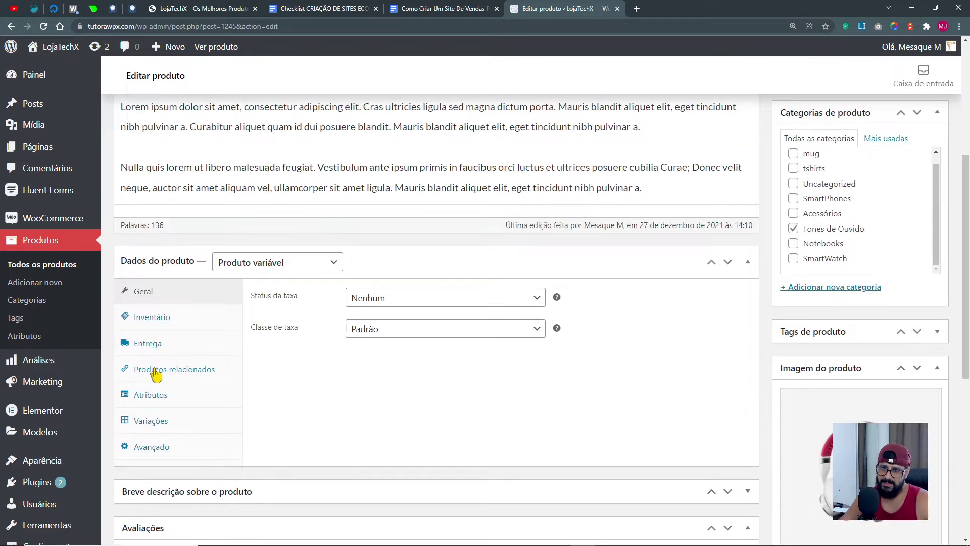
Show the Produtos relacionados tab and point out the empty upsell and cross-sell fields.
left_click(186, 374)
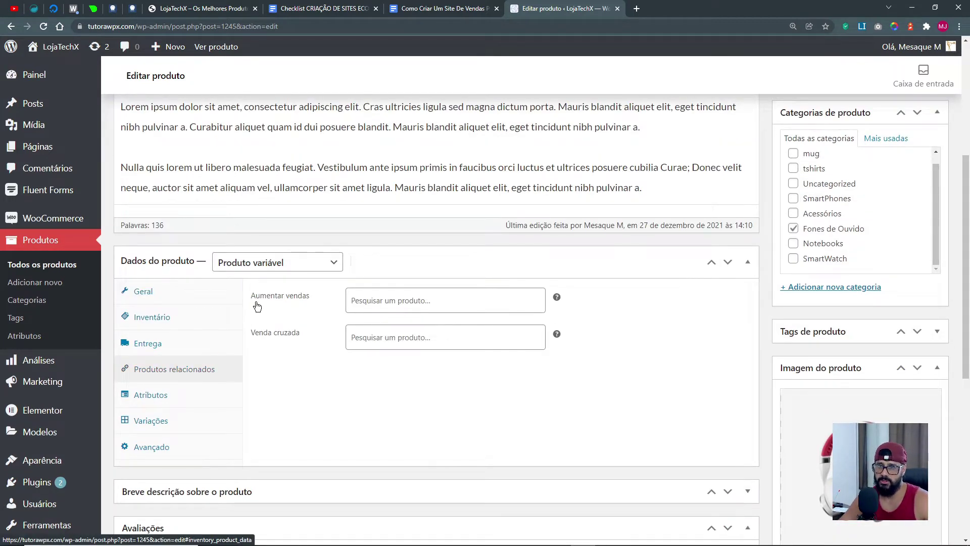
left_click_drag(255, 298, 312, 302)
left_click_drag(252, 332, 303, 340)
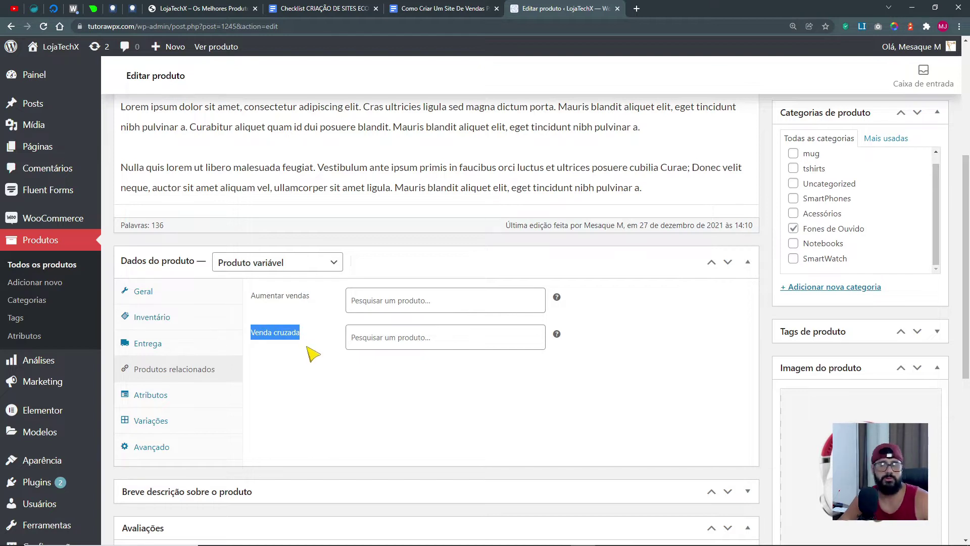
left_click(353, 393)
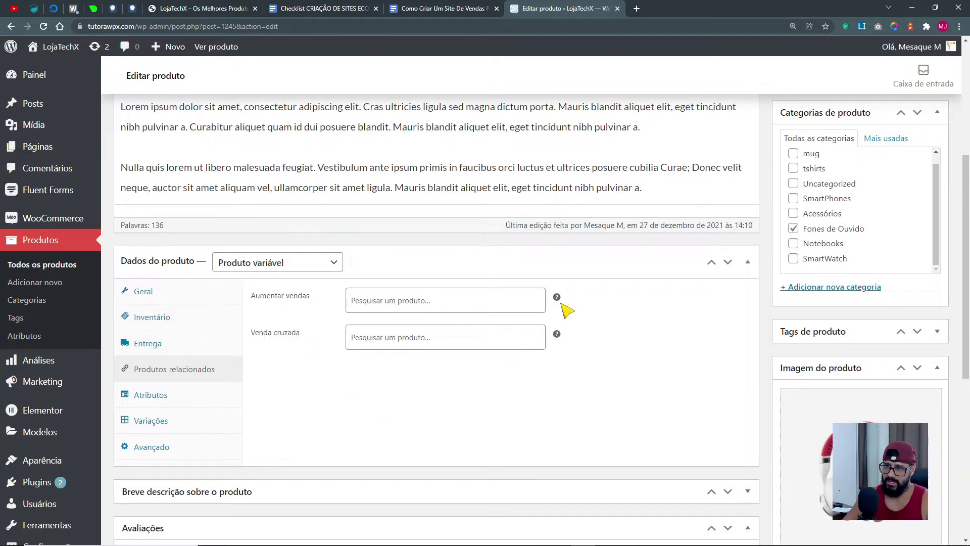
mouse_move(559, 299)
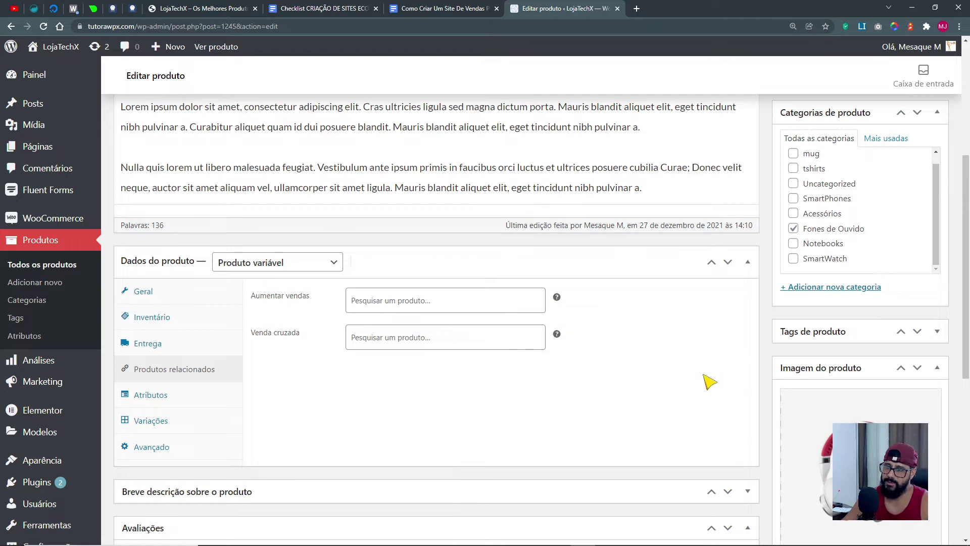
mouse_move(557, 335)
left_click(367, 309)
left_click(284, 393)
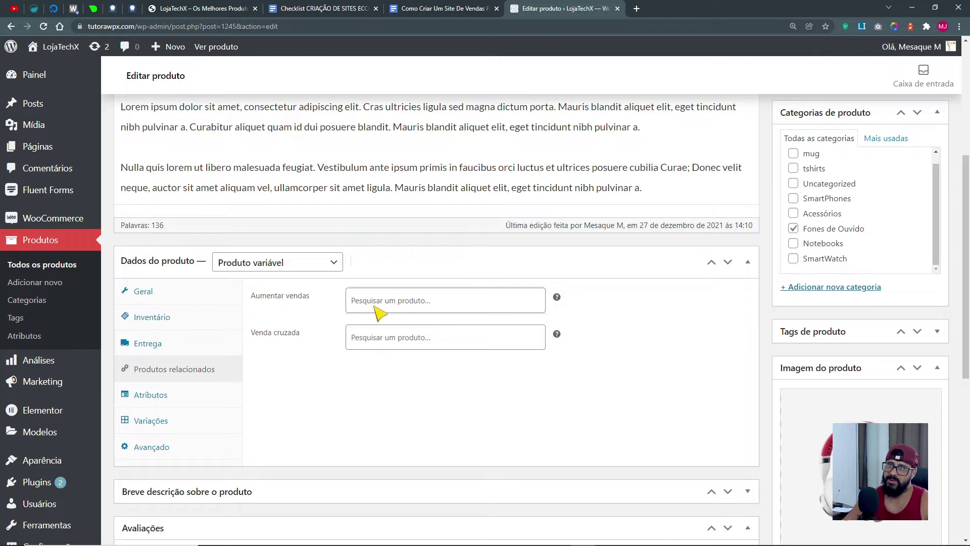
scroll(389, 495, "up", 5)
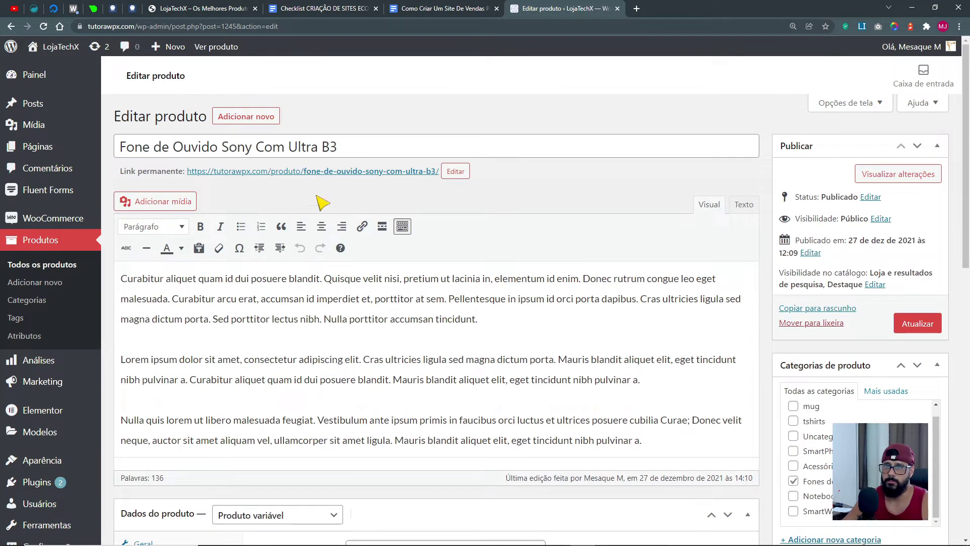
Open the headphone's live page in a new tab and review its Produtos relacionados section.
middle_click(341, 172)
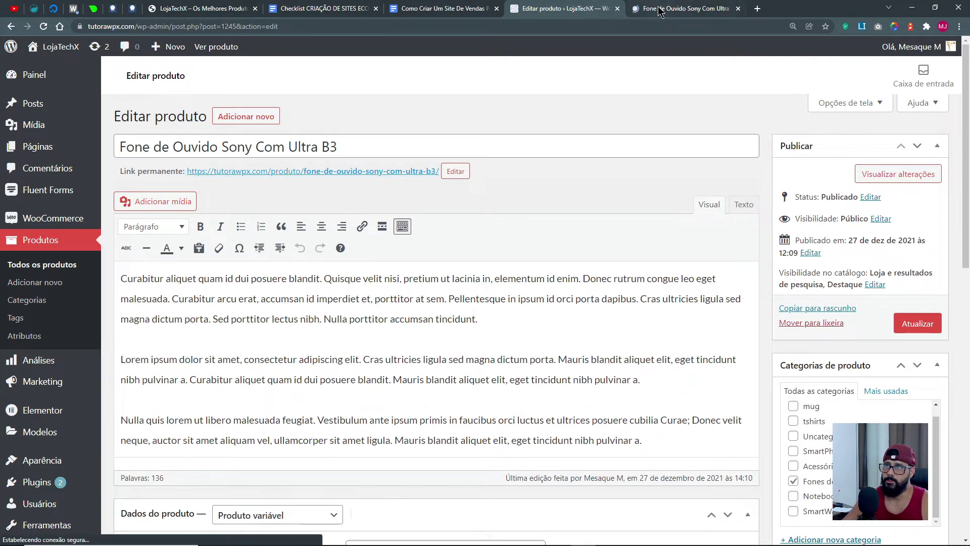
left_click(659, 10)
scroll(817, 322, "down", 10)
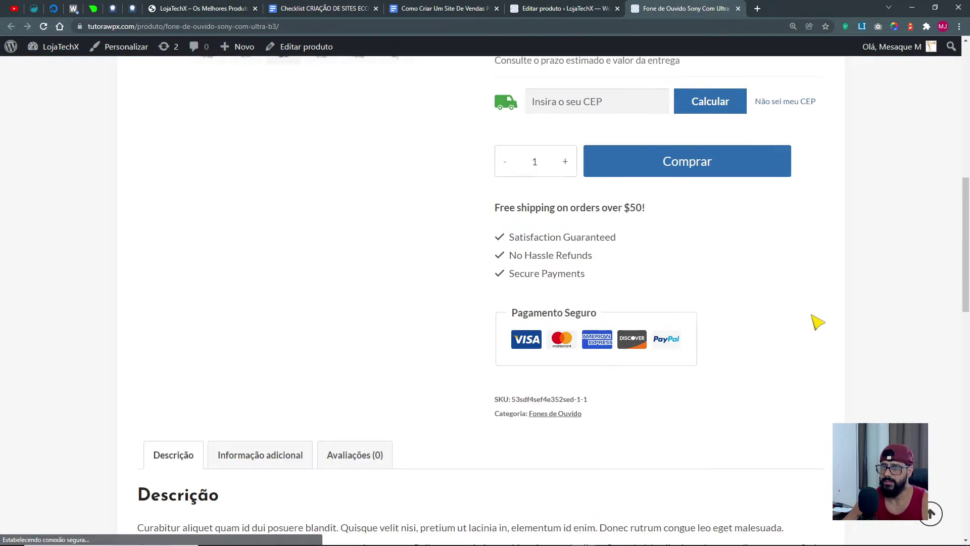
scroll(817, 322, "down", 12)
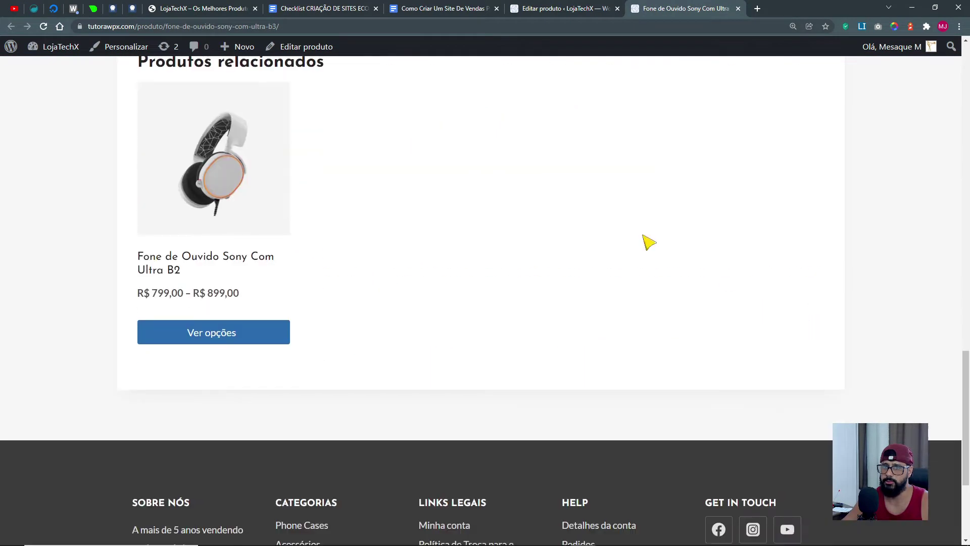
scroll(349, 214, "up", 2)
scroll(349, 215, "up", 1)
left_click_drag(349, 215, 139, 212)
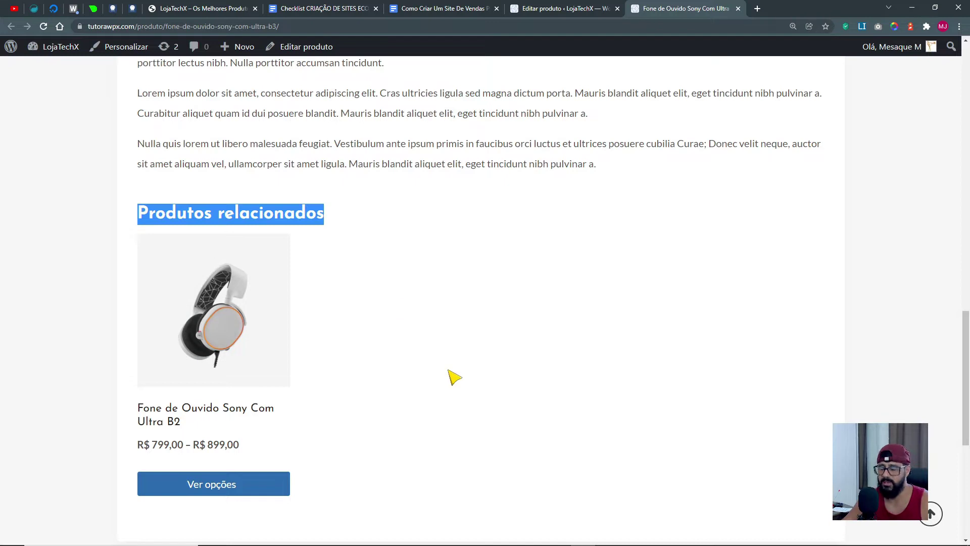
scroll(455, 376, "up", 15)
left_click(457, 375)
scroll(461, 379, "down", 14)
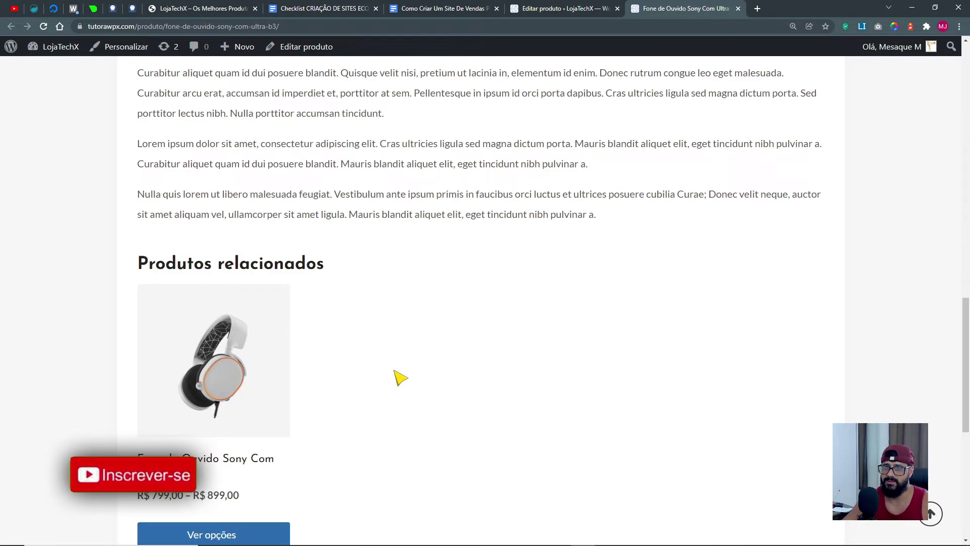
left_click_drag(147, 267, 409, 496)
scroll(405, 503, "down", 1)
left_click(444, 430)
scroll(447, 414, "up", 5)
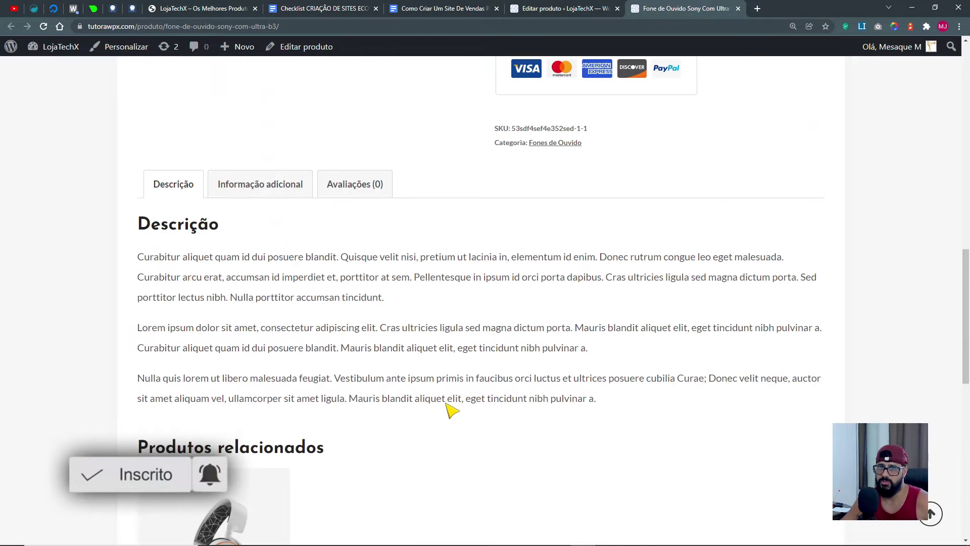
Compare the editor with the page's related products heading, then return to the product editor.
left_click(567, 12)
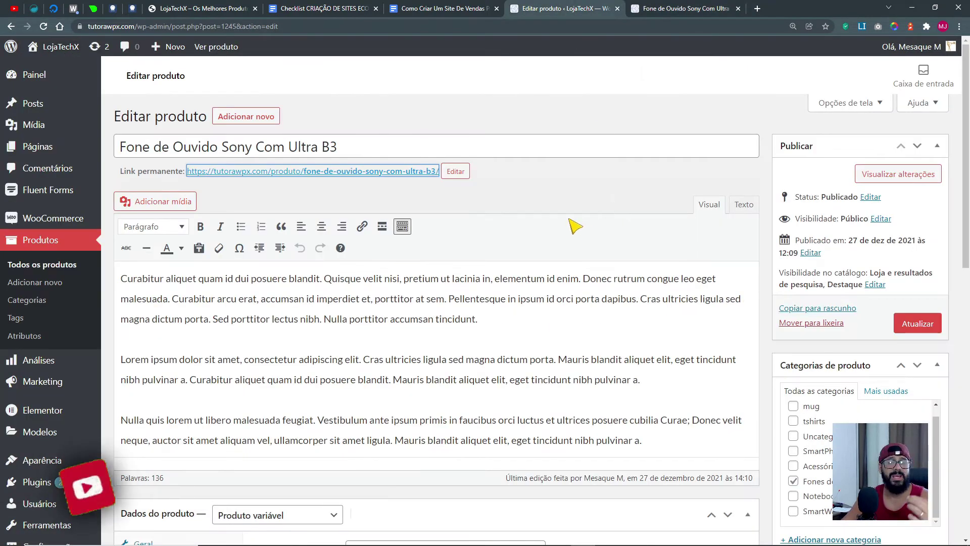
left_click(674, 10)
scroll(336, 448, "down", 5)
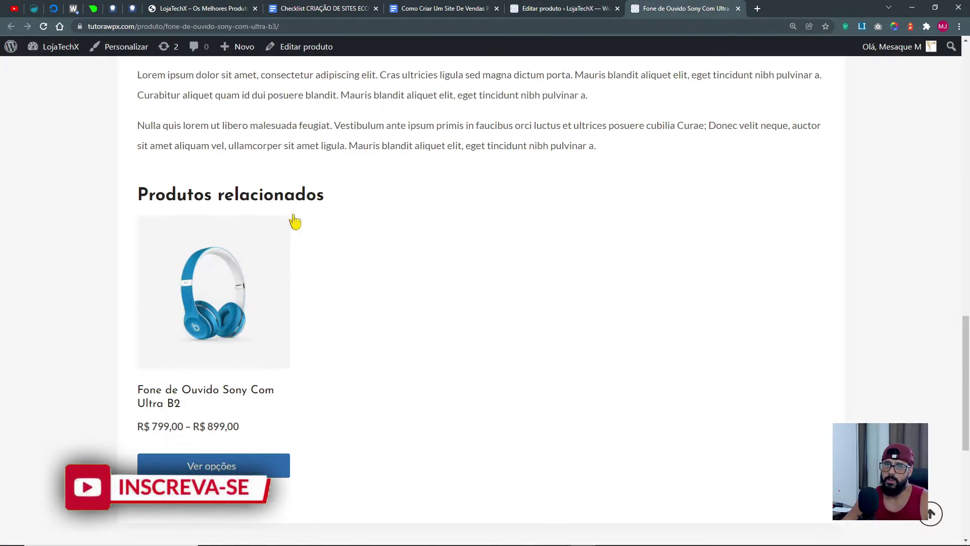
left_click_drag(335, 202, 138, 200)
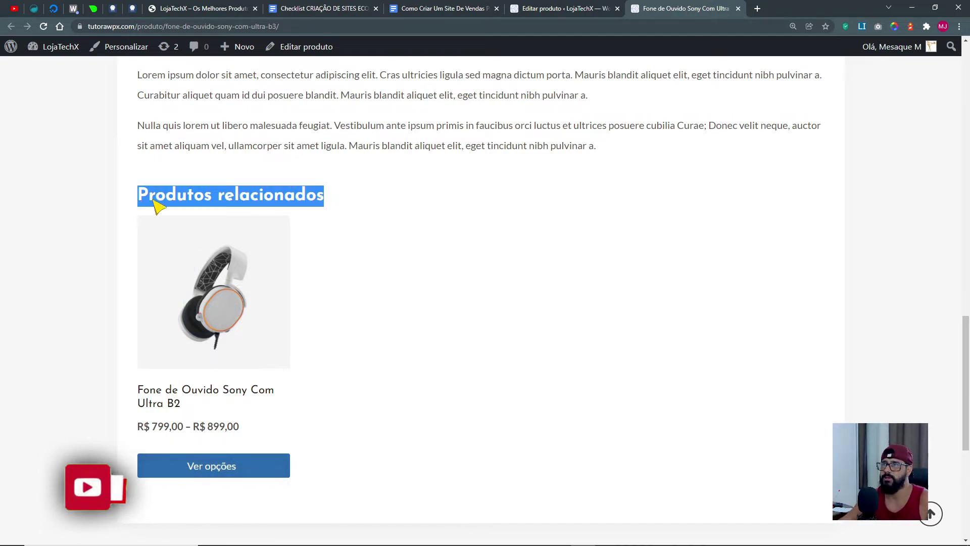
left_click(551, 8)
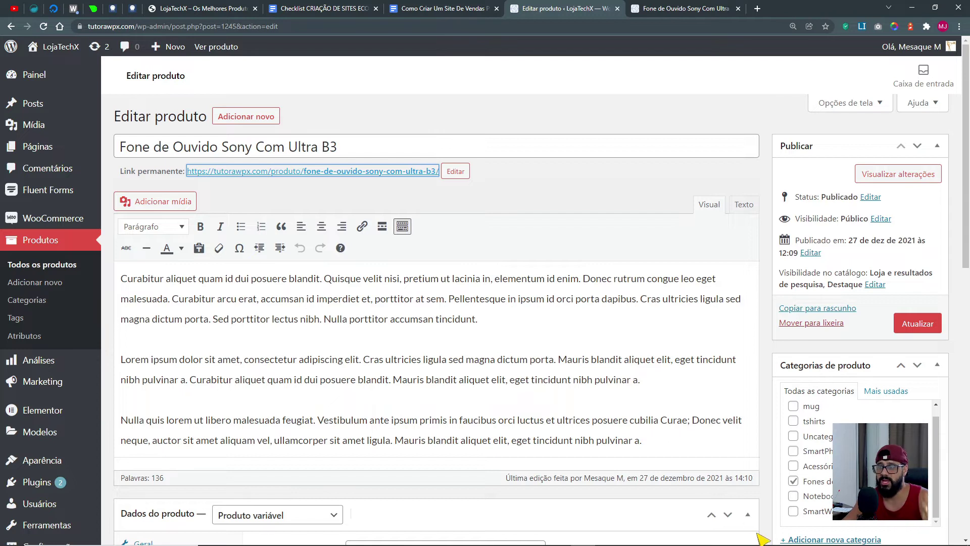
Search 'app' in Aumentar vendas, add Apple Relógio série 7 as an upsell, and open a new tab.
scroll(684, 468, "down", 8)
scroll(418, 429, "up", 6)
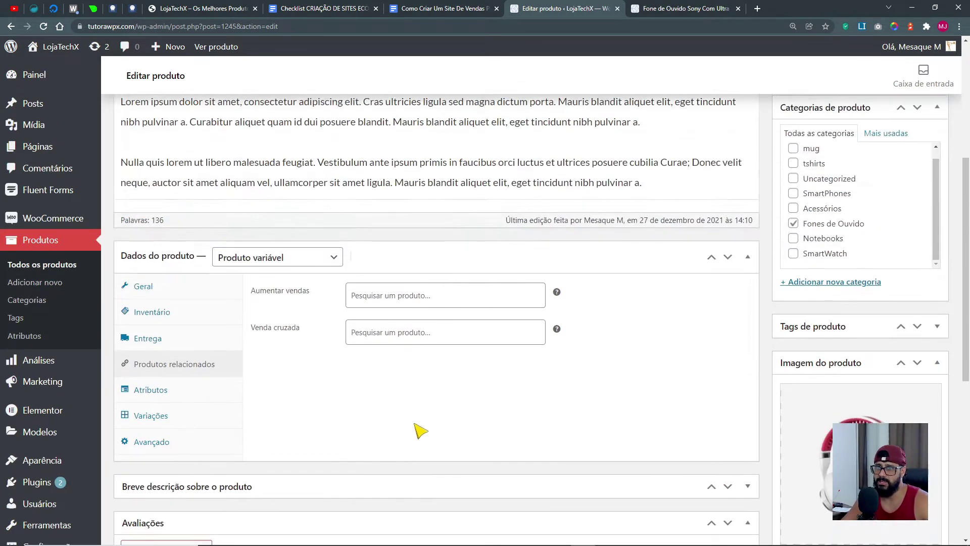
scroll(710, 477, "down", 6)
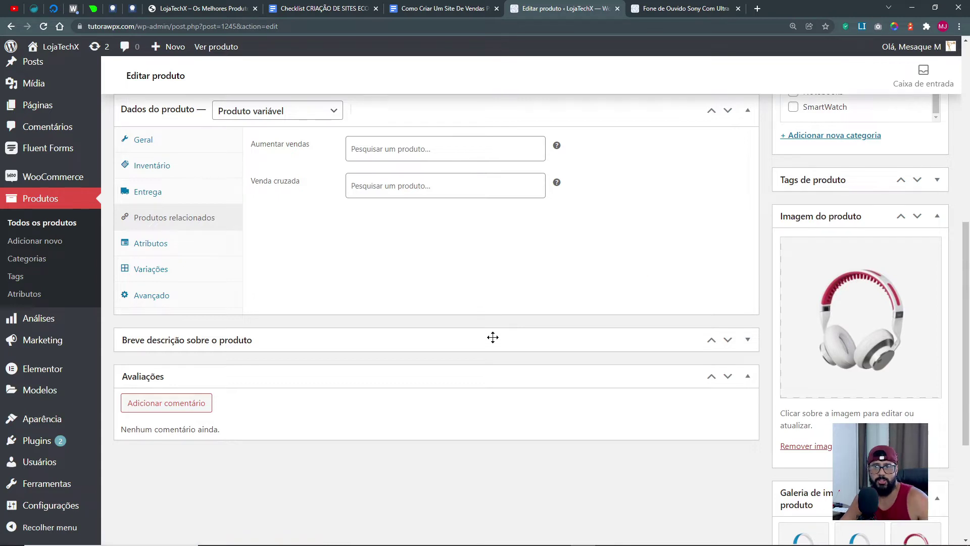
left_click(673, 8)
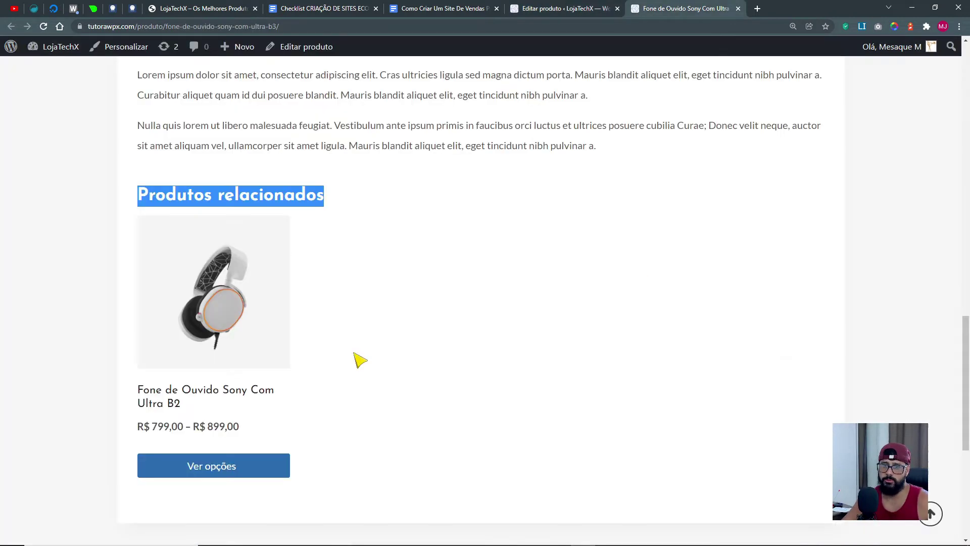
left_click(571, 6)
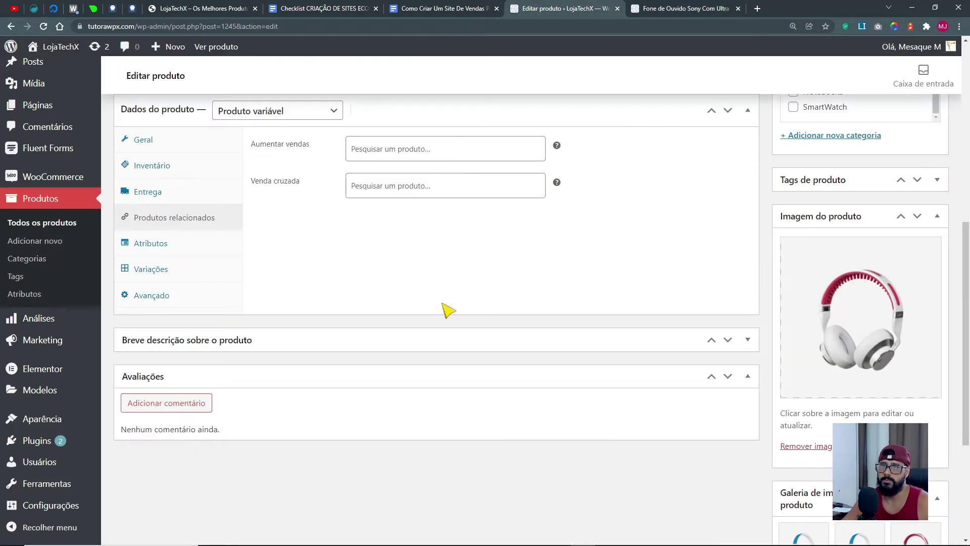
left_click(382, 161)
type("app")
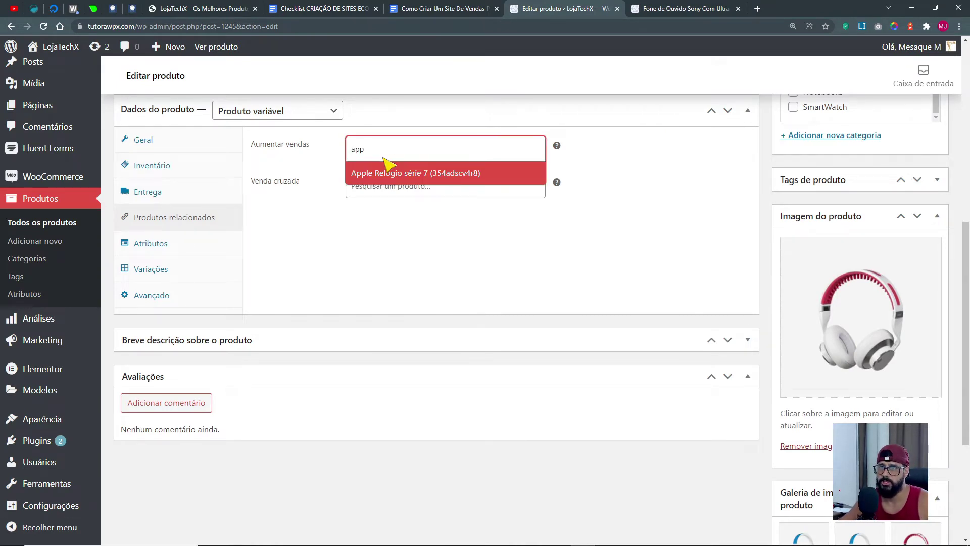
left_click(395, 174)
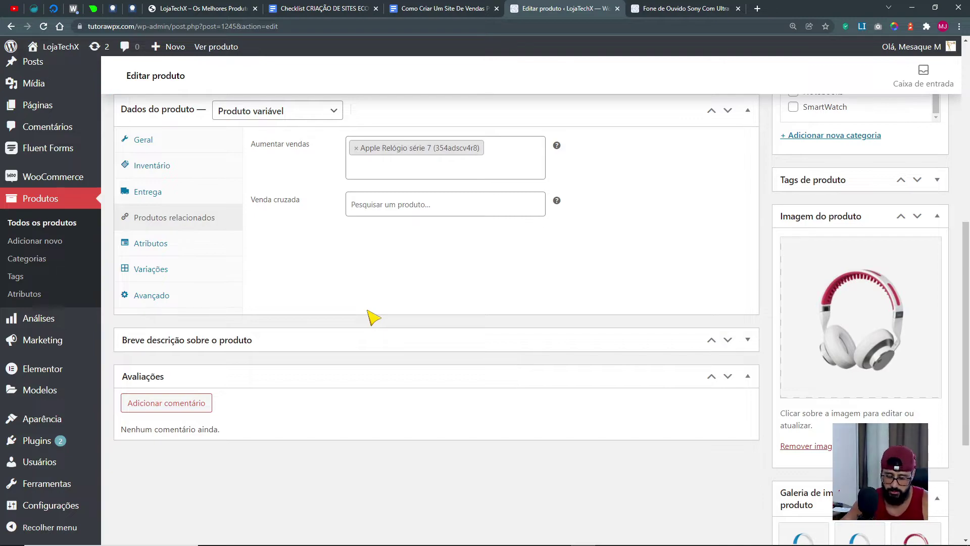
key("ctrl+t")
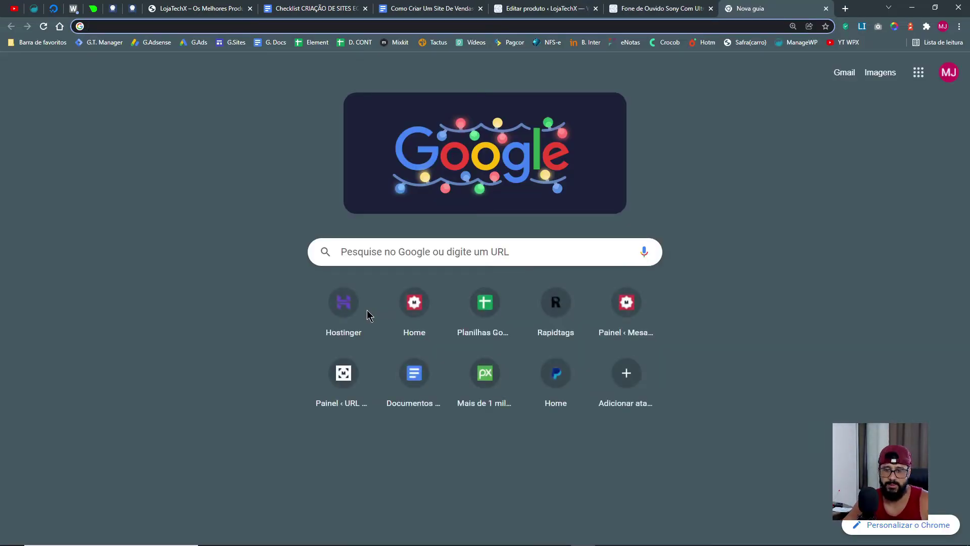
Search Google for 'smartphone amazon' and open the first Redmi smartphone ad.
type("celu")
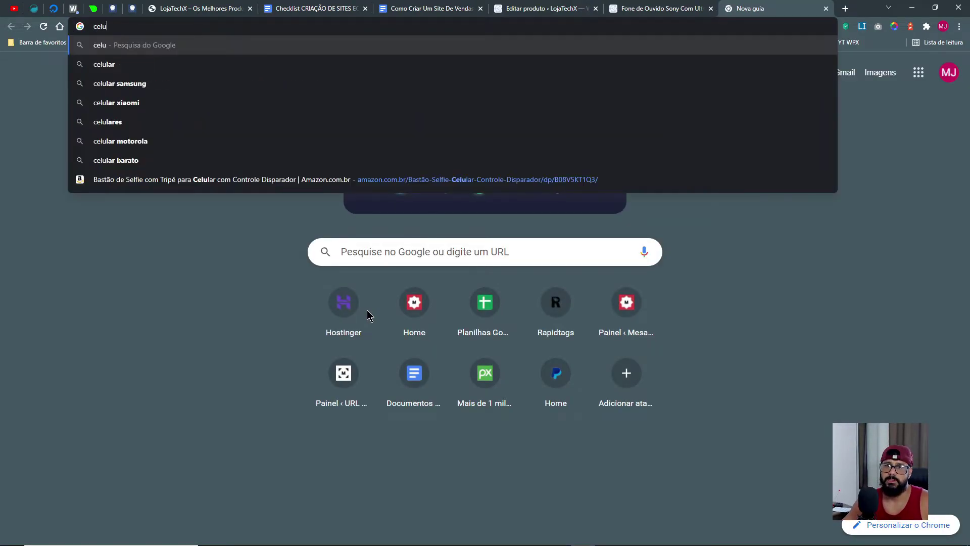
key("BackSpace")
key("BackSpace")
key("BackSpace")
key("BackSpace")
type("sma")
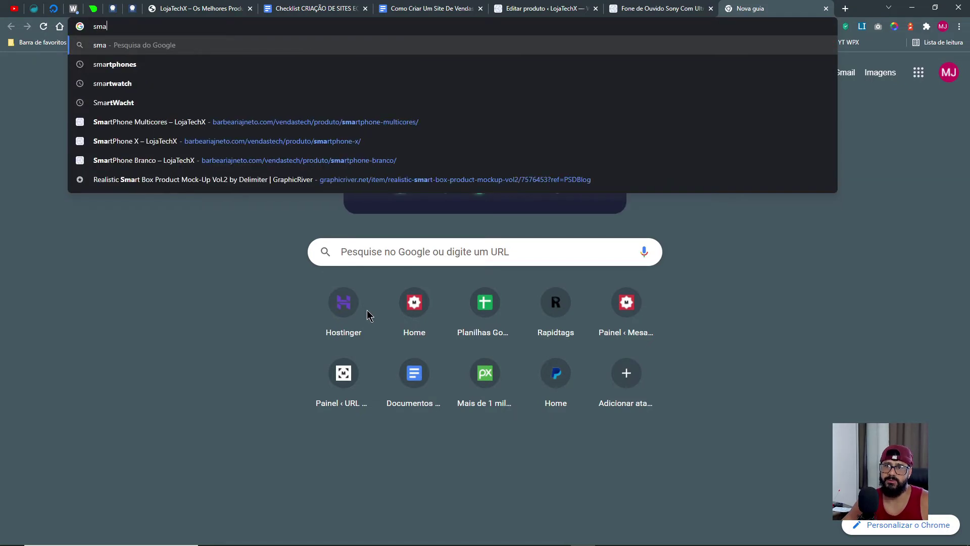
type("rtphone a")
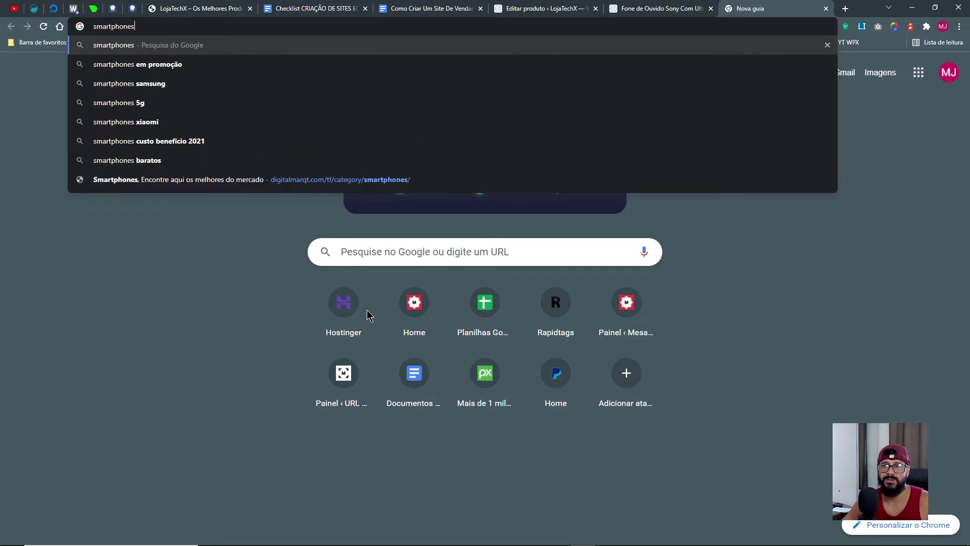
type("mazon")
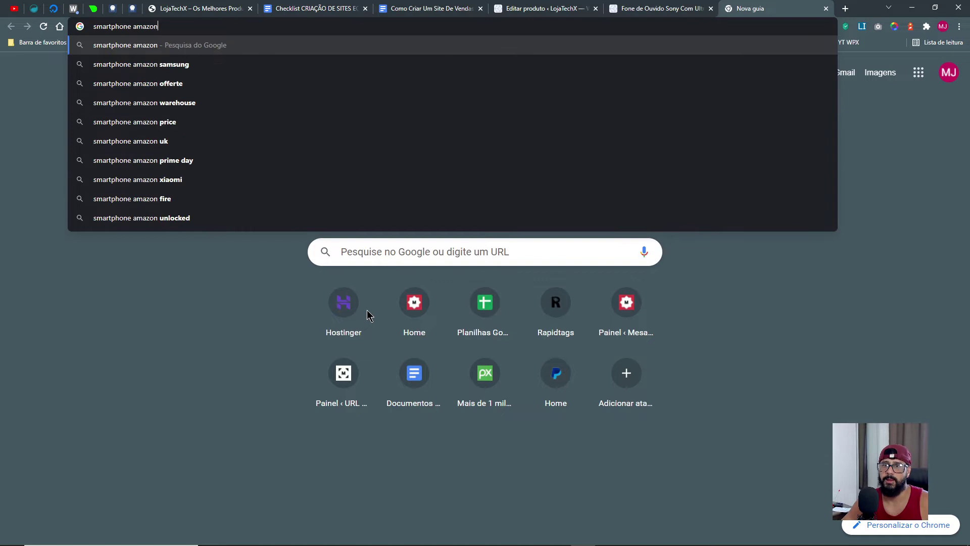
key("Return")
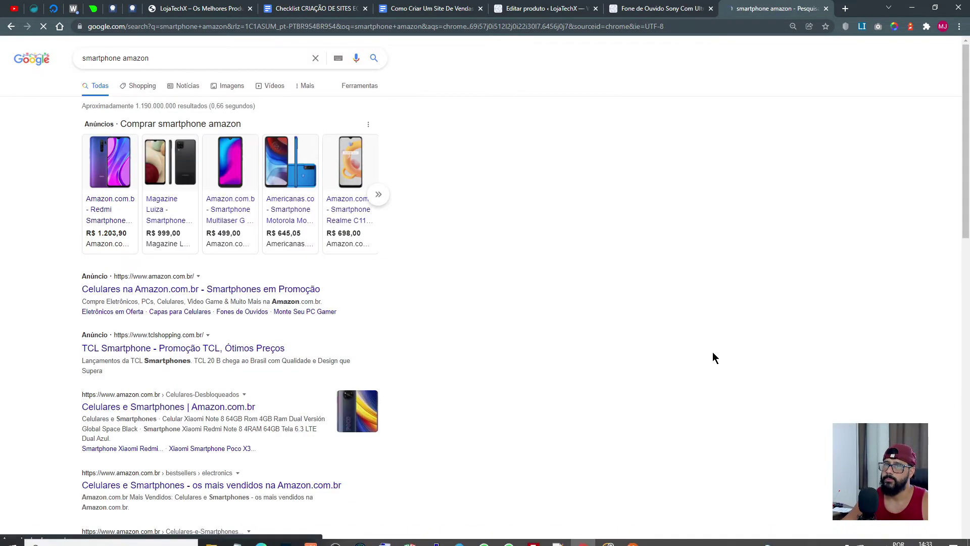
left_click(113, 167)
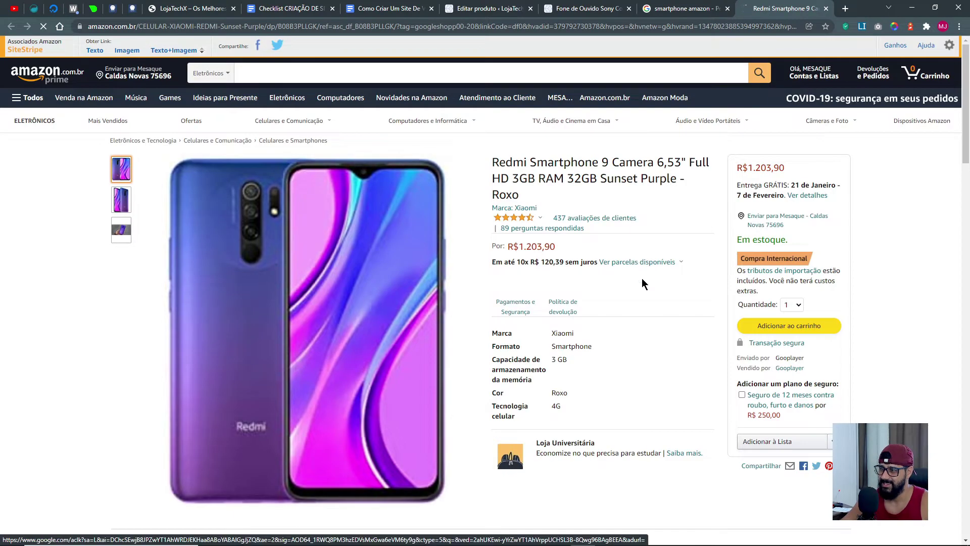
Highlight the 'Frequentemente comprados juntos' bundle, then go back to the store's headphone page.
scroll(561, 314, "down", 8)
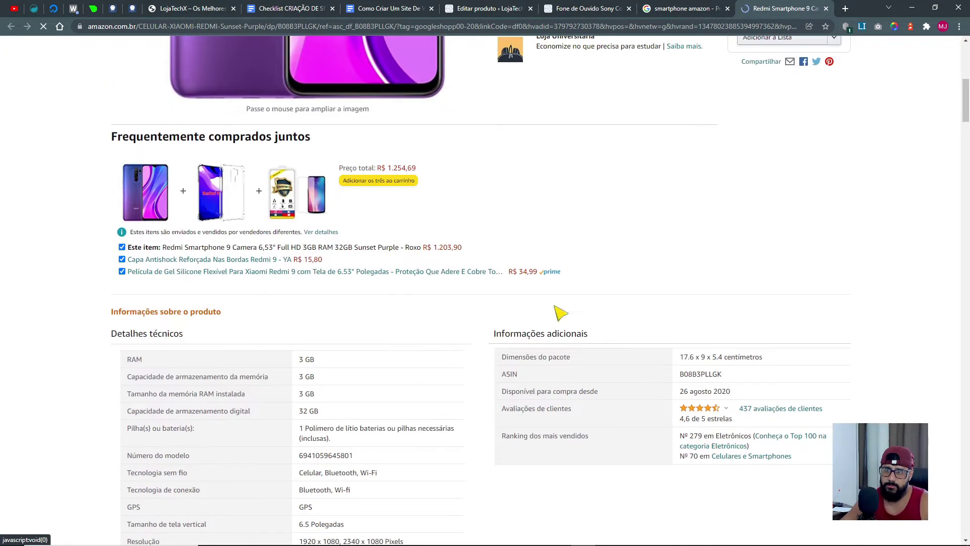
left_click_drag(113, 137, 308, 137)
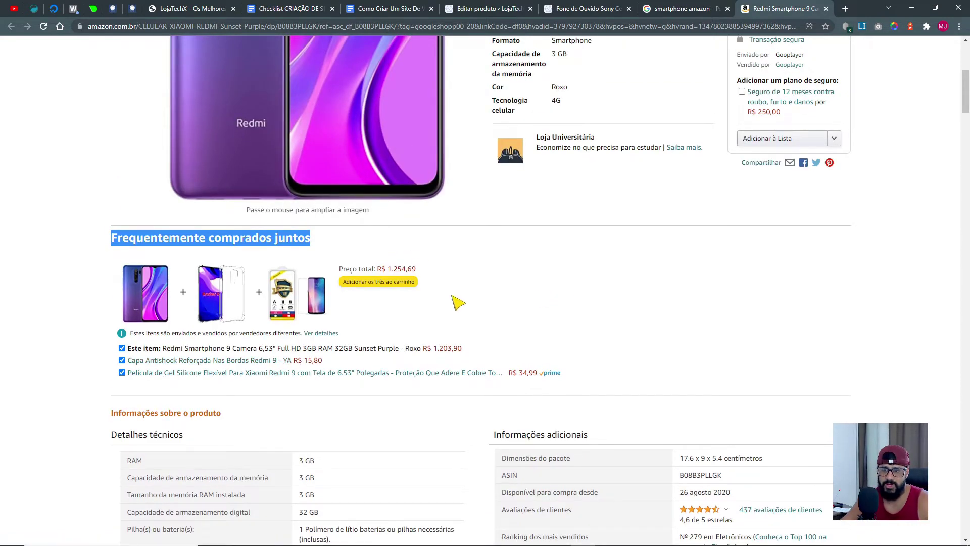
scroll(59, 302, "down", 1)
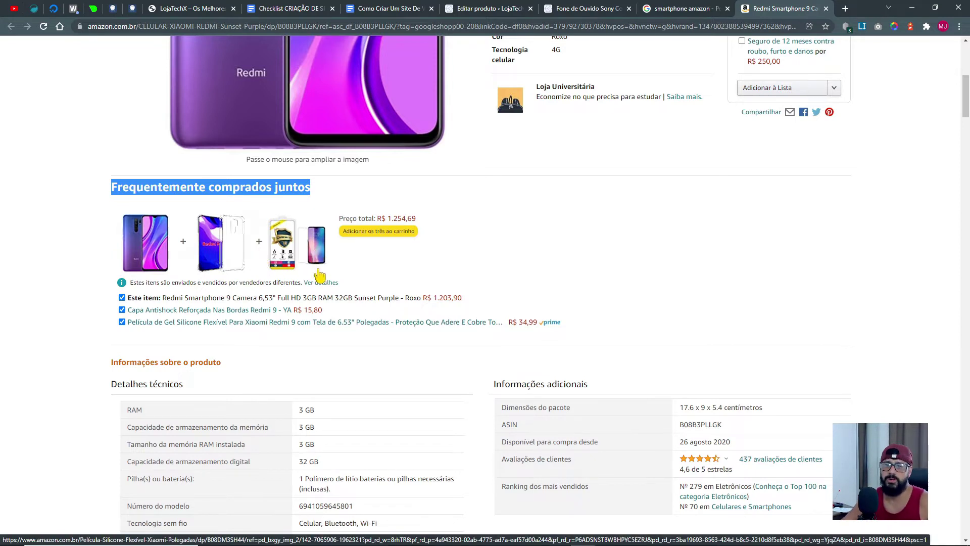
scroll(323, 268, "down", 5)
scroll(748, 68, "up", 6)
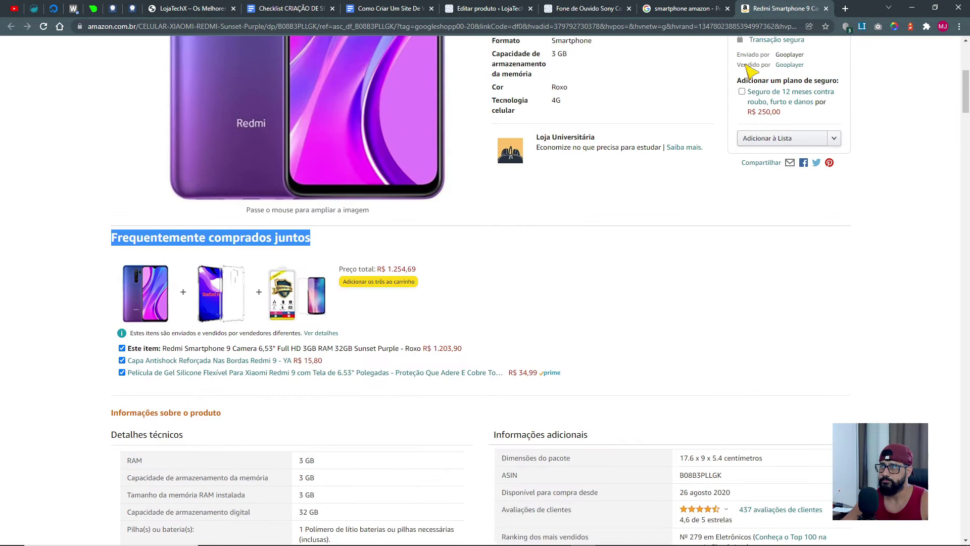
left_click(584, 10)
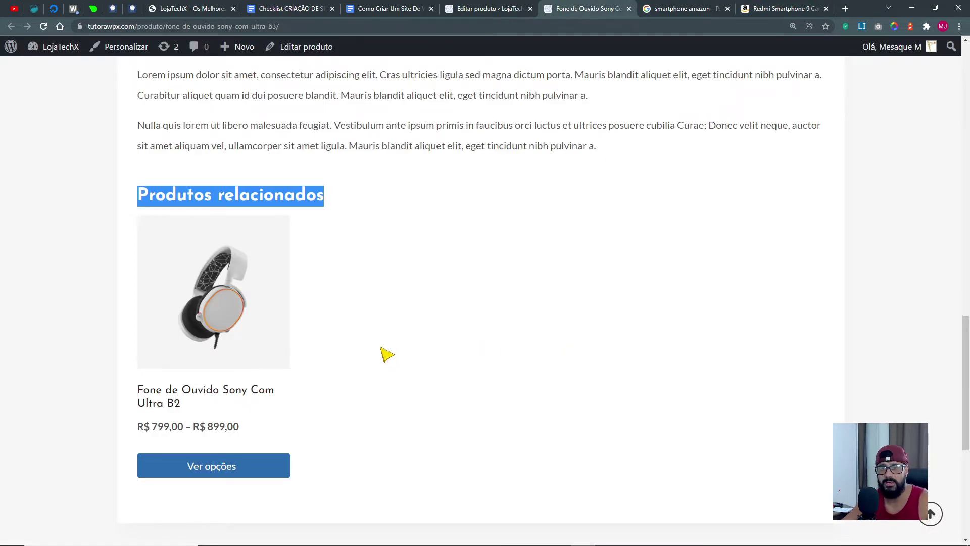
Save the headphone product with Atualizar in the product editor.
left_click(392, 263)
left_click_drag(327, 197, 144, 199)
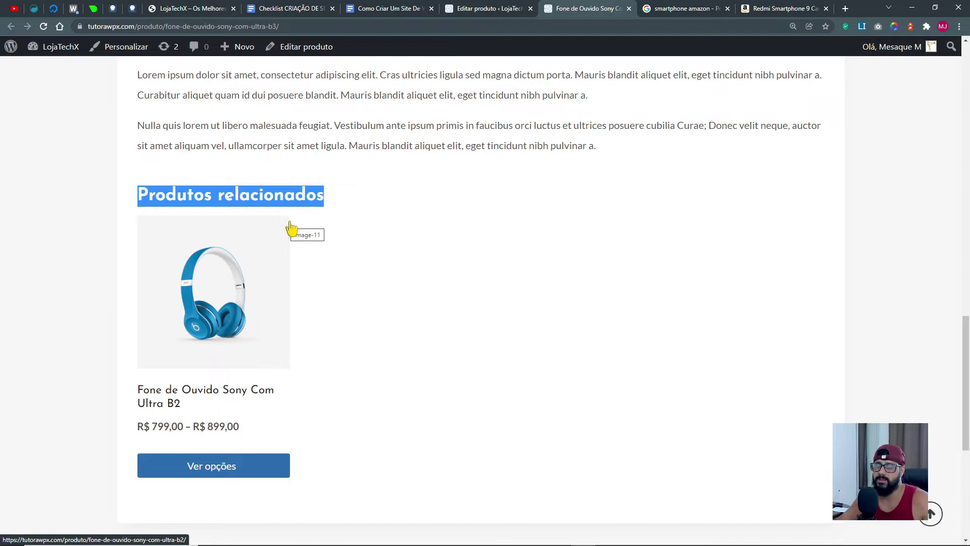
left_click(490, 9)
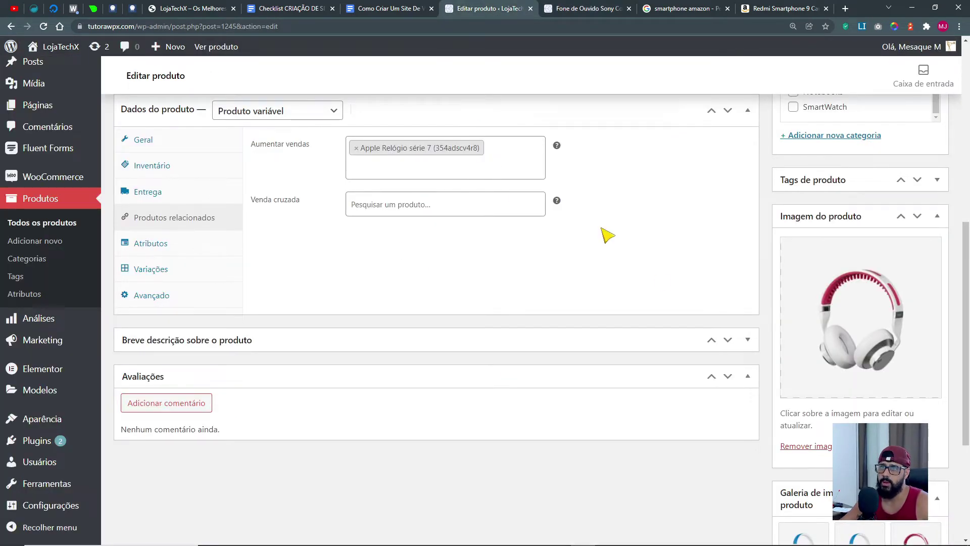
scroll(487, 173, "up", 8)
left_click(932, 326)
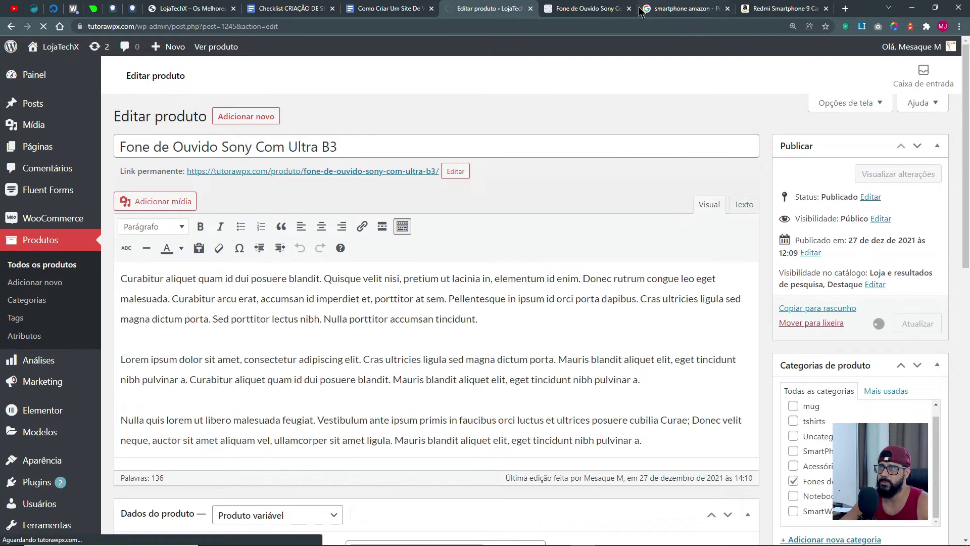
On the product page, show Apple Relógio série 7 under 'Você também pode gostar de...'.
left_click(584, 10)
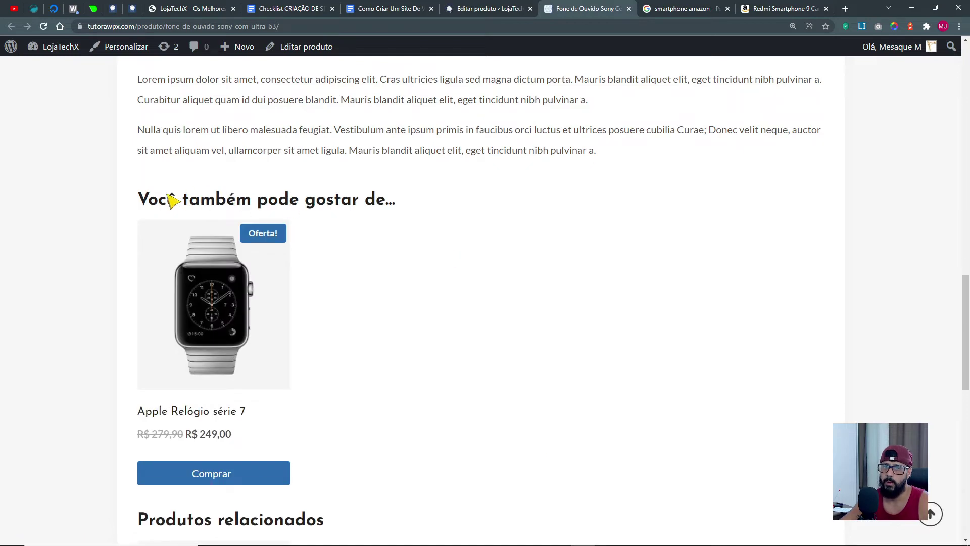
left_click_drag(144, 201, 403, 201)
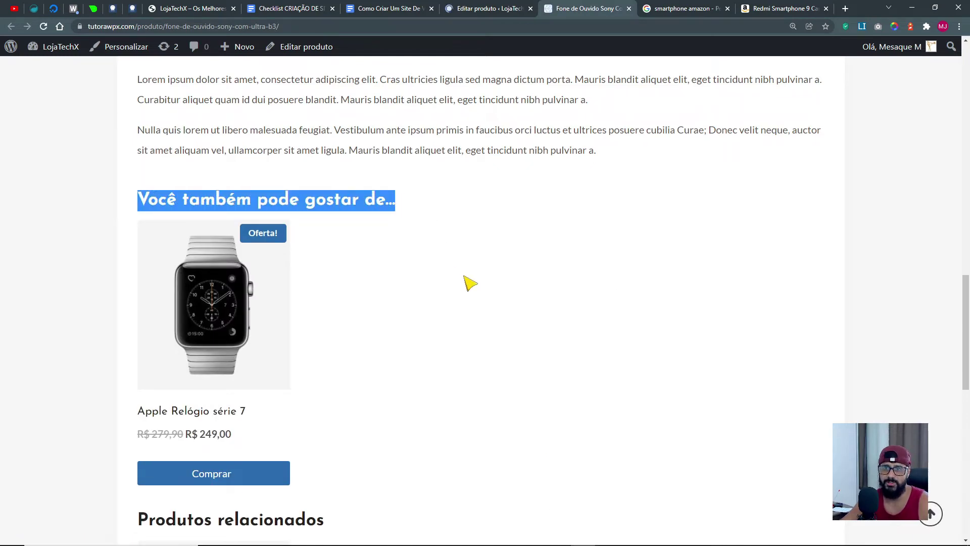
scroll(470, 283, "down", 1)
scroll(390, 156, "down", 2)
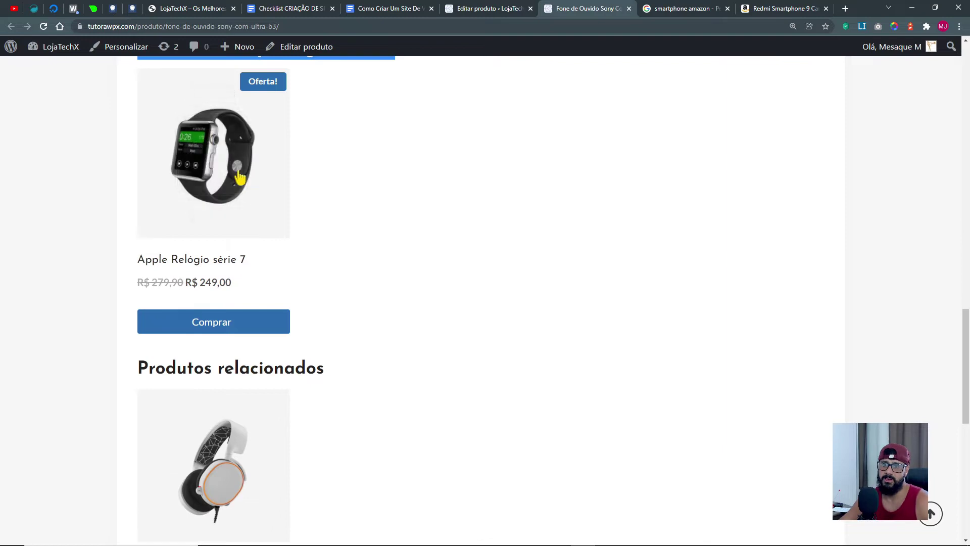
scroll(628, 297, "up", 5)
scroll(496, 427, "down", 2)
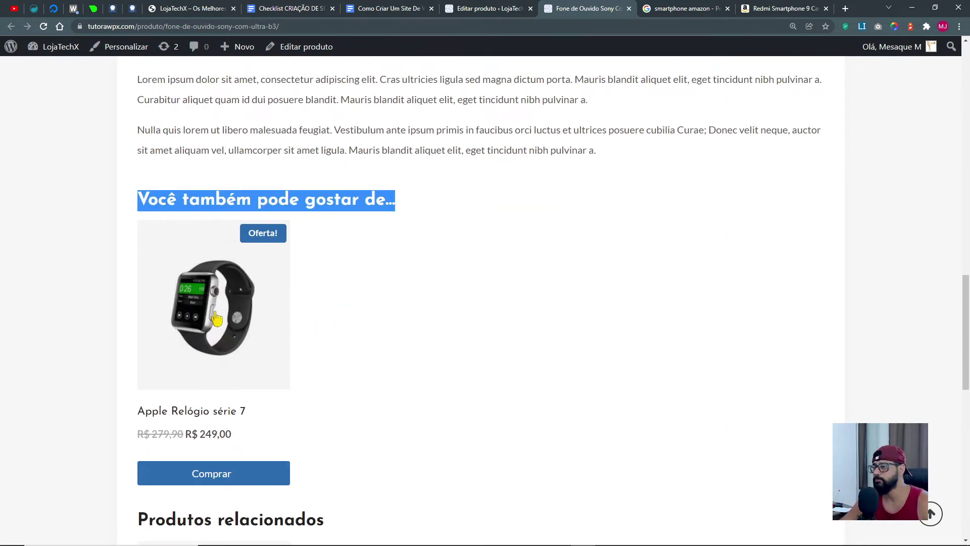
scroll(400, 324, "down", 4)
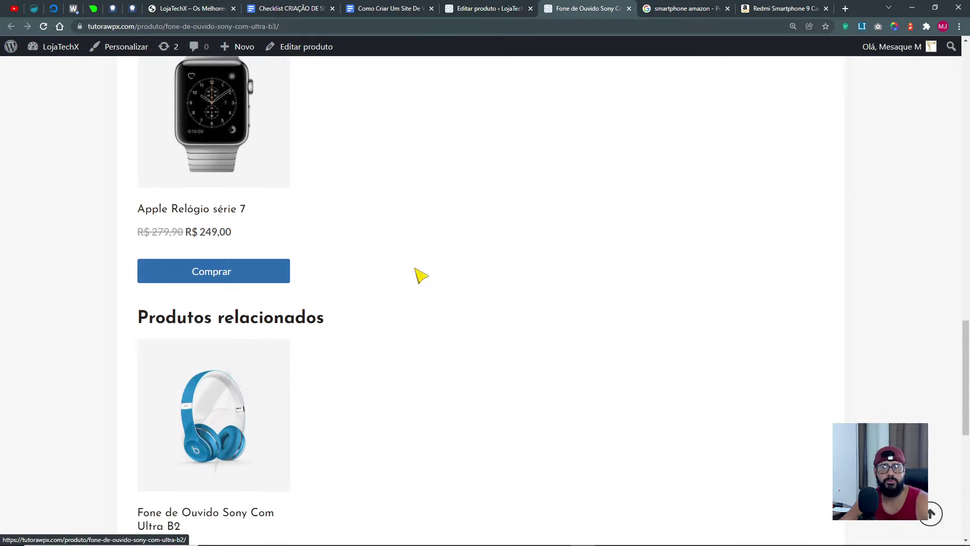
scroll(455, 268, "up", 3)
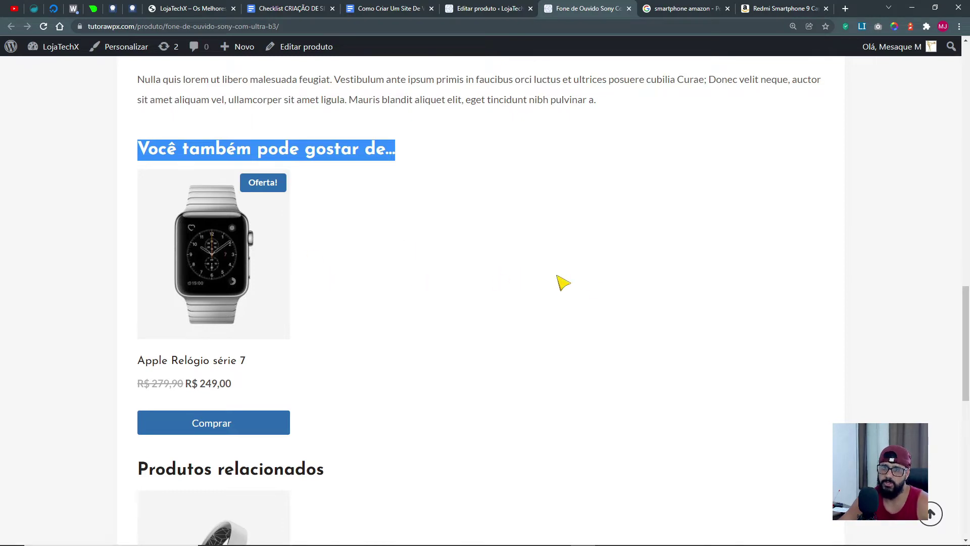
scroll(598, 286, "down", 4)
scroll(604, 290, "up", 6)
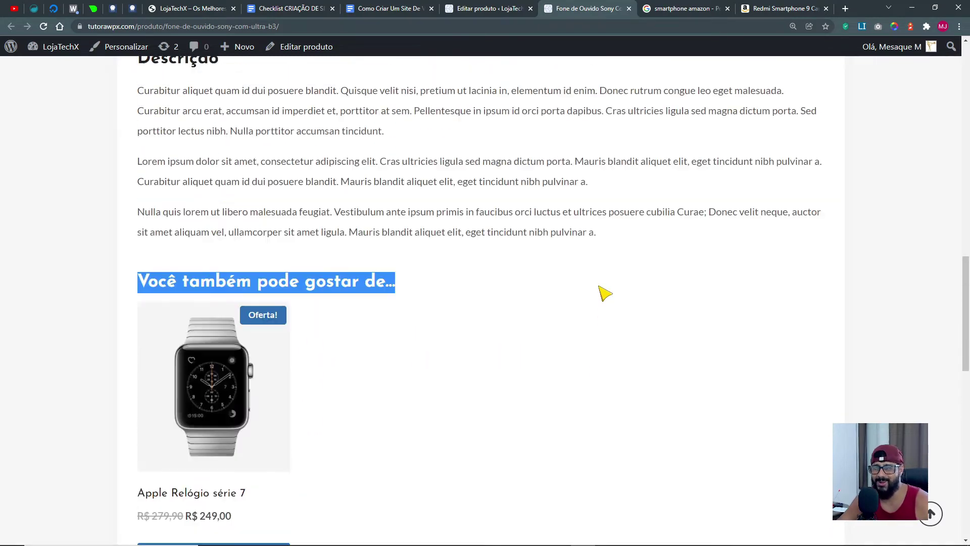
scroll(604, 290, "up", 12)
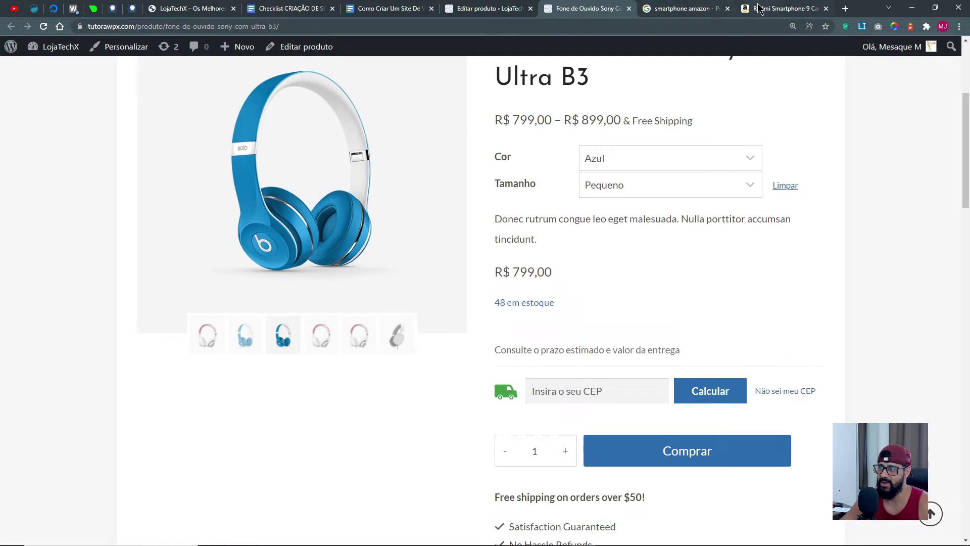
left_click(758, 8)
scroll(404, 260, "down", 2)
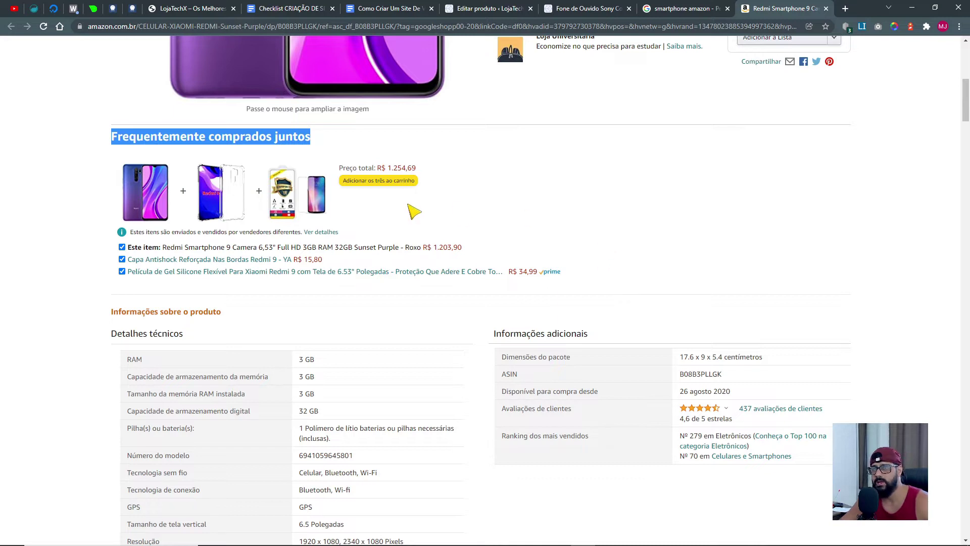
scroll(646, 236, "up", 2)
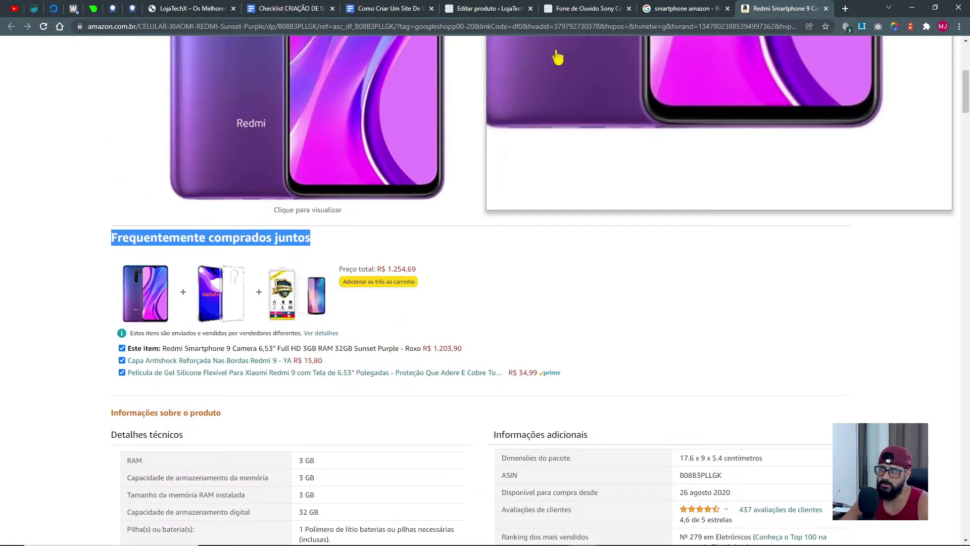
left_click(685, 9)
left_click(583, 8)
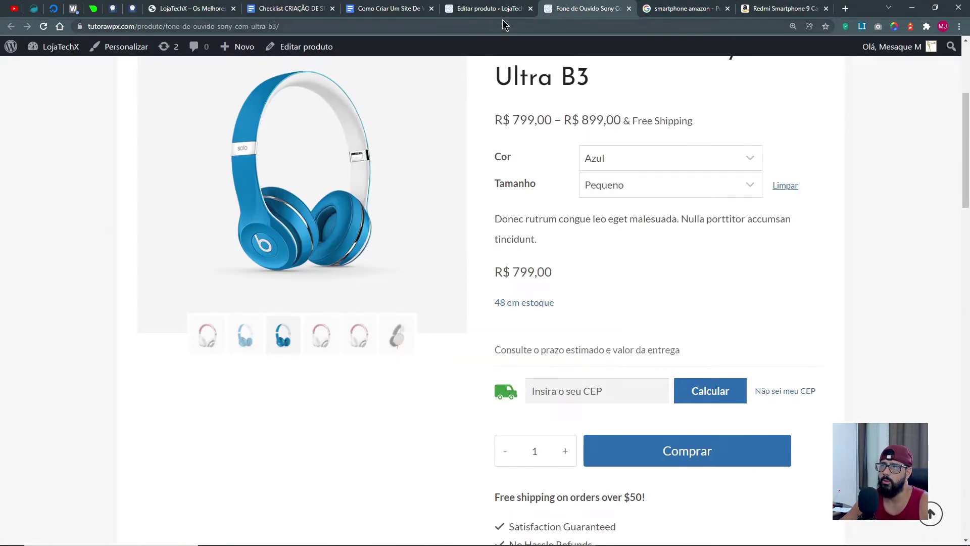
Reopen the headphone's Produtos relacionados settings and click into the Aumentar vendas field.
left_click(487, 9)
scroll(561, 315, "down", 12)
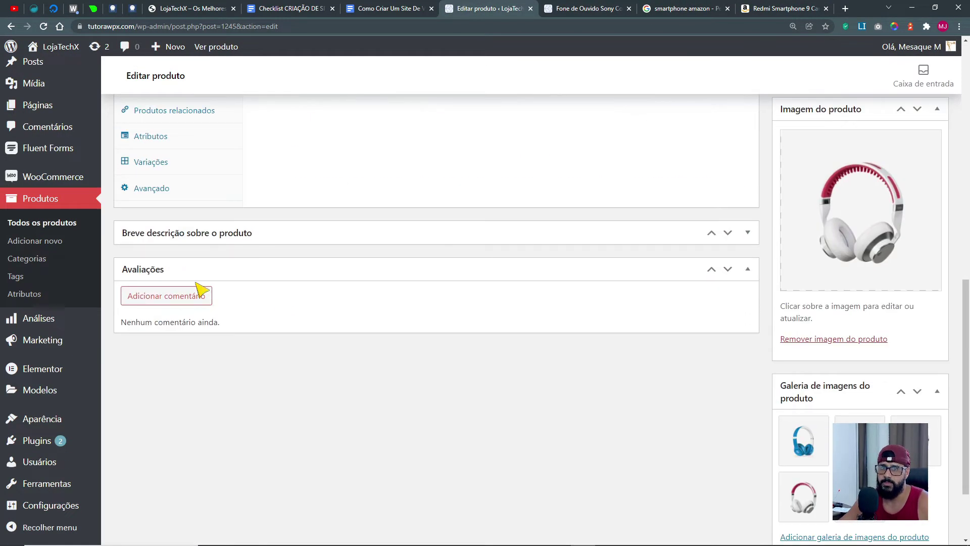
scroll(163, 189, "up", 4)
left_click(175, 316)
left_click(747, 205)
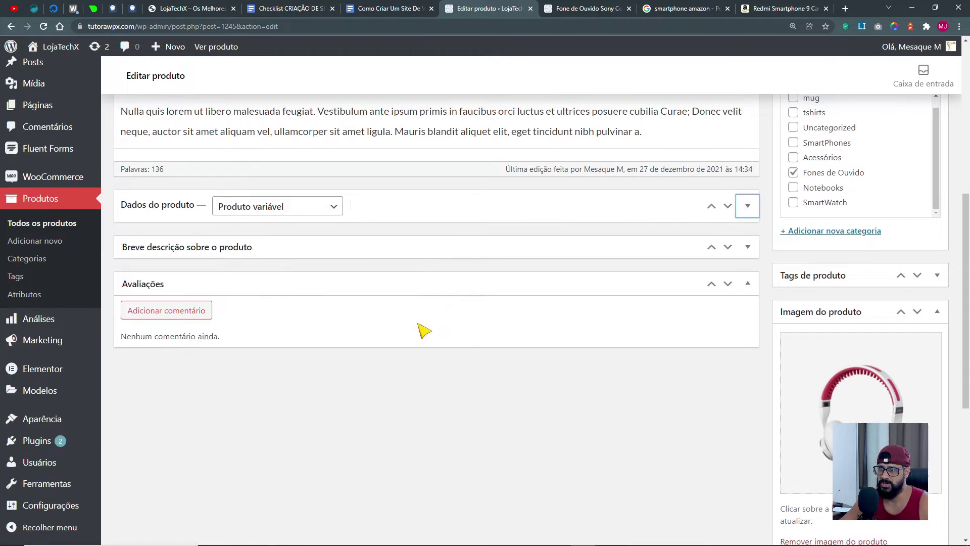
left_click(747, 206)
left_click(421, 257)
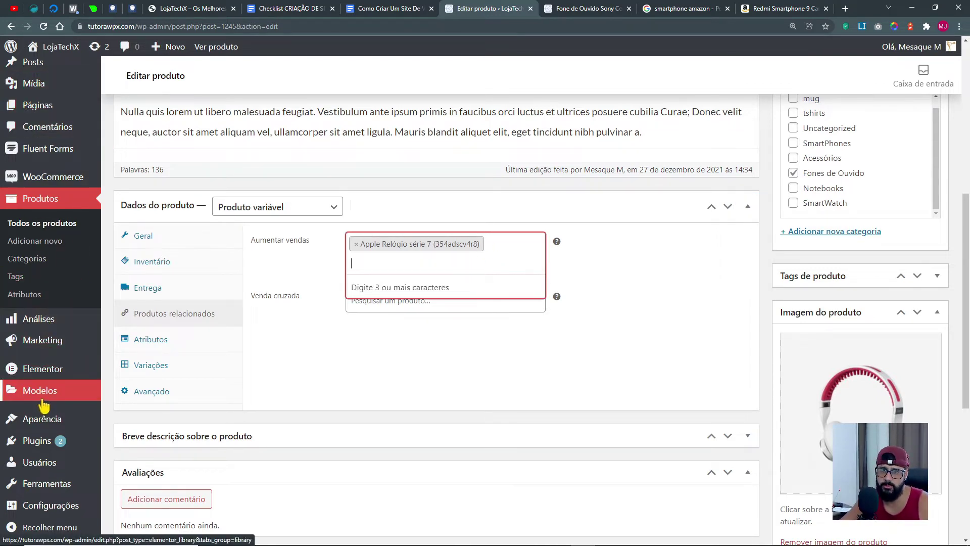
Copy 'T-Shirt One' from the product list and add it as an upsell.
middle_click(39, 223)
left_click_drag(506, 9, 450, 11)
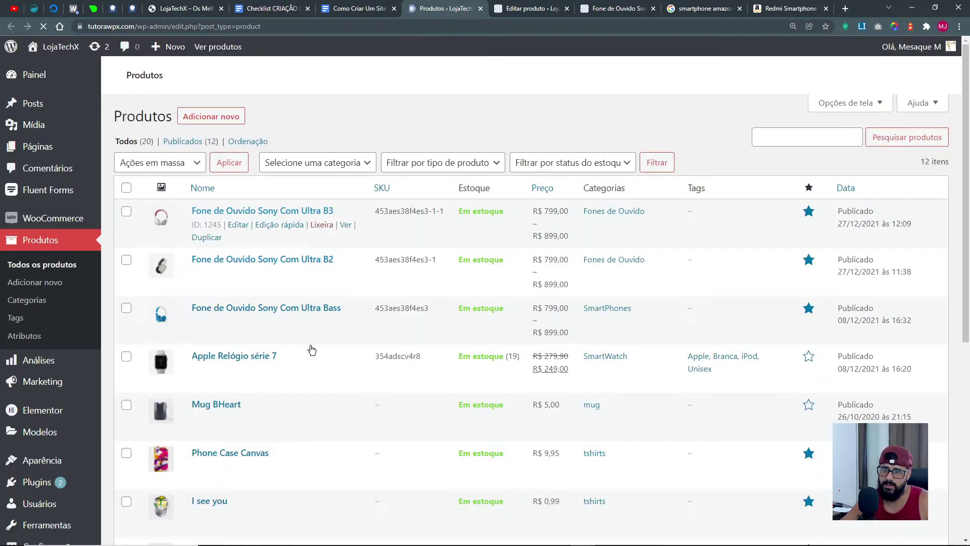
scroll(310, 349, "down", 3)
scroll(311, 352, "down", 3)
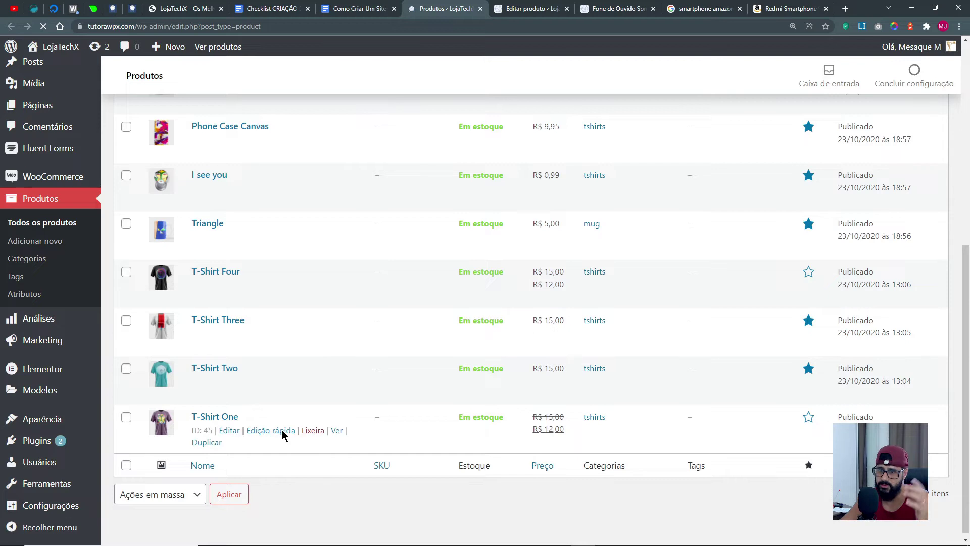
left_click_drag(230, 421, 198, 424)
key("ctrl+c")
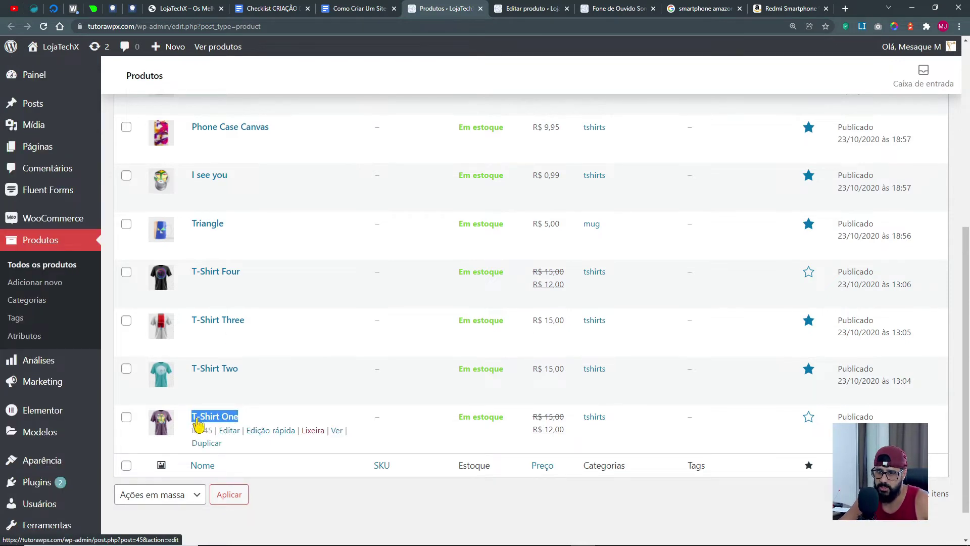
left_click(531, 9)
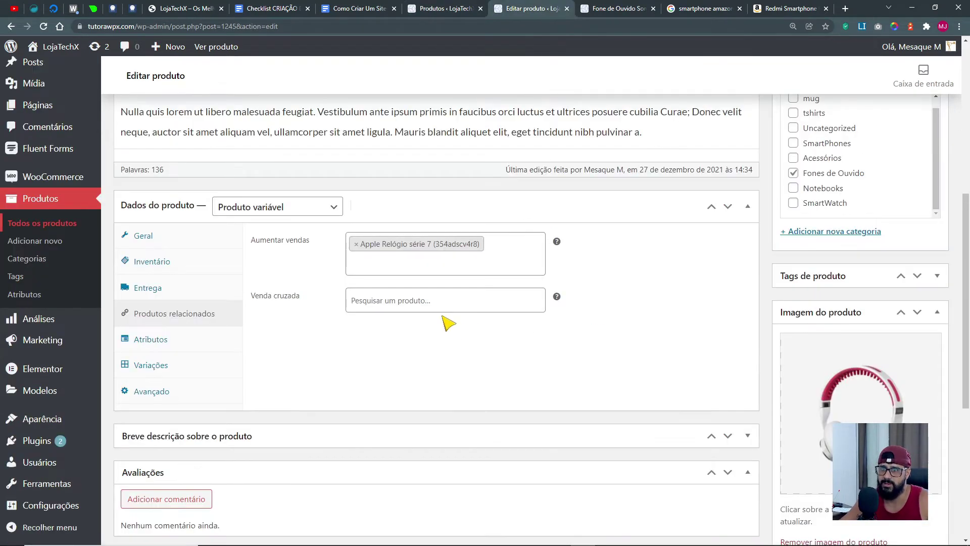
key("ctrl+v")
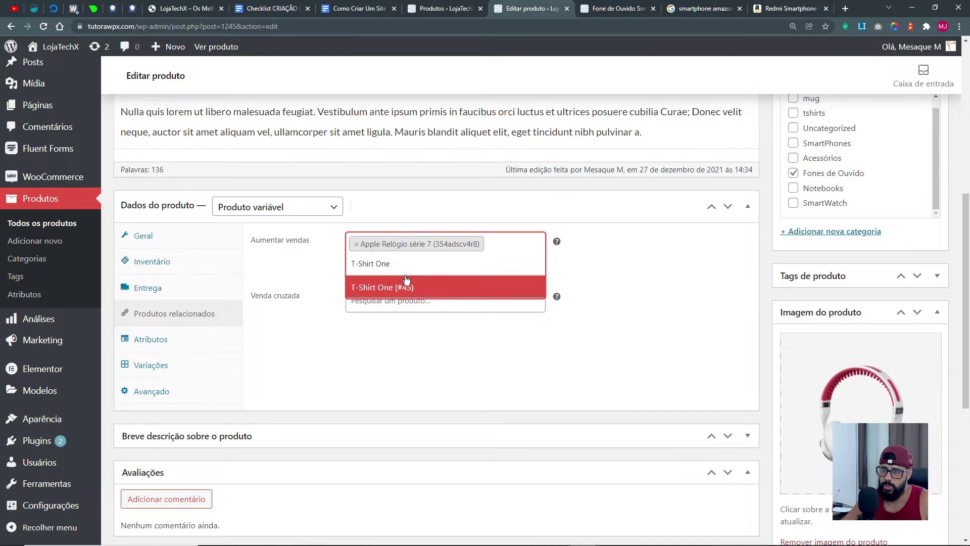
left_click(408, 286)
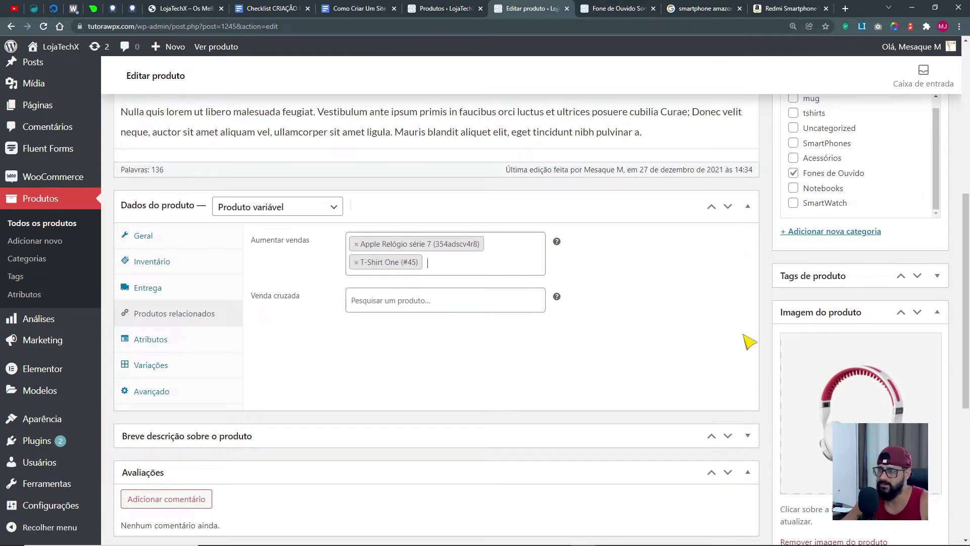
Add T-Shirt Two and T-Shirt Four as upsells via 't-s' searches, then save the product.
type("t-")
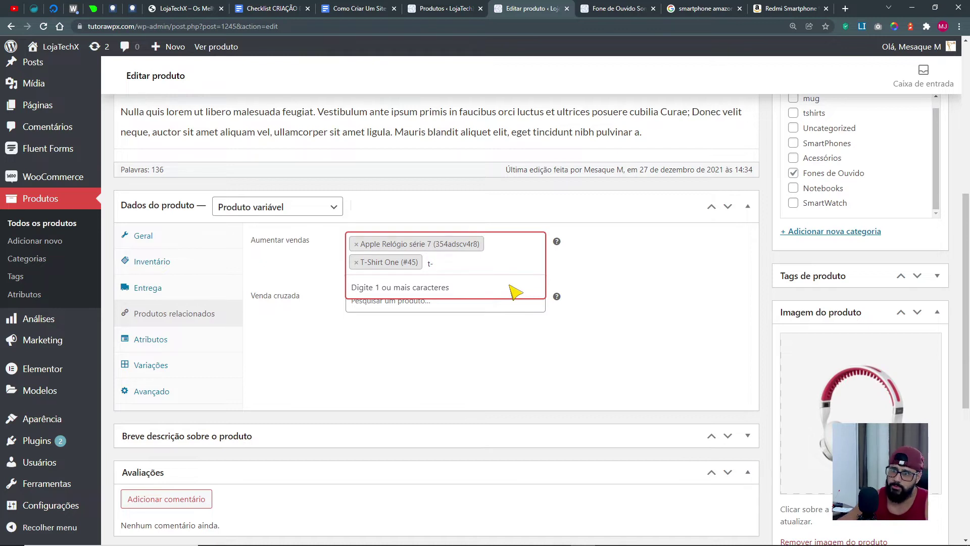
left_click(422, 15)
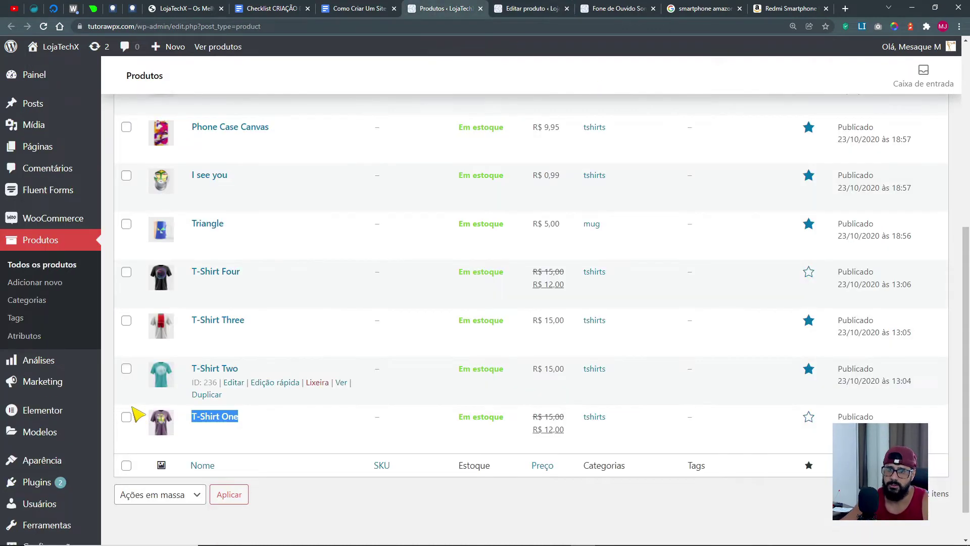
left_click(532, 15)
type("-s")
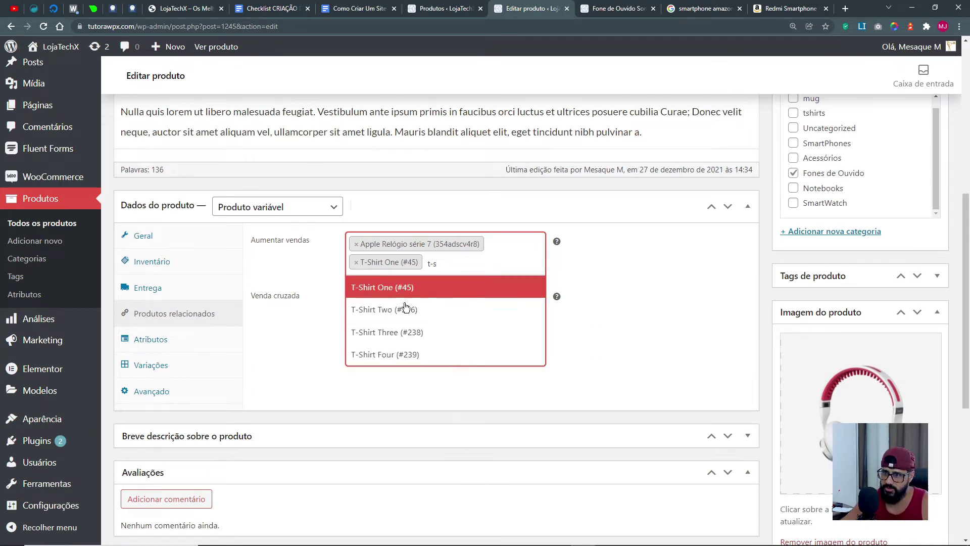
left_click(453, 308)
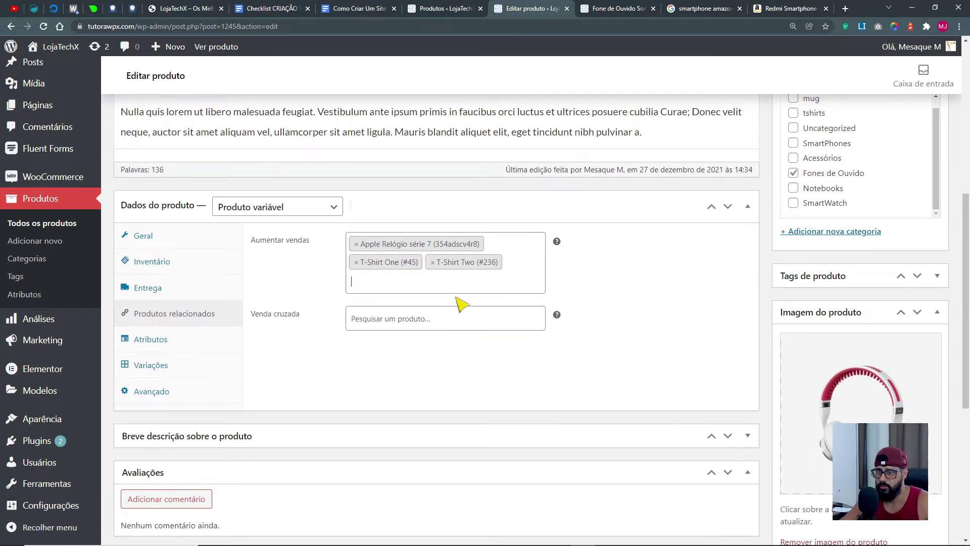
type("t-s")
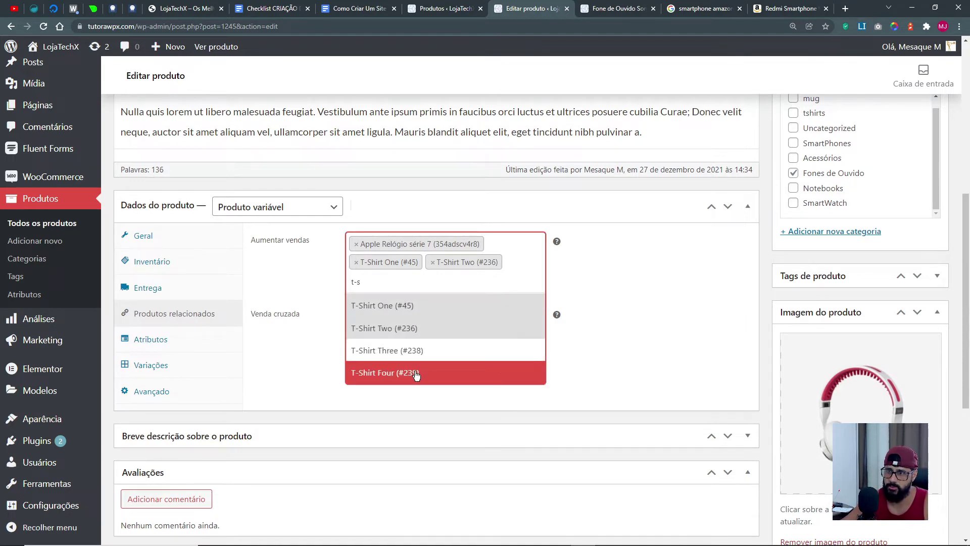
left_click(415, 372)
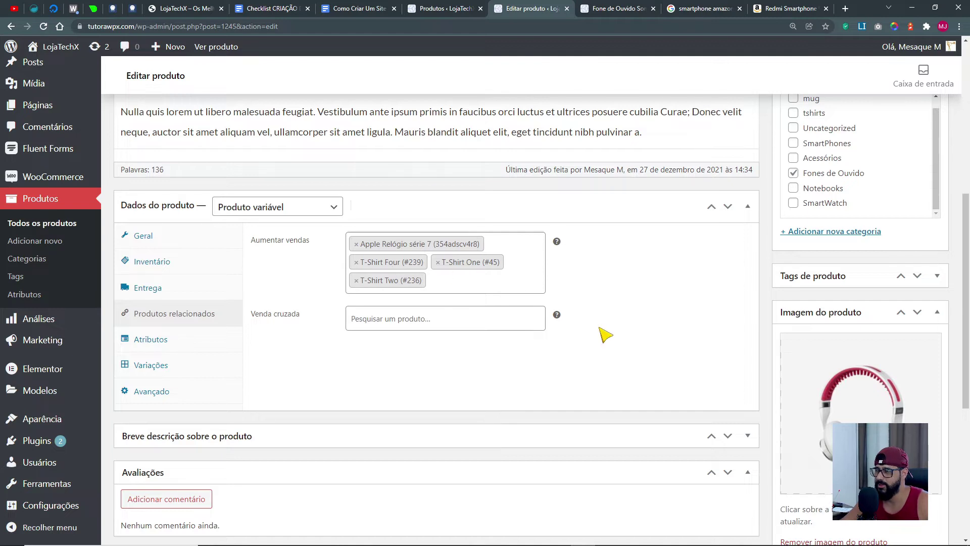
scroll(600, 329, "up", 7)
left_click(918, 368)
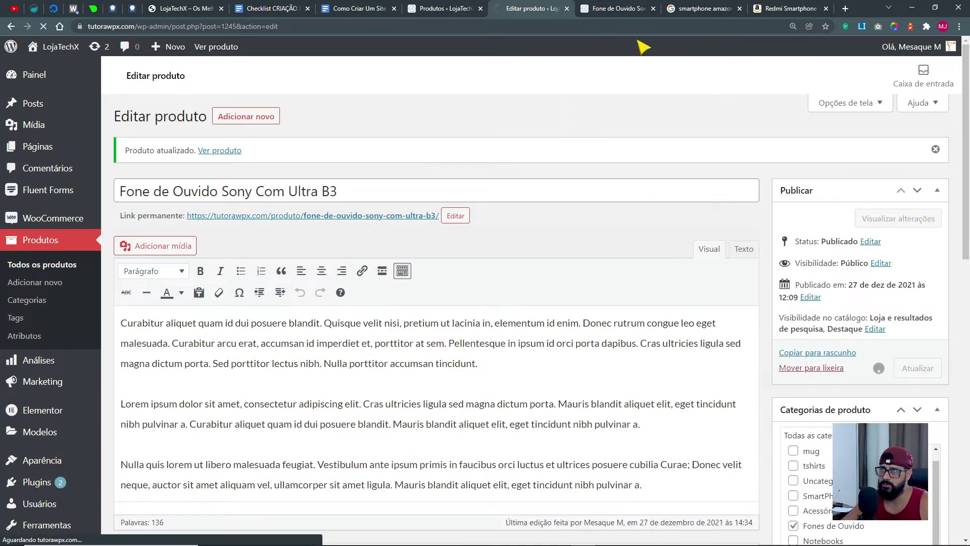
Show the four upsells under 'Você também pode gostar de...' on the headphone page, then open Personalizar.
left_click(620, 8)
scroll(515, 490, "down", 5)
scroll(515, 491, "down", 7)
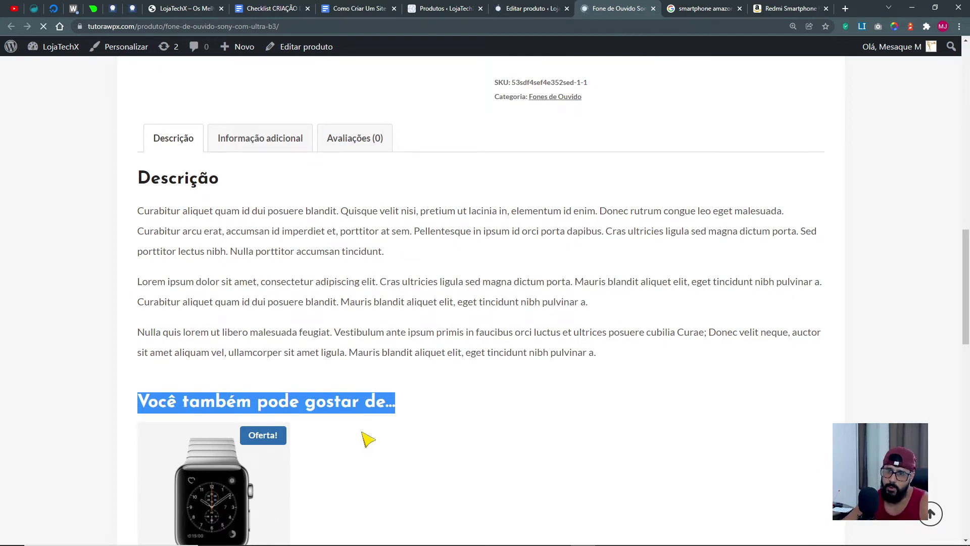
scroll(368, 439, "down", 5)
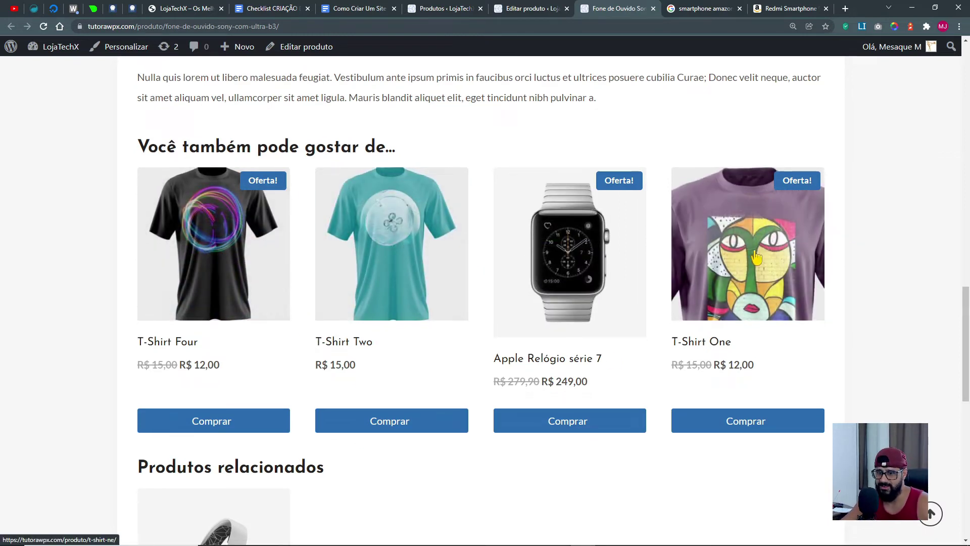
scroll(757, 258, "down", 4)
left_click_drag(369, 271, 132, 277)
scroll(465, 393, "up", 1)
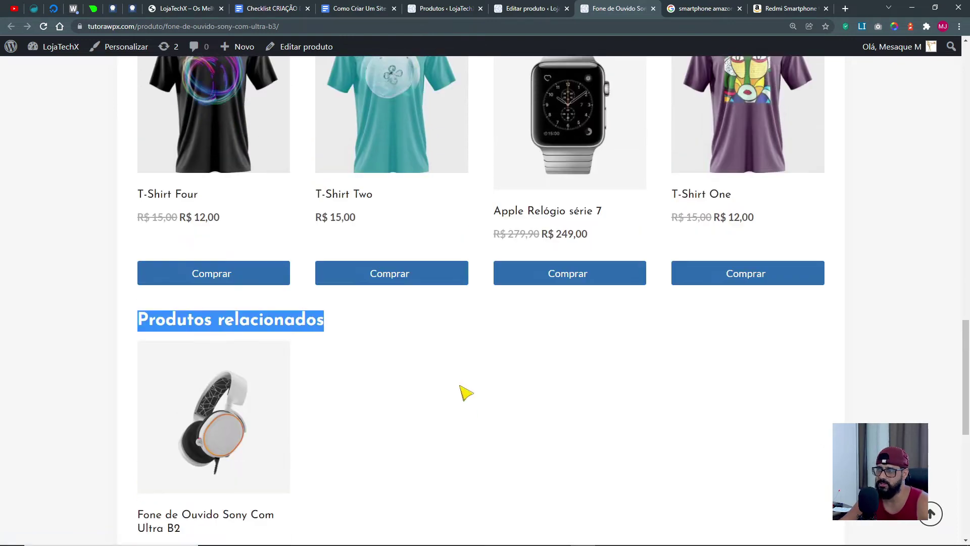
scroll(465, 392, "up", 5)
left_click_drag(152, 260, 407, 261)
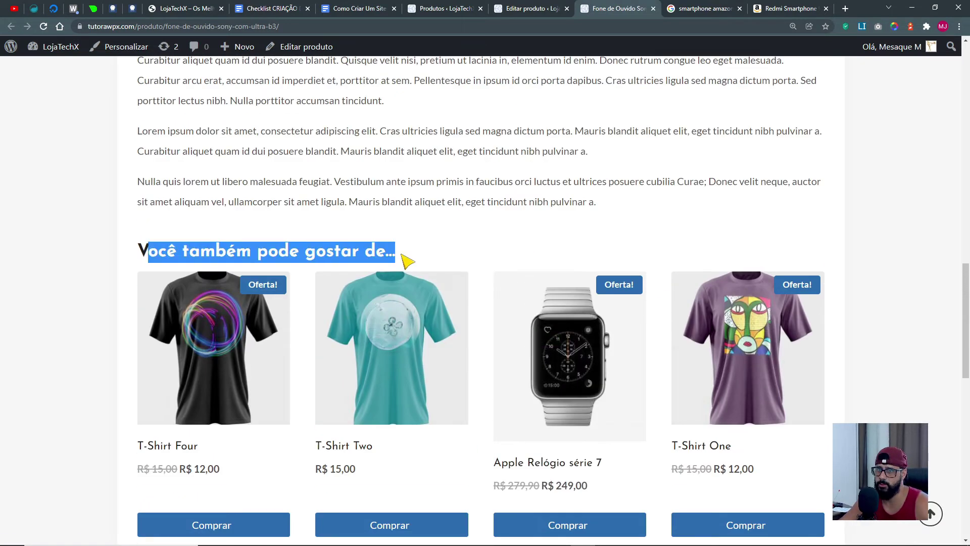
left_click(128, 49)
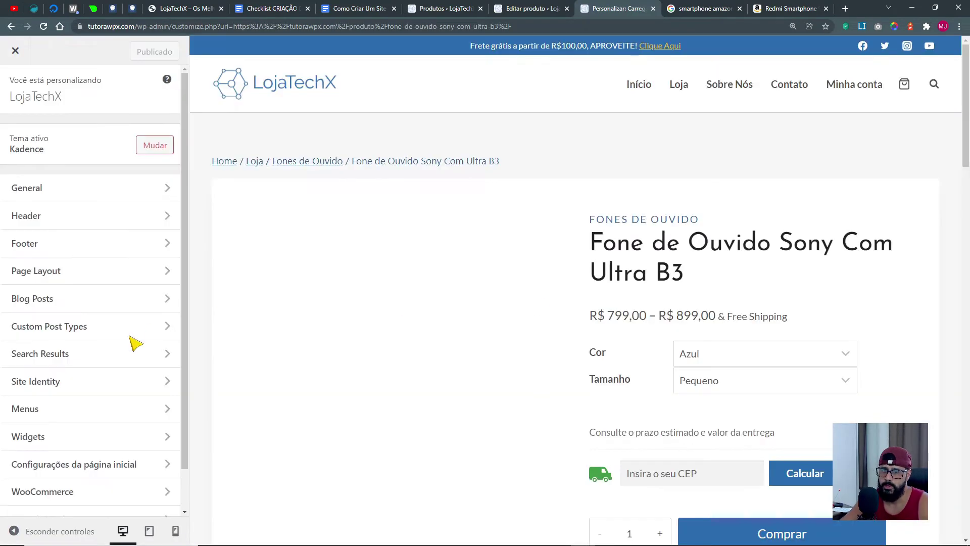
In WooCommerce > Single Product Layout, switch off 'Show Related Products?'.
left_click(26, 493)
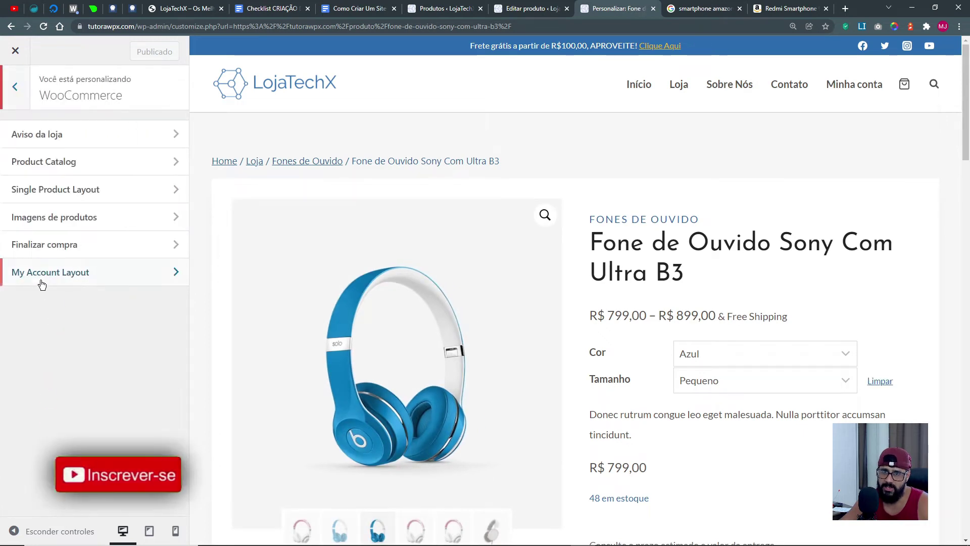
left_click(69, 190)
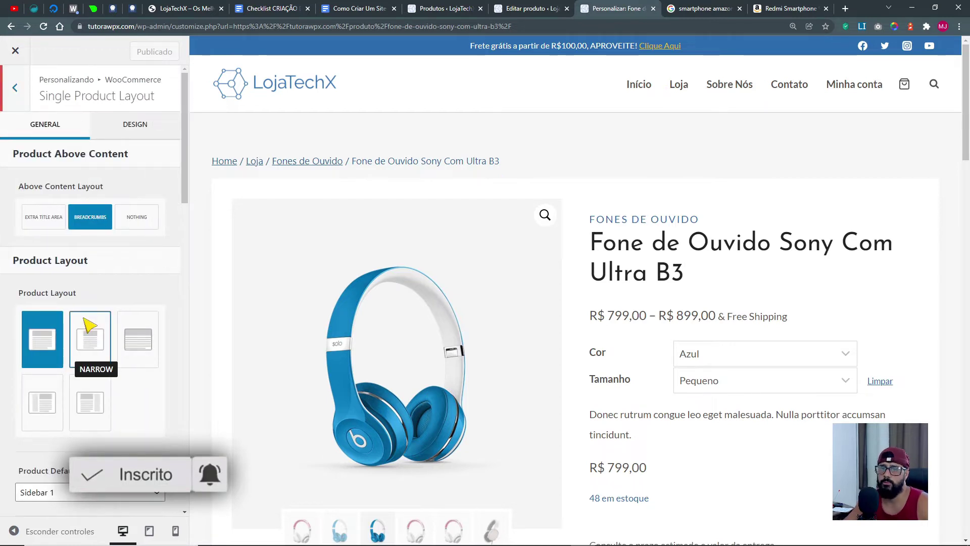
scroll(182, 327, "down", 10)
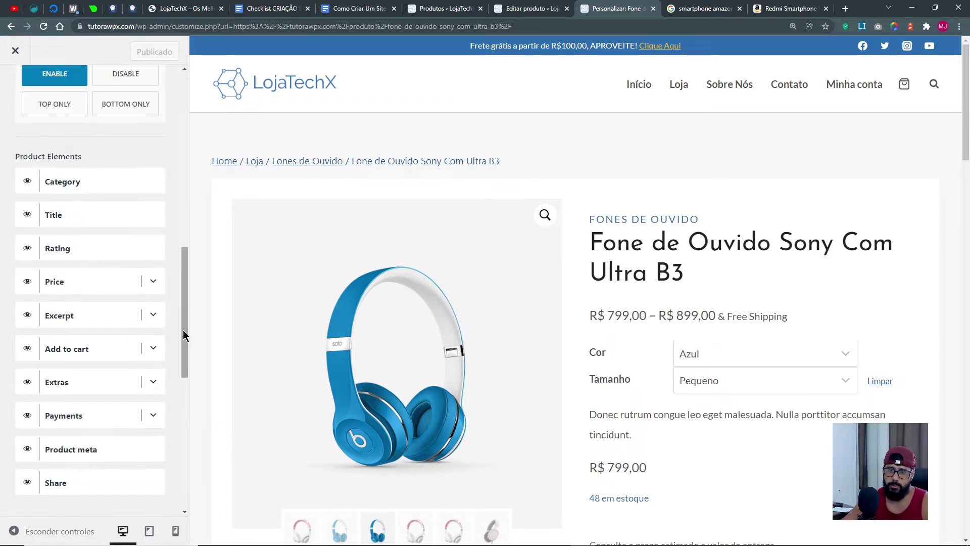
scroll(122, 516, "down", 4)
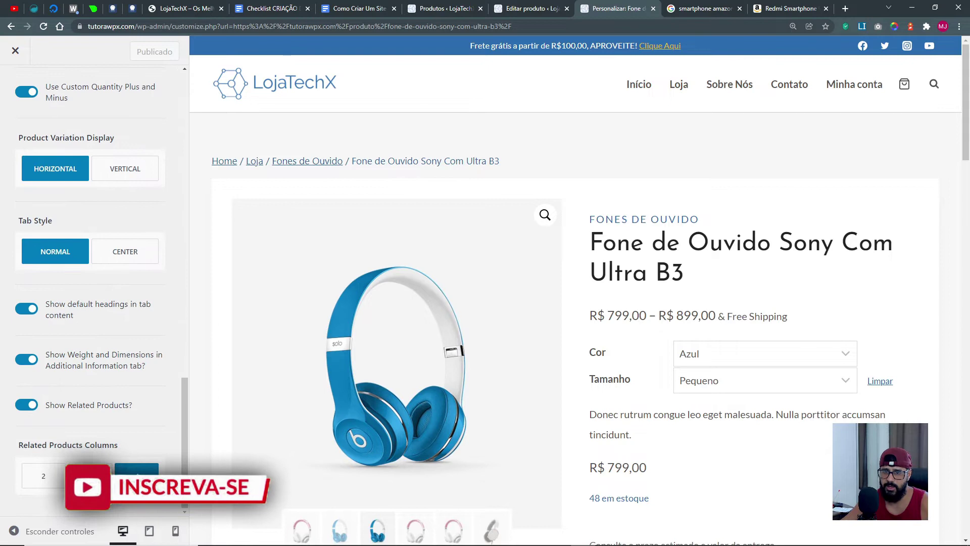
left_click_drag(20, 445, 79, 444)
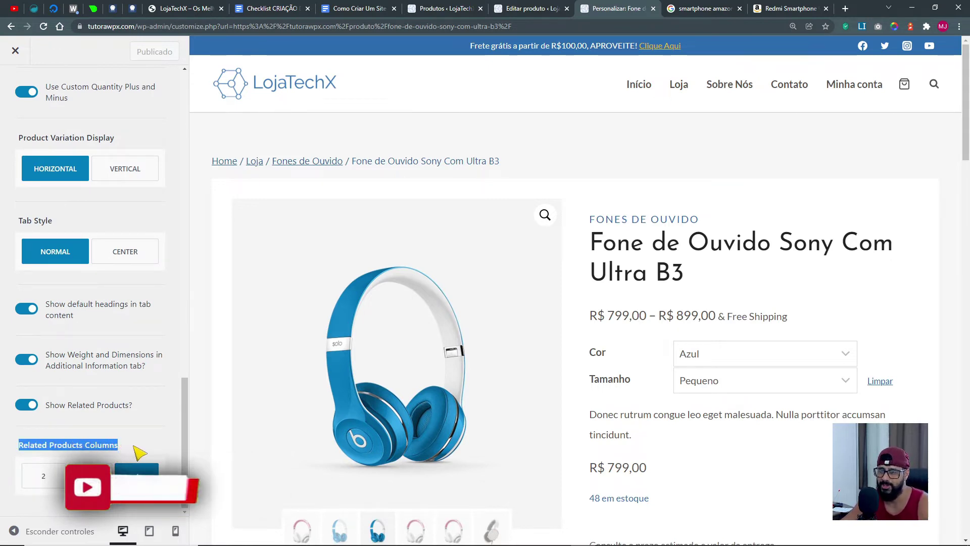
scroll(597, 485, "down", 15)
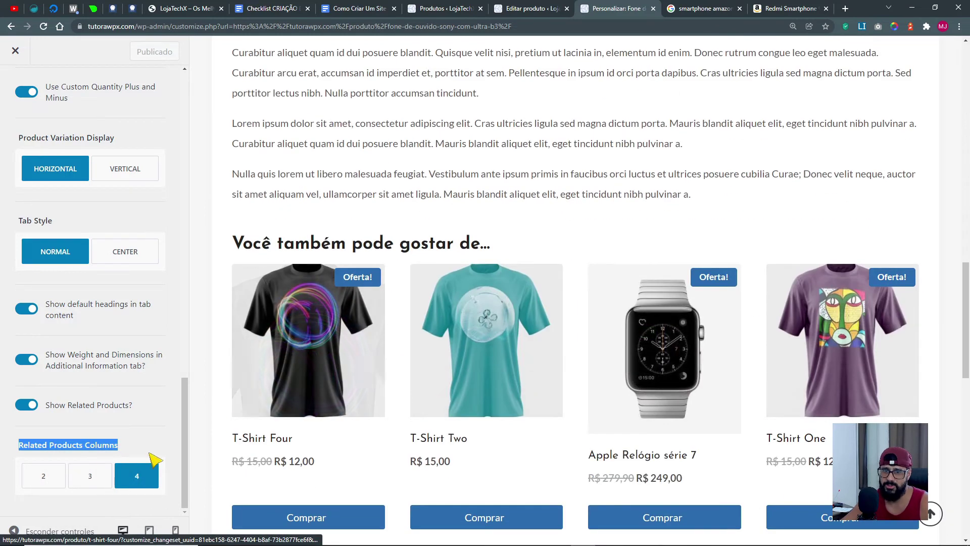
scroll(431, 418, "down", 8)
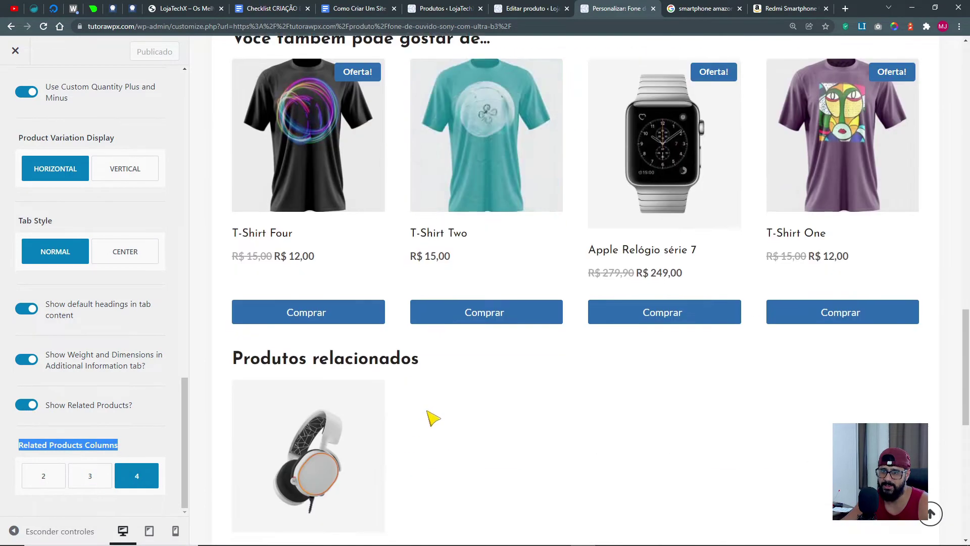
left_click_drag(244, 159, 411, 159)
scroll(602, 379, "up", 1)
scroll(601, 379, "up", 5)
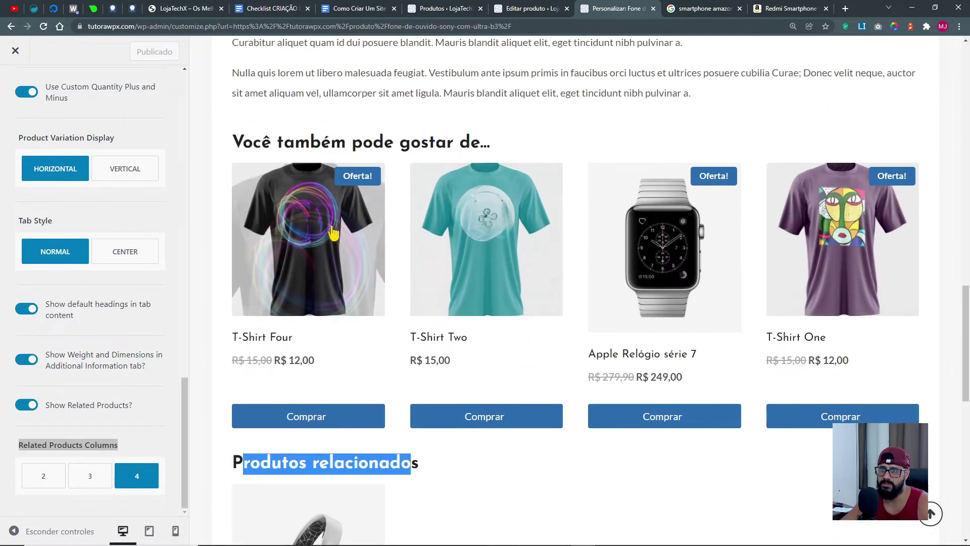
left_click(25, 406)
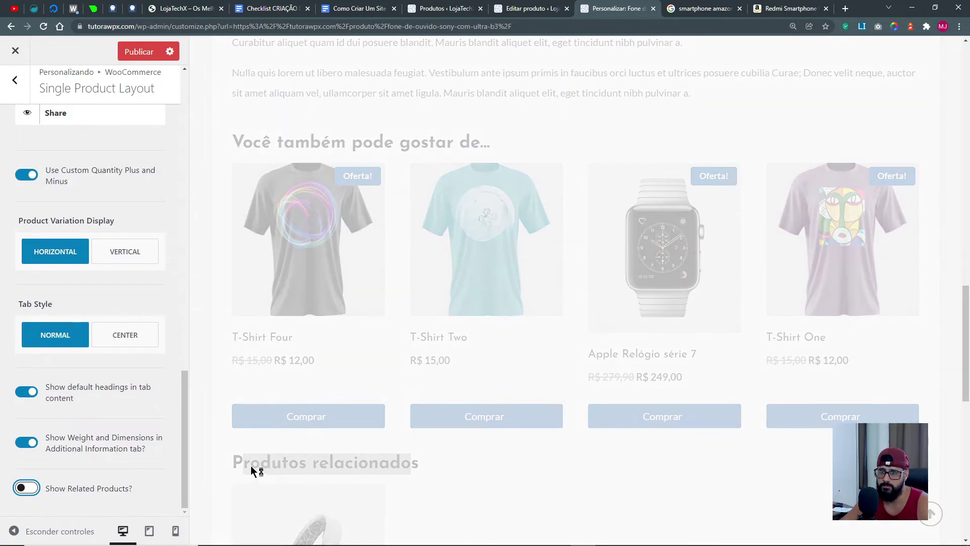
Turn Show Related Products back on in the Single Product Layout panel.
scroll(280, 367, "up", 5)
scroll(853, 386, "down", 5)
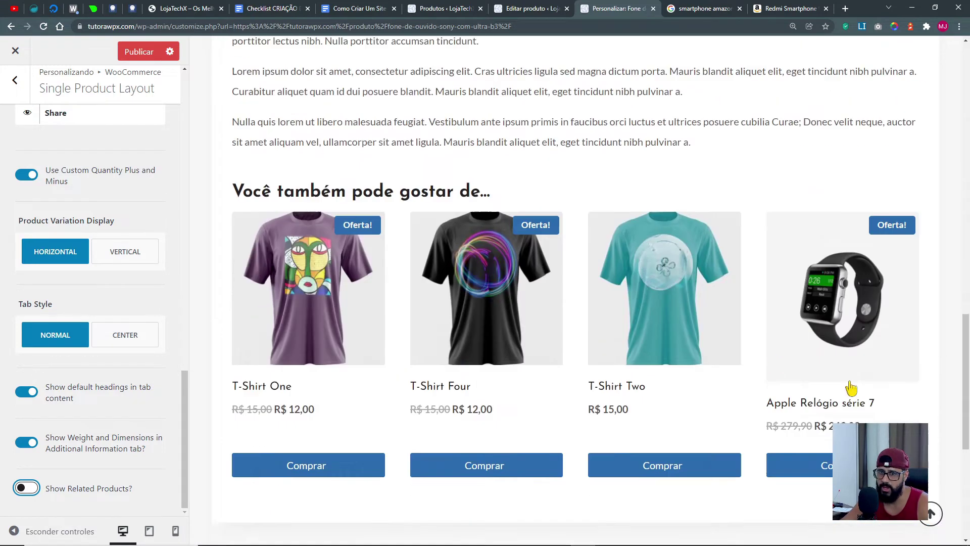
scroll(38, 493, "down", 2)
left_click(61, 421)
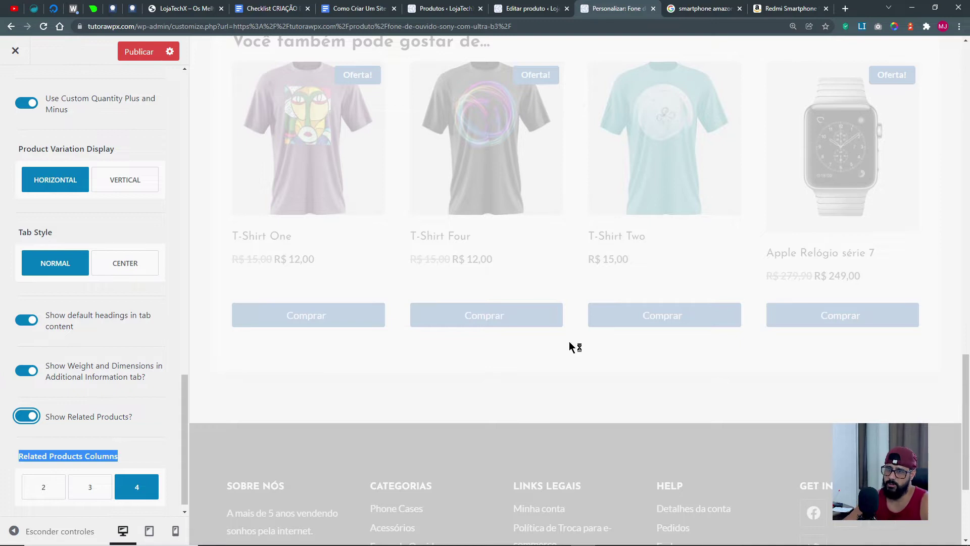
scroll(640, 299, "up", 5)
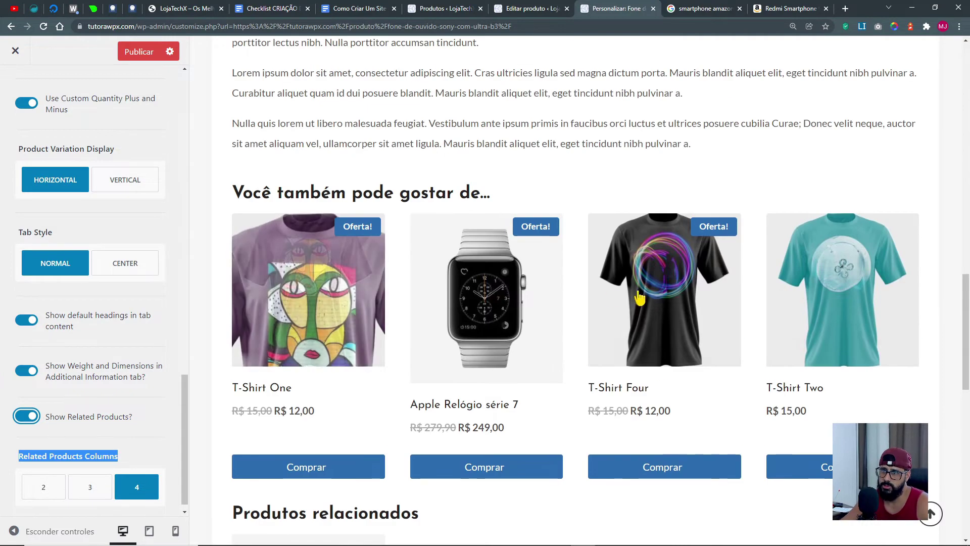
scroll(682, 349, "down", 5)
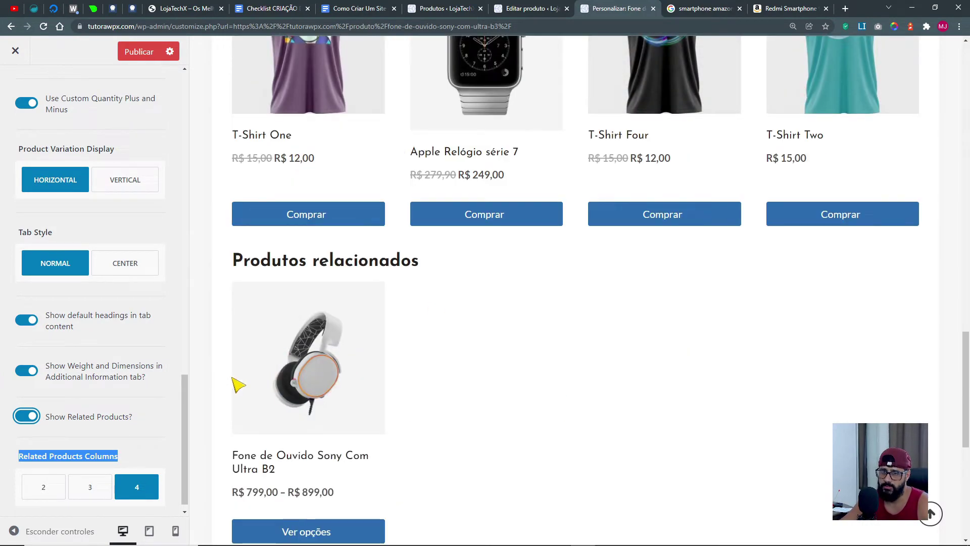
scroll(440, 191, "up", 4)
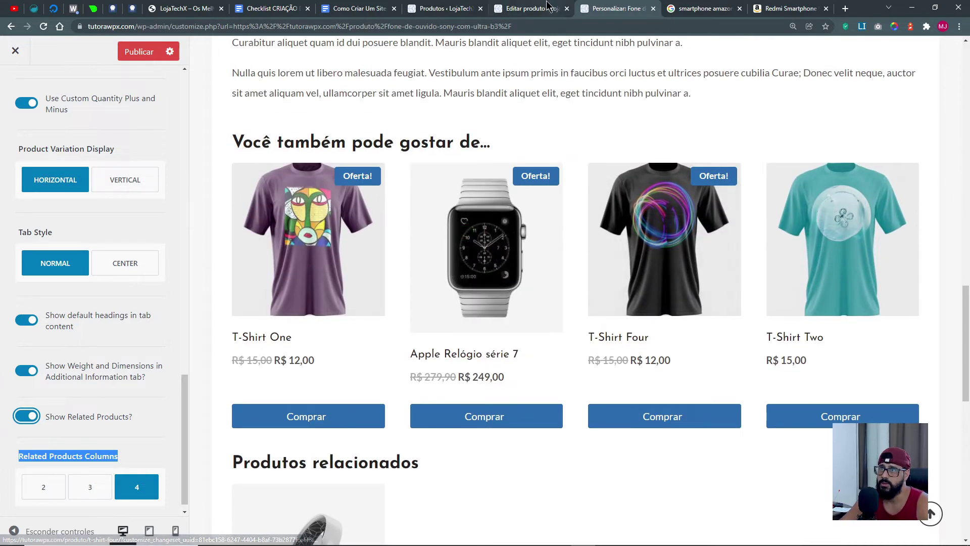
Check the headphone product's upsell and cross-sell settings in the product editor.
left_click(531, 8)
scroll(255, 320, "down", 15)
scroll(245, 315, "up", 3)
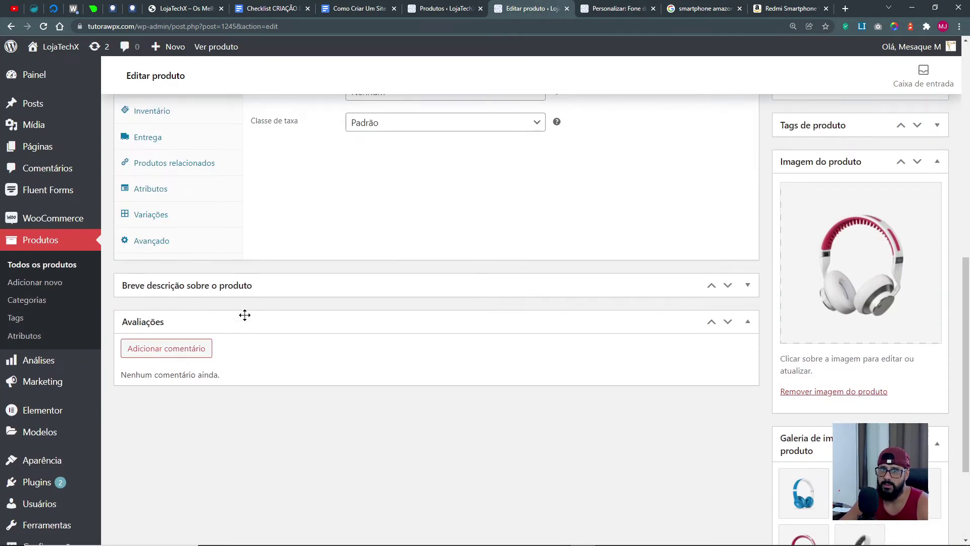
left_click(167, 163)
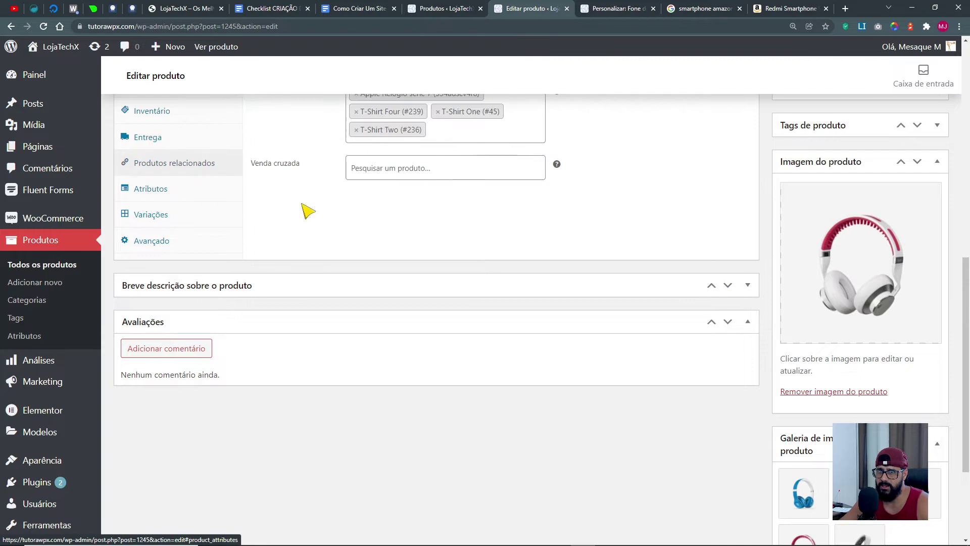
scroll(305, 210, "up", 4)
scroll(244, 193, "up", 6)
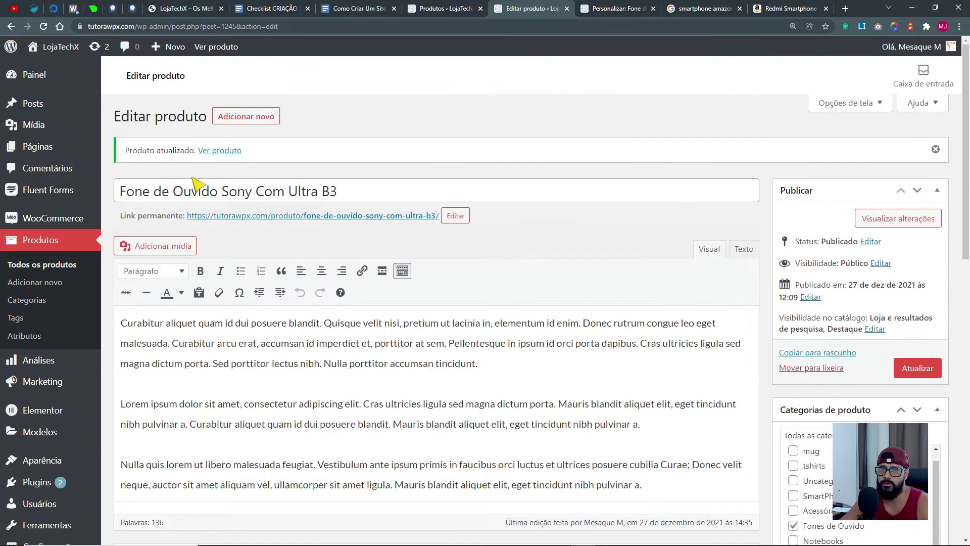
Switch off Show Related Products in the Customizer and publish the change.
left_click(614, 9)
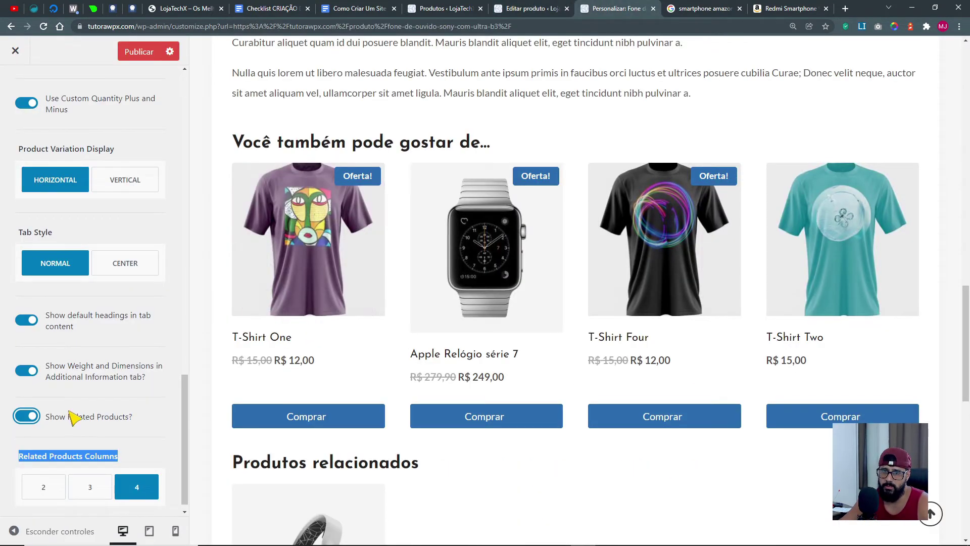
left_click(31, 427)
left_click(26, 416)
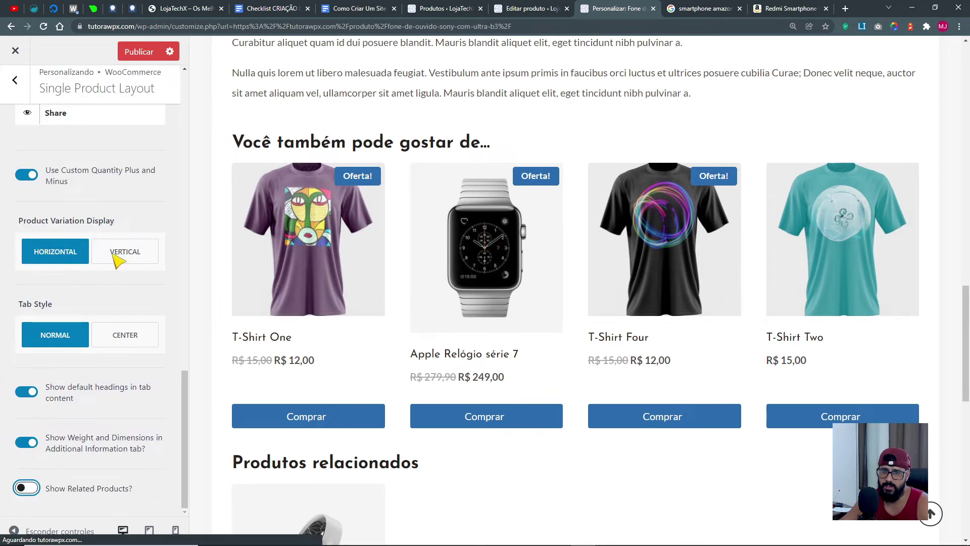
left_click(139, 53)
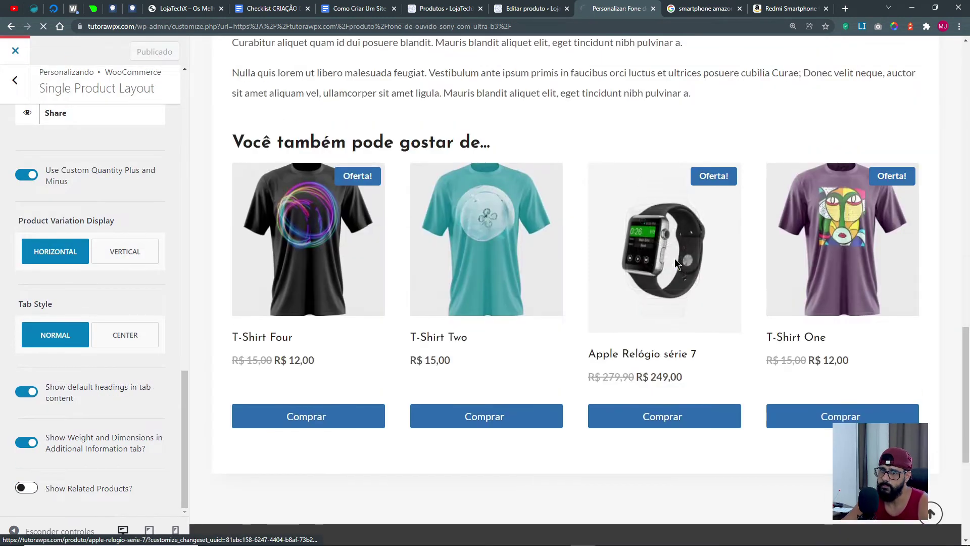
Open Apple Relógio série 7 from the headphone's 'Você também pode gostar de...' suggestions.
scroll(748, 400, "down", 20)
scroll(753, 403, "down", 3)
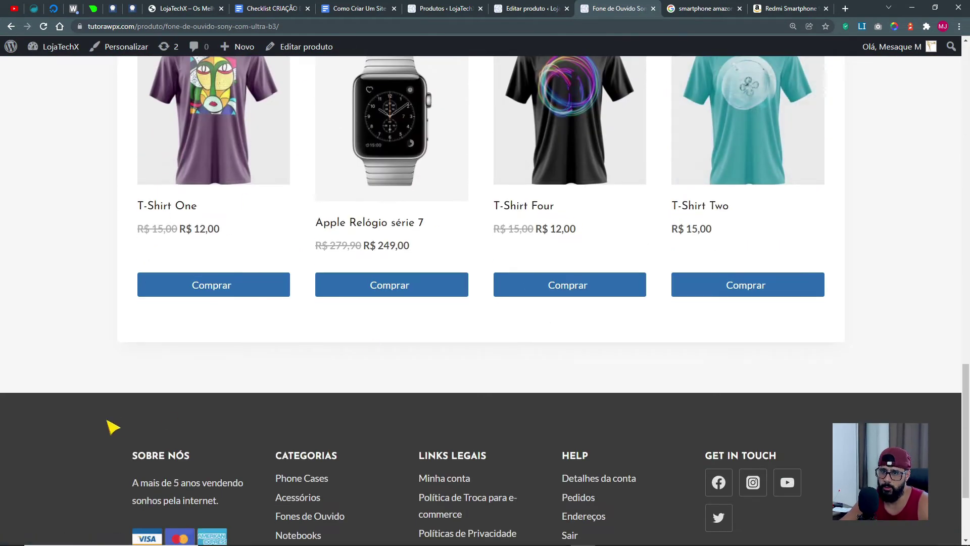
scroll(425, 420, "up", 6)
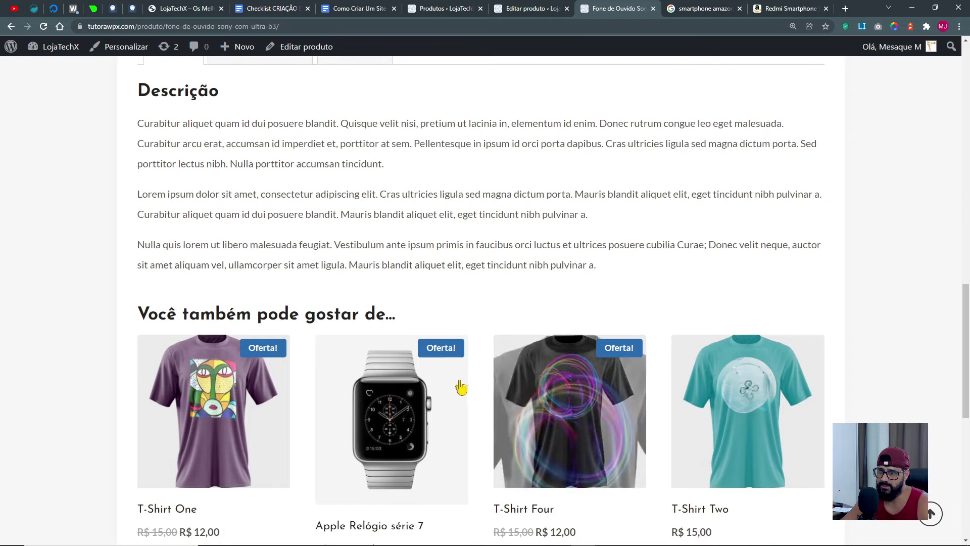
left_click(394, 398)
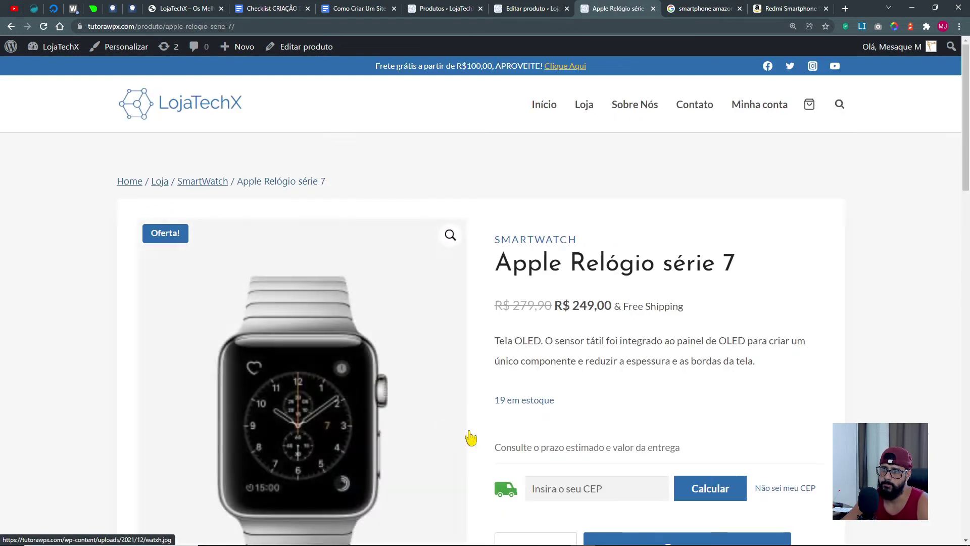
Look over the watch's product page, then open it in the editor via Editar produto.
scroll(446, 427, "down", 7)
scroll(507, 450, "down", 15)
scroll(249, 275, "up", 5)
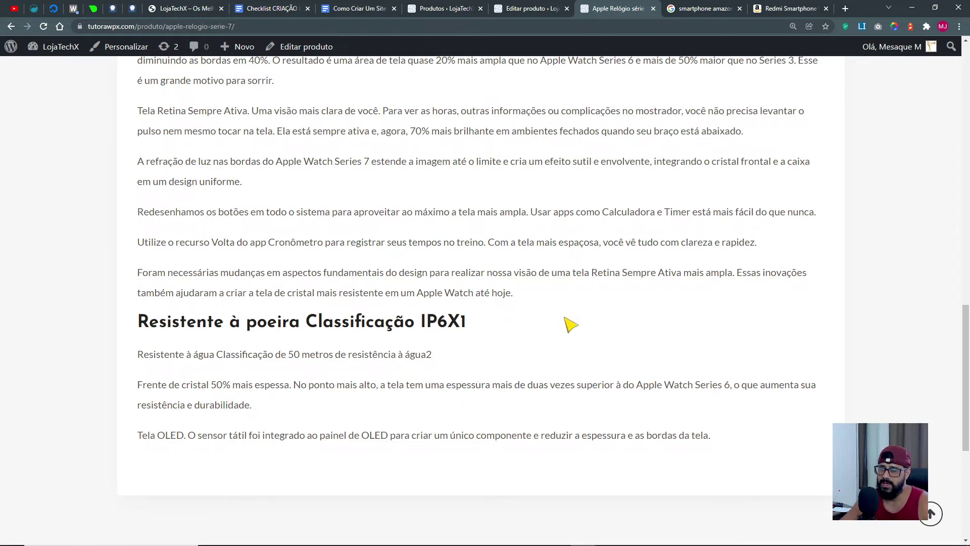
scroll(569, 325, "up", 8)
scroll(321, 112, "up", 5)
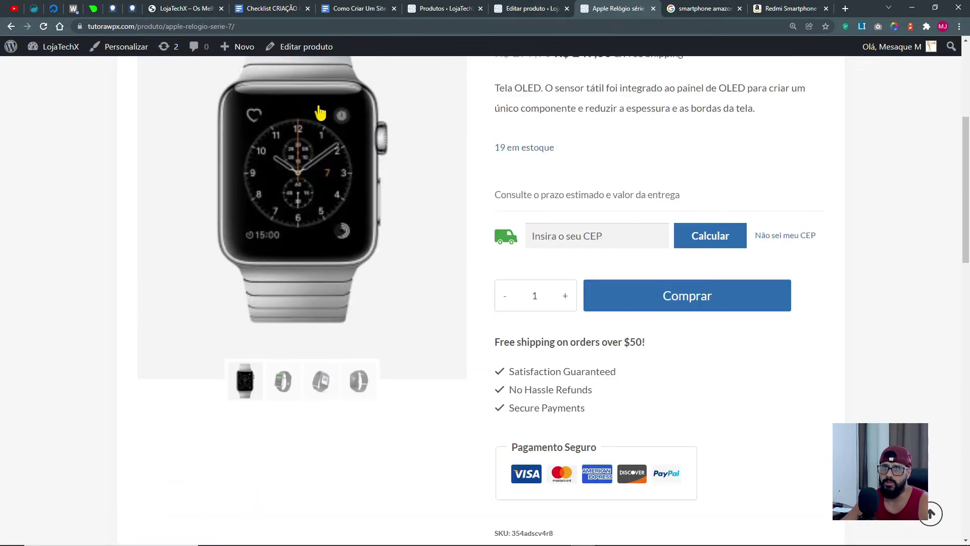
left_click(296, 48)
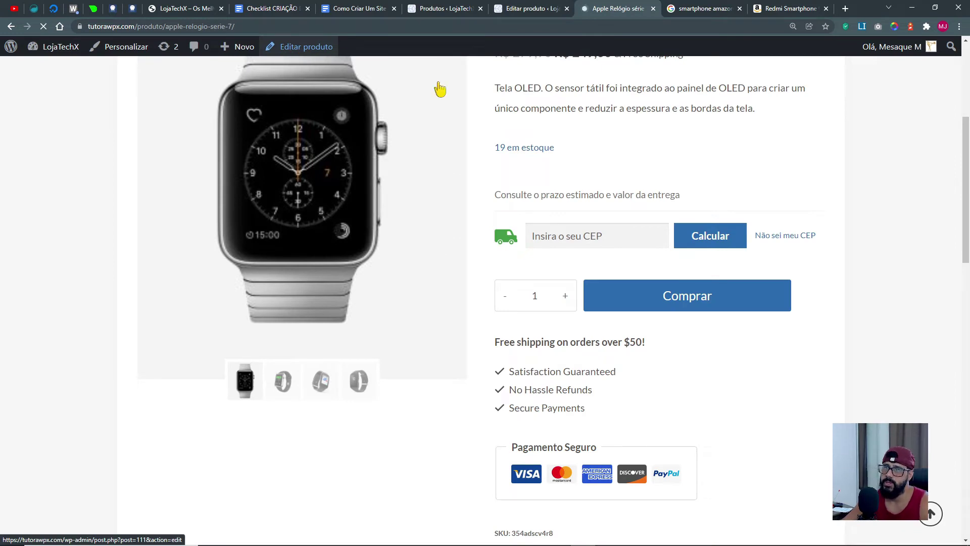
Show the watch's Produtos relacionados upsell and cross-sell fields.
scroll(298, 355, "down", 10)
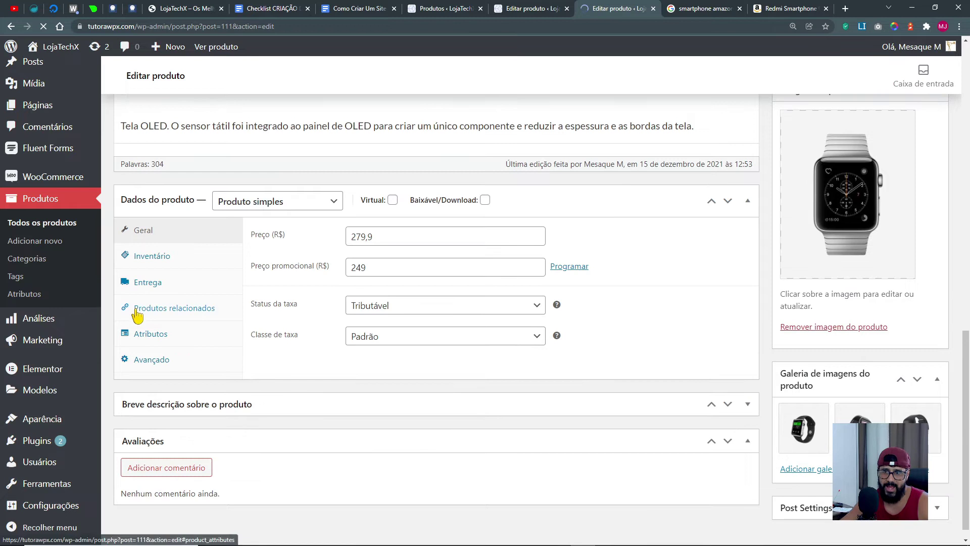
left_click(166, 313)
left_click(377, 245)
Compare with the headphone's linked products, then open Aparência > Personalizar from the watch's editor.
left_click(521, 16)
scroll(430, 253, "down", 10)
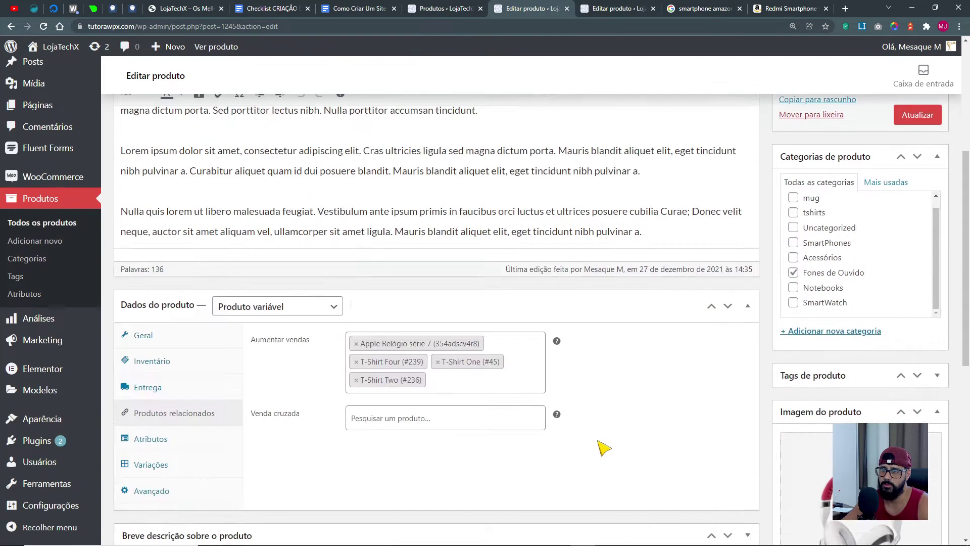
scroll(432, 283, "up", 4)
scroll(434, 317, "up", 1)
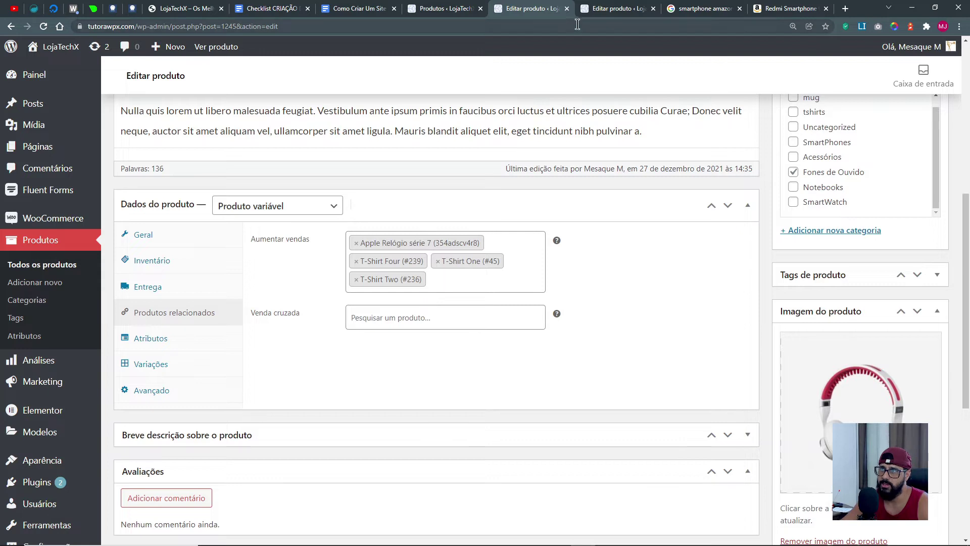
left_click(605, 12)
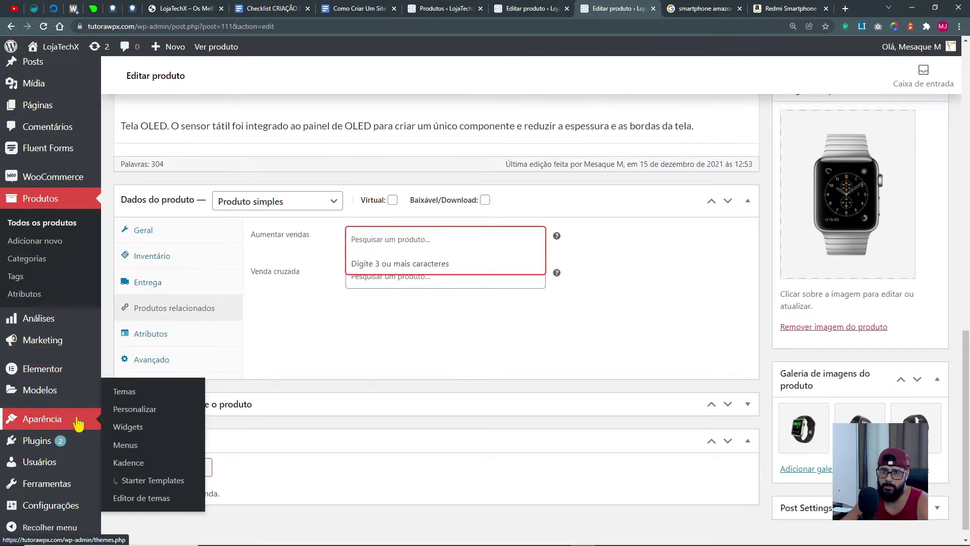
left_click(134, 427)
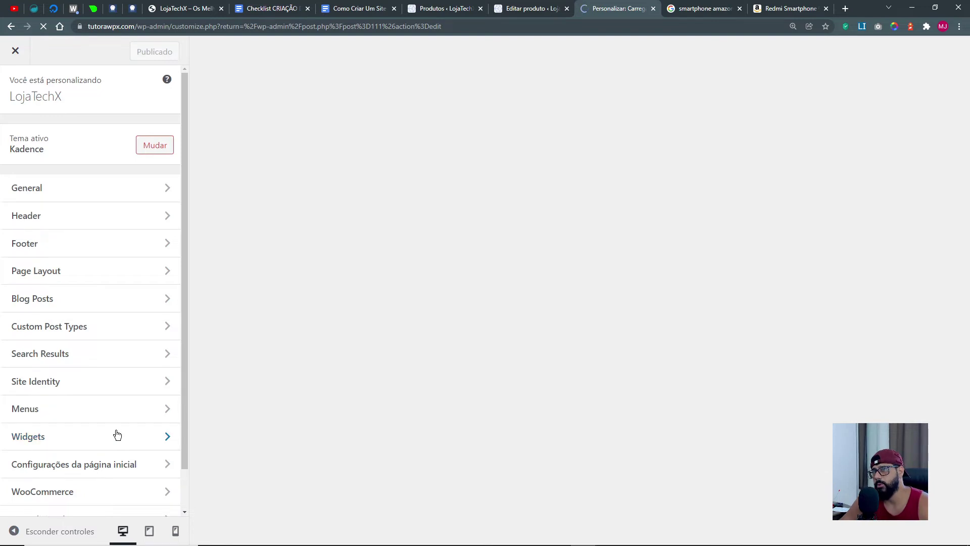
Enable Show Related Products in WooCommerce > Single Product Layout, publish, and close the Customizer.
scroll(117, 435, "down", 2)
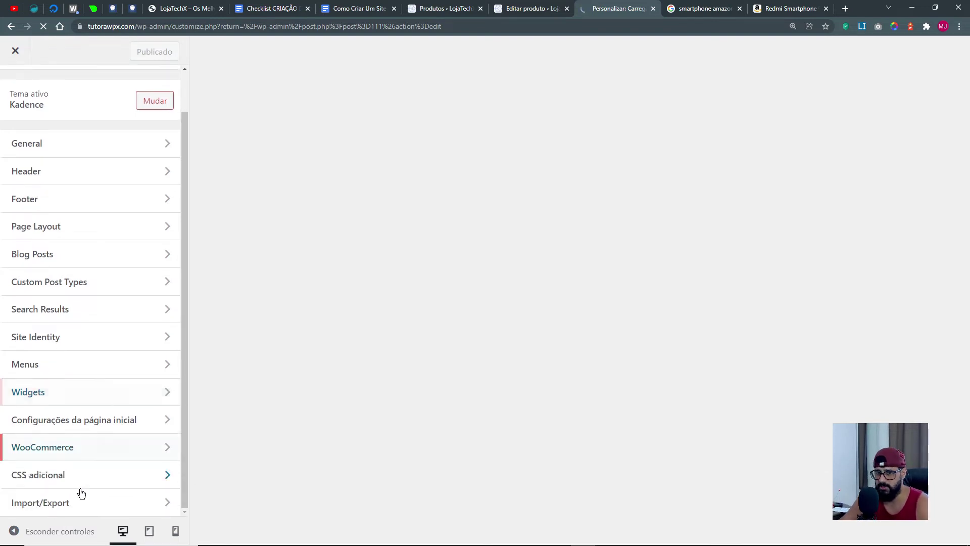
left_click(52, 454)
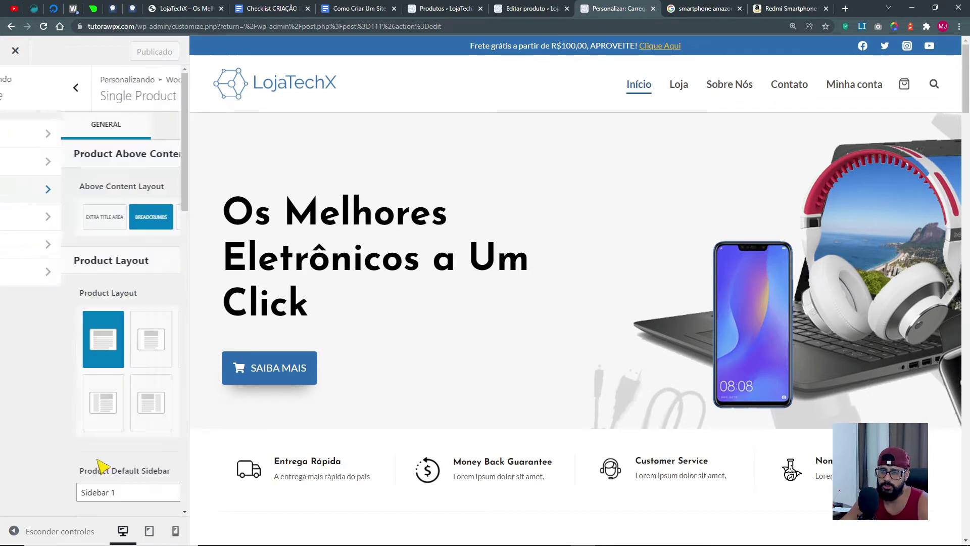
scroll(169, 493, "down", 6)
scroll(169, 493, "down", 6)
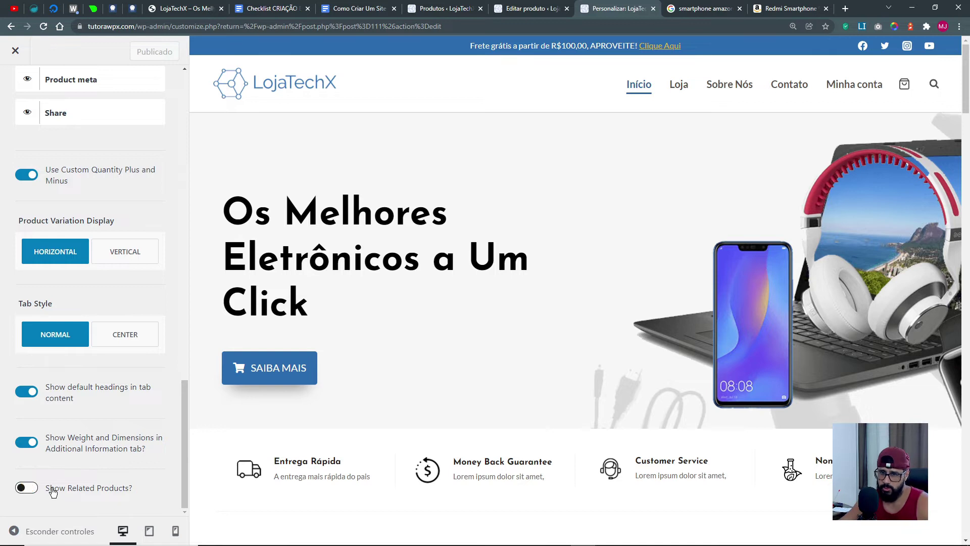
left_click(26, 487)
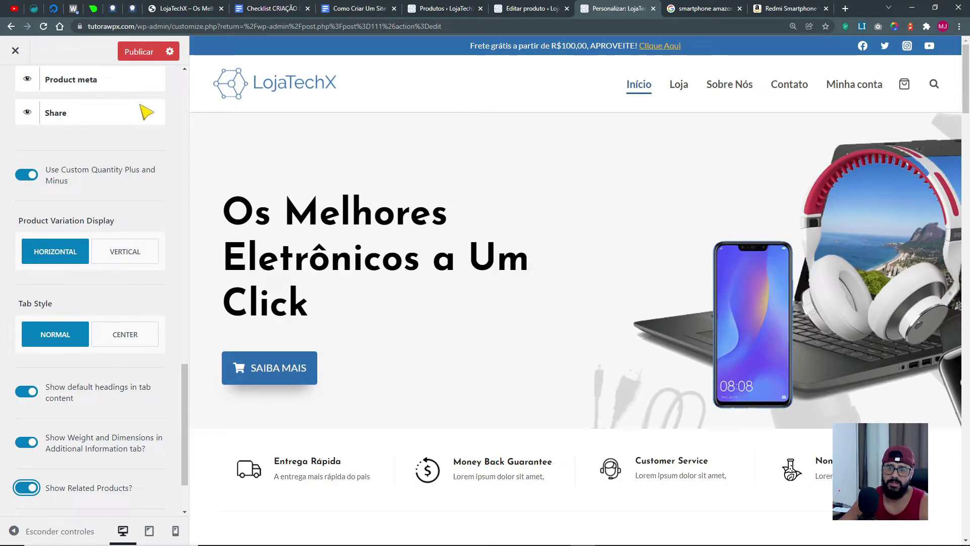
left_click(146, 56)
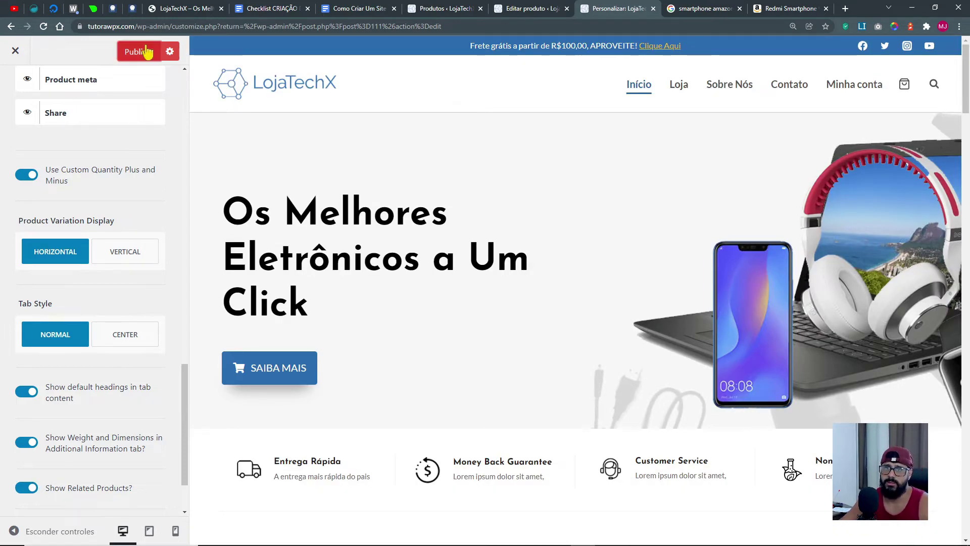
left_click(653, 9)
left_click(556, 10)
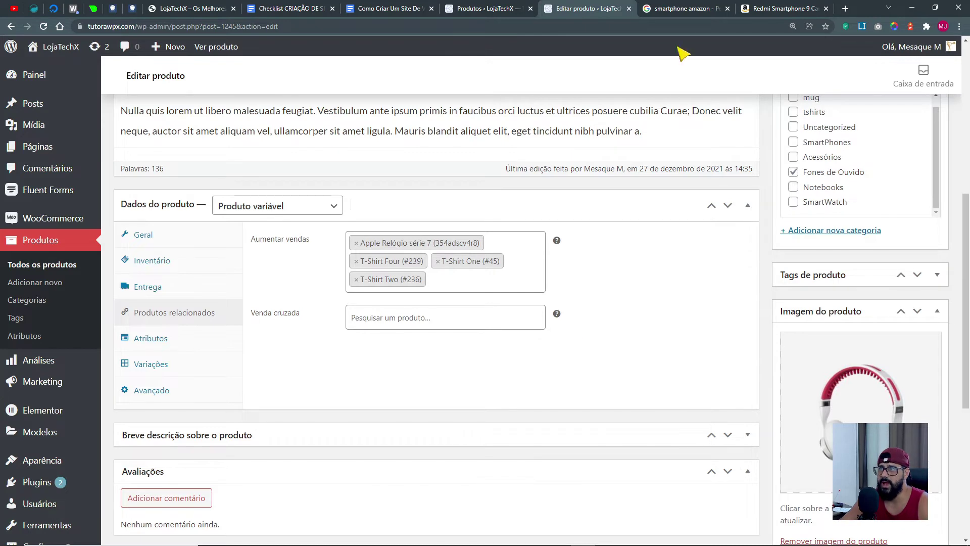
Review the Redmi phone's 'Frequentemente comprados juntos' on Amazon, then close the Amazon and Google tabs.
left_click(677, 11)
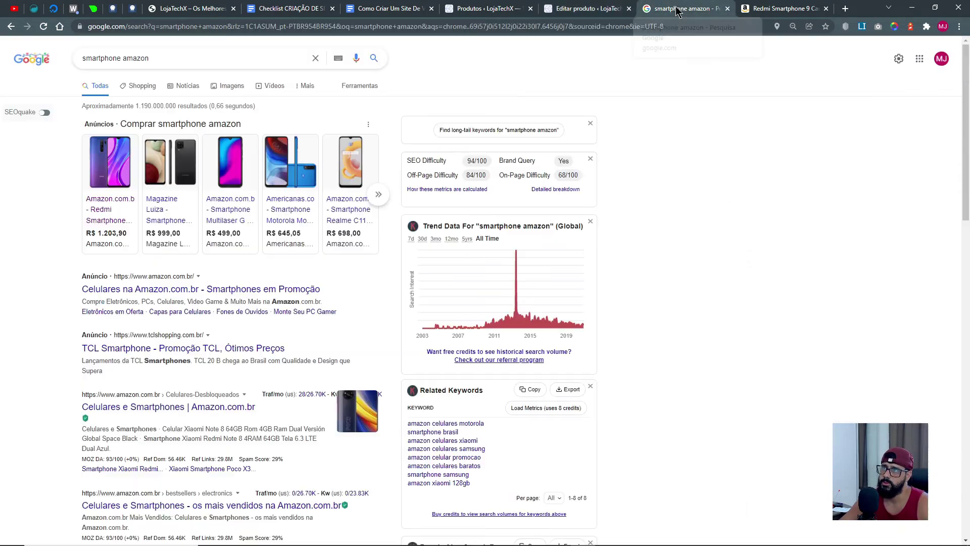
left_click(763, 9)
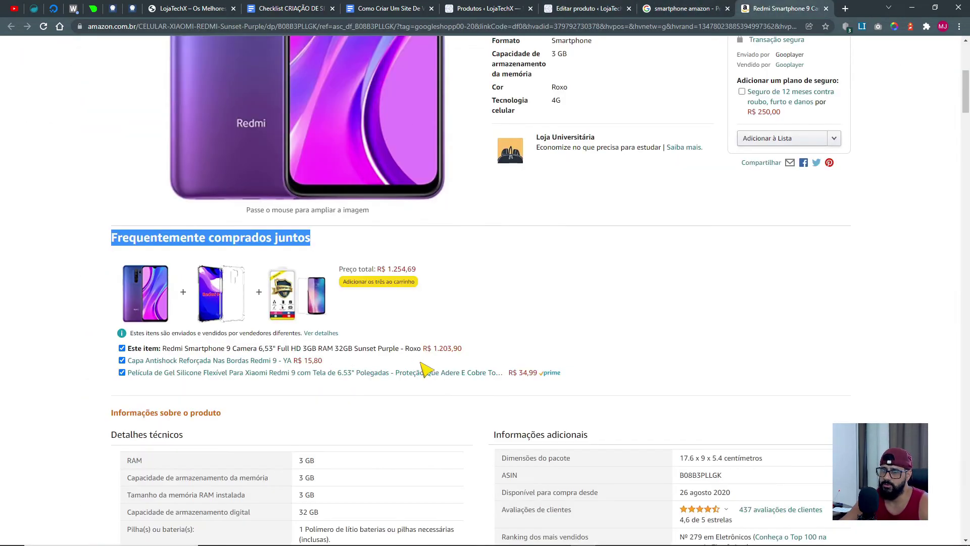
scroll(425, 369, "down", 20)
scroll(589, 411, "up", 20)
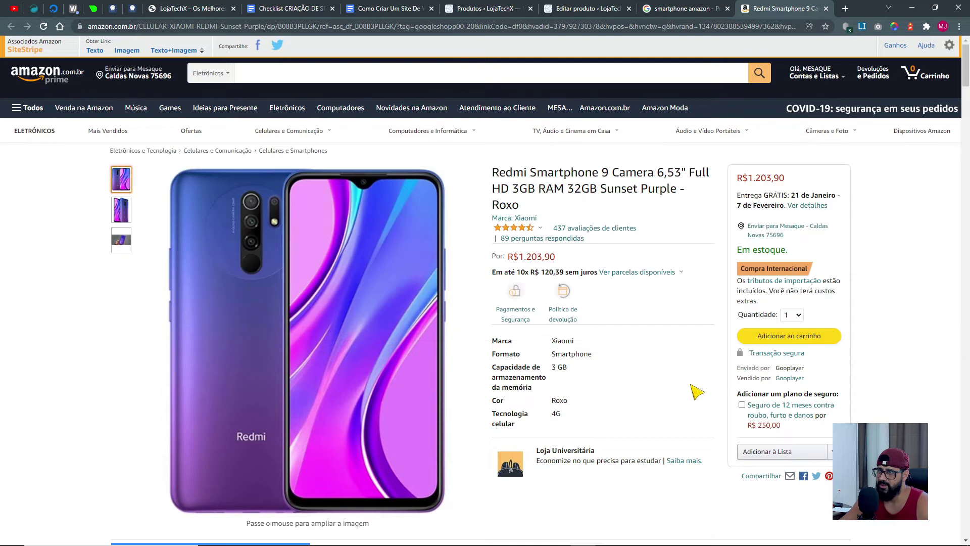
left_click(827, 9)
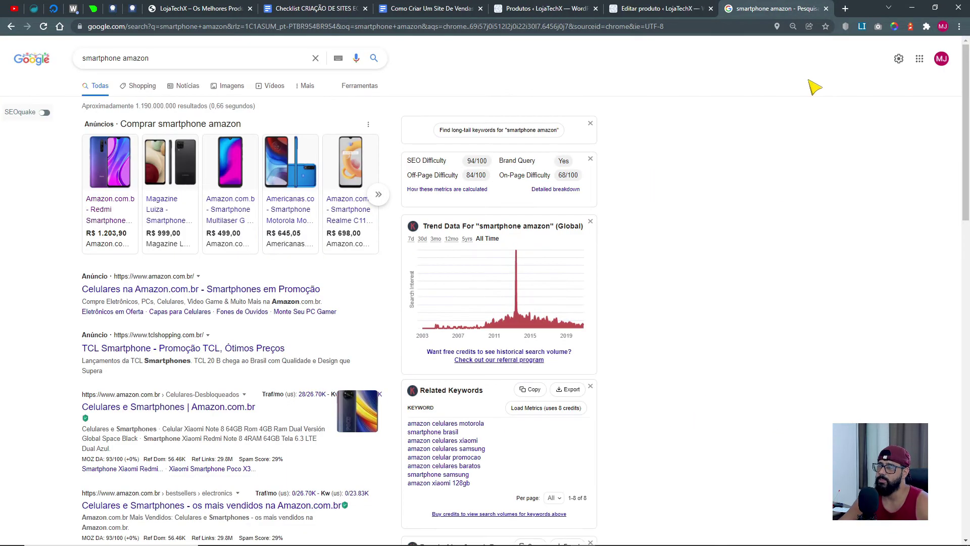
left_click(825, 9)
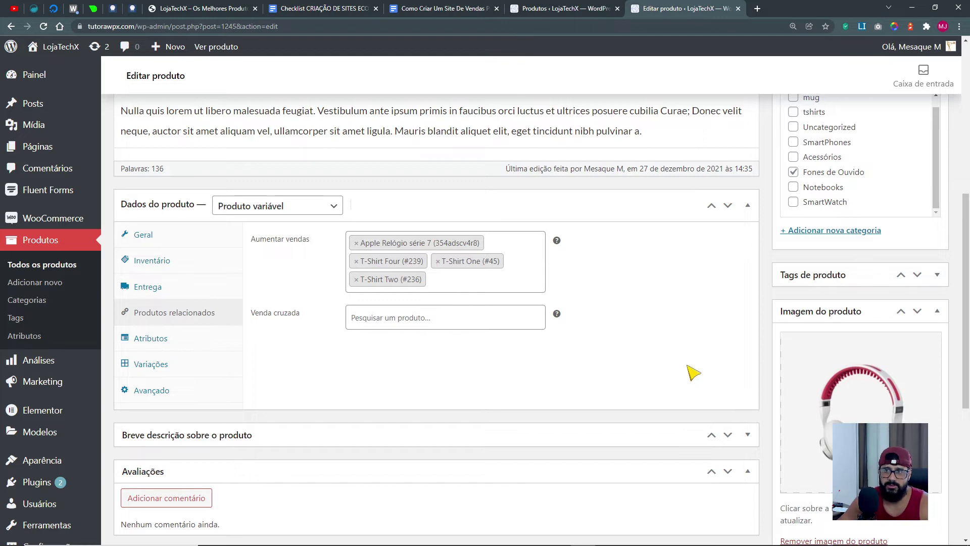
Highlight the empty Venda cruzada field and open the LojaTechX storefront in a new tab.
left_click_drag(251, 312, 308, 317)
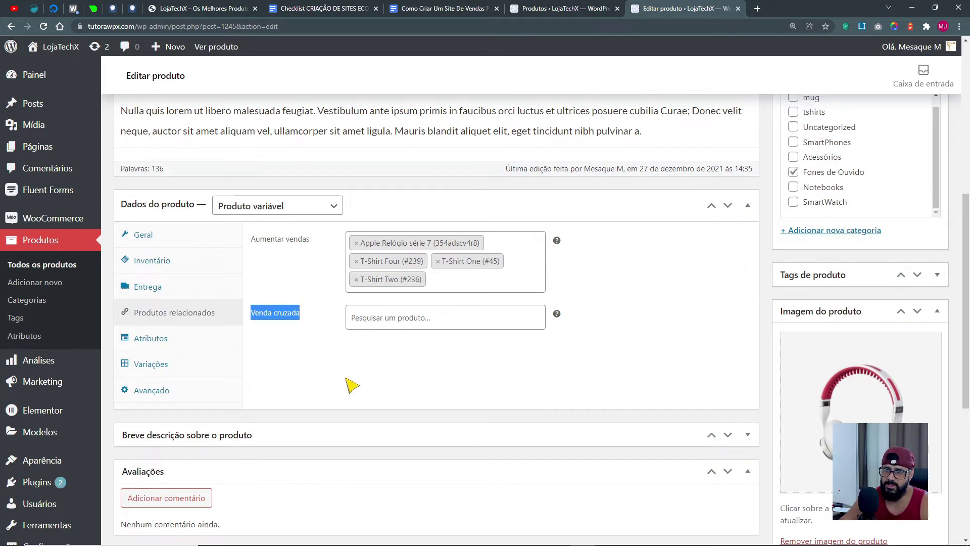
scroll(719, 346, "up", 5)
middle_click(61, 64)
left_click(773, 8)
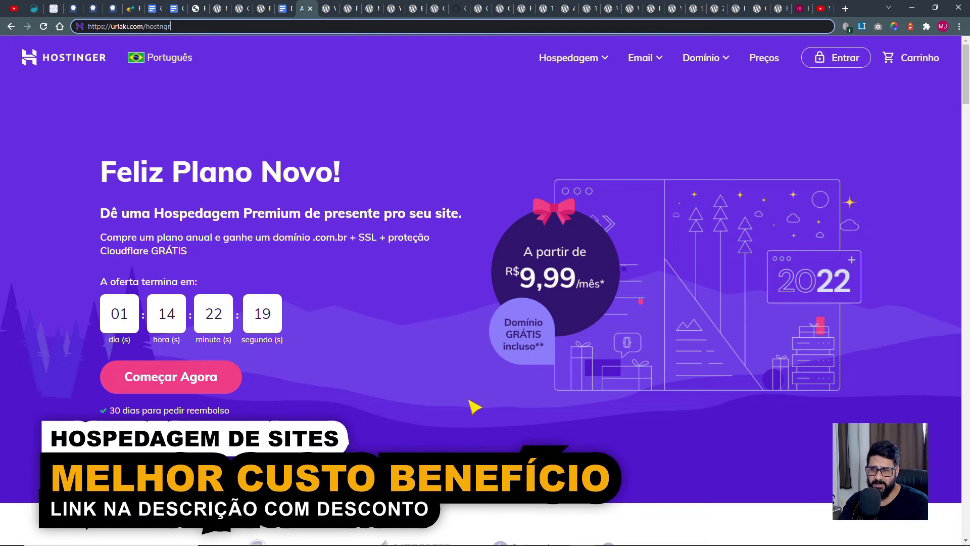
Add the Hospedagem Premium plan to the cart from the pricing cards.
scroll(474, 406, "down", 14)
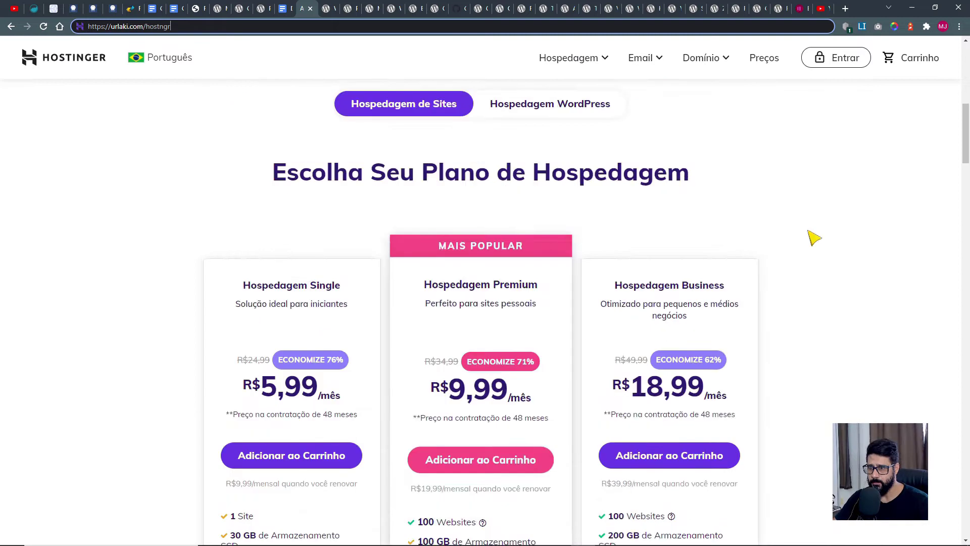
scroll(445, 207, "down", 8)
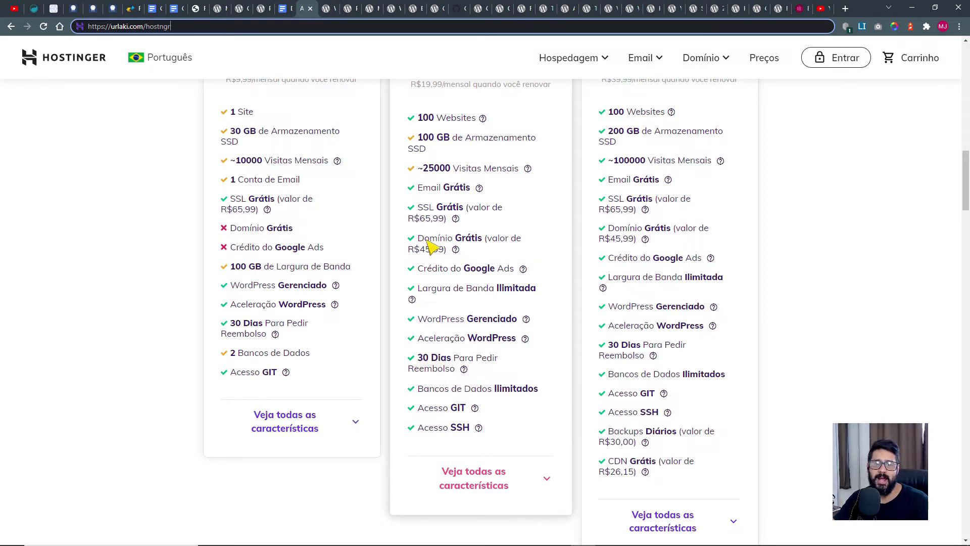
scroll(529, 373, "down", 5)
scroll(537, 360, "up", 8)
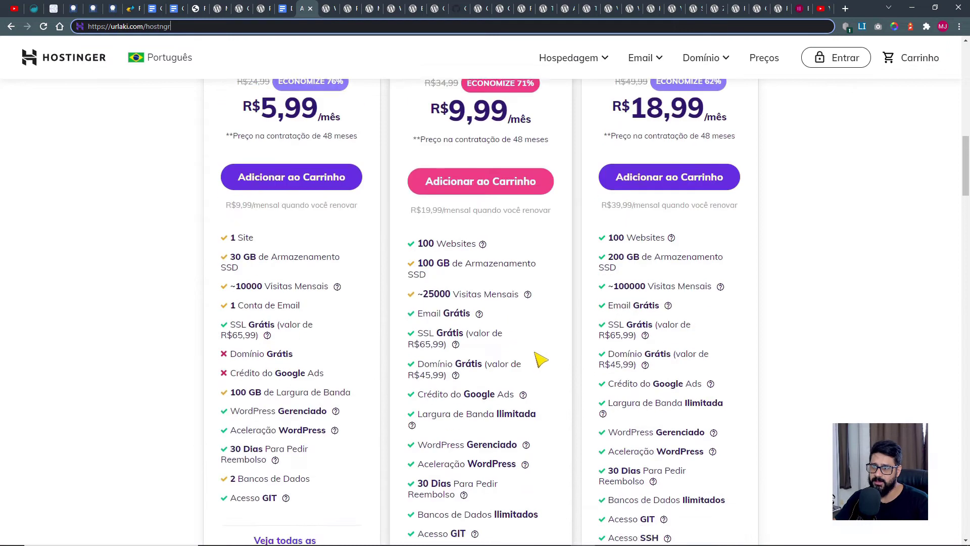
left_click(500, 214)
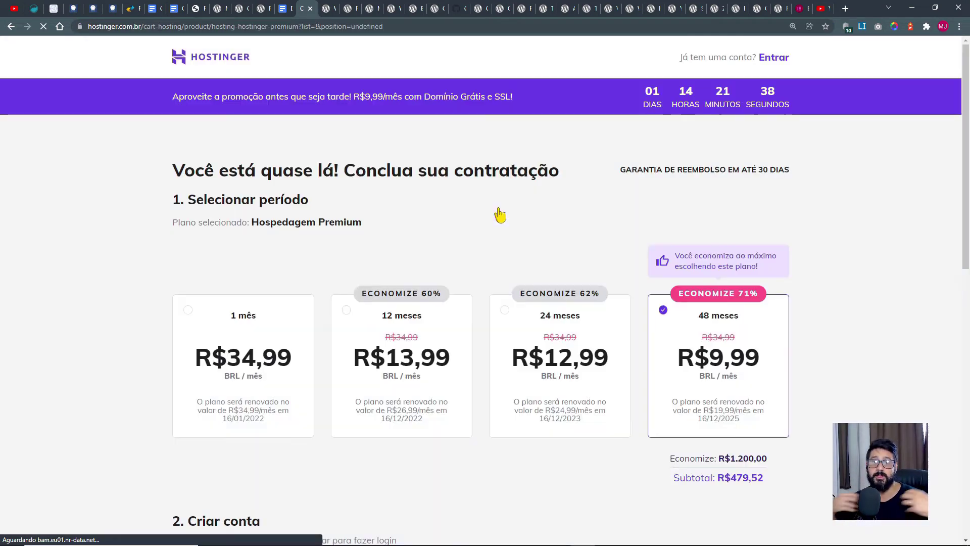
Apply the presenter's discount coupon code in the checkout order summary.
scroll(851, 207, "down", 2)
scroll(795, 278, "down", 7)
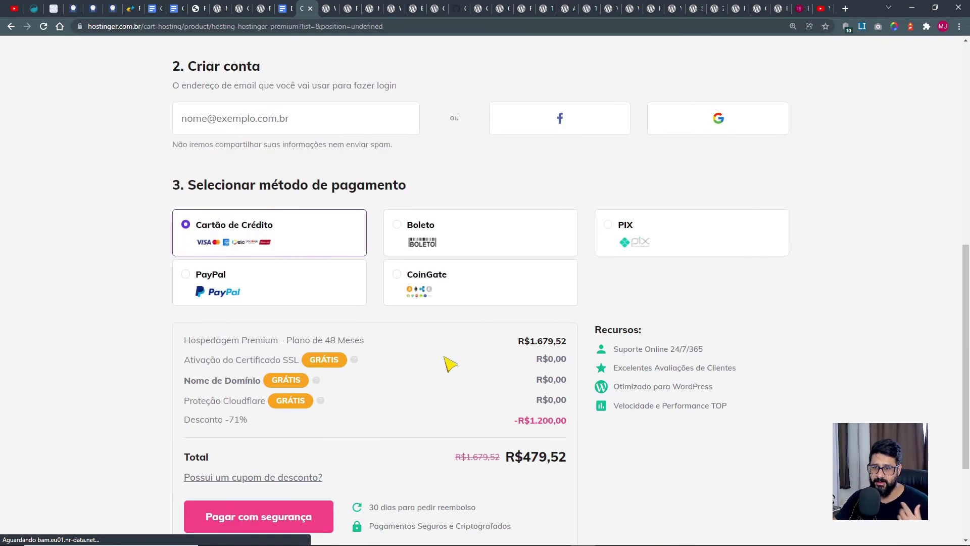
scroll(329, 342, "down", 3)
left_click(279, 326)
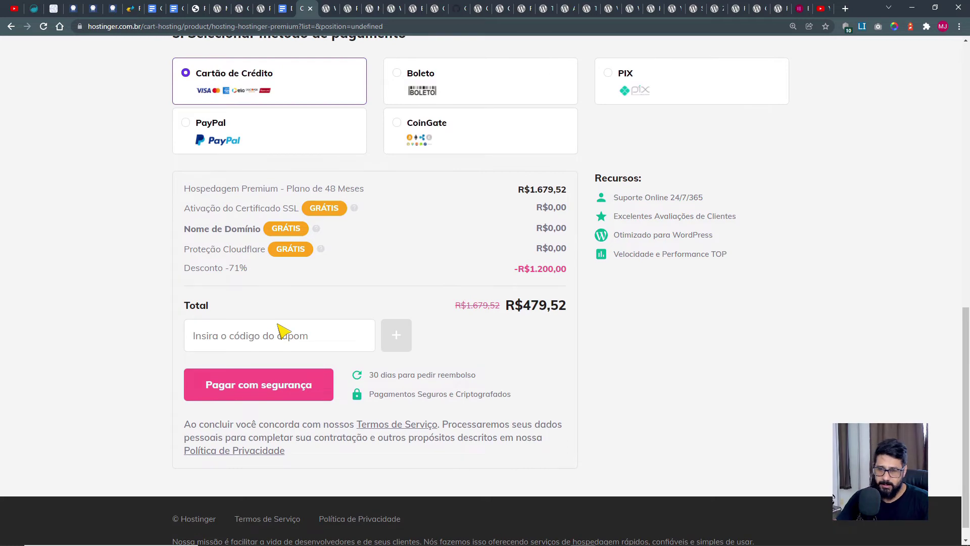
type("MESAQUEMO")
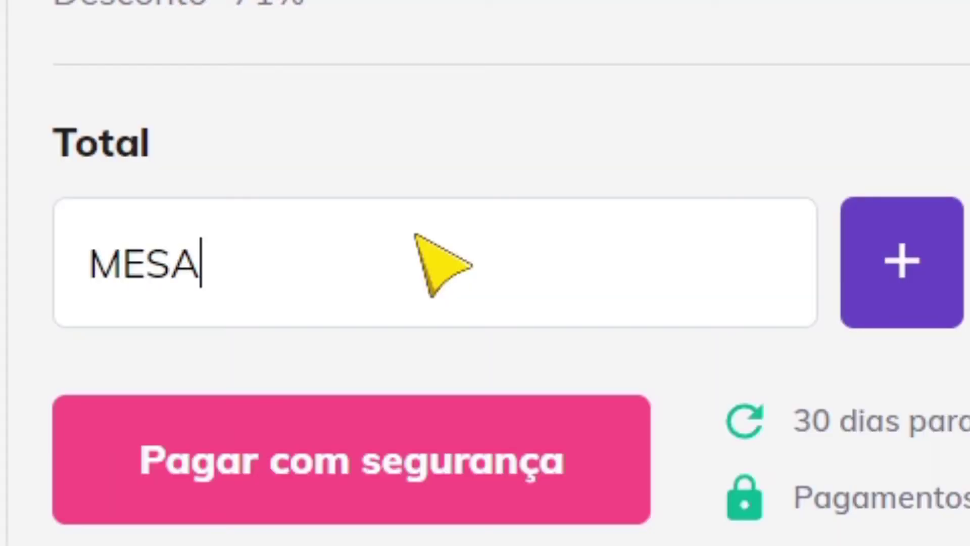
type("TA")
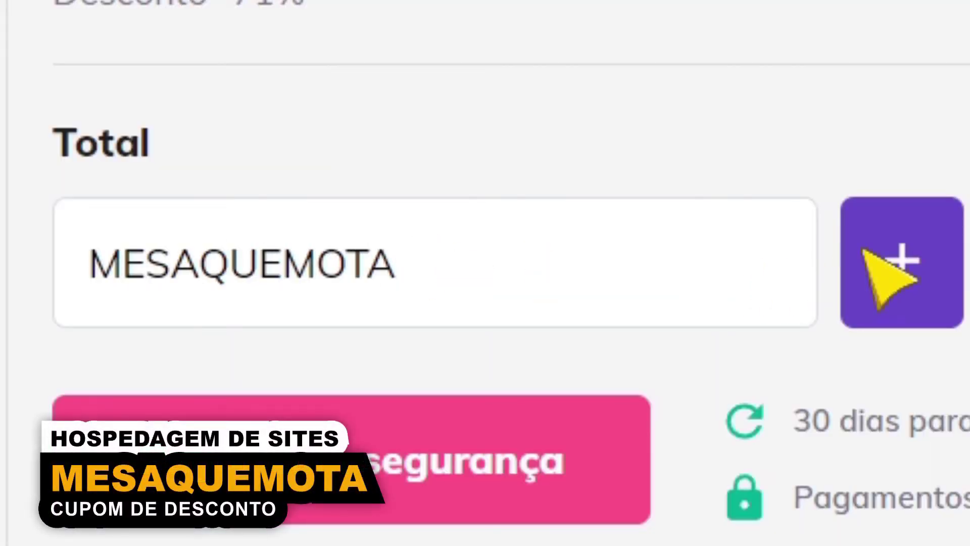
left_click(888, 277)
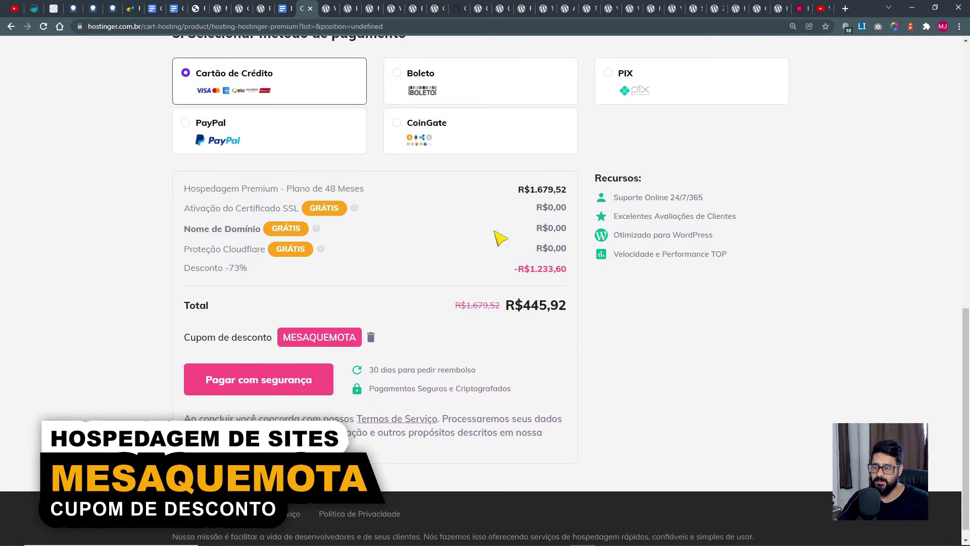
Review the discounted R$445,92 checkout total, then return to the headphone's edit screen.
scroll(737, 411, "up", 15)
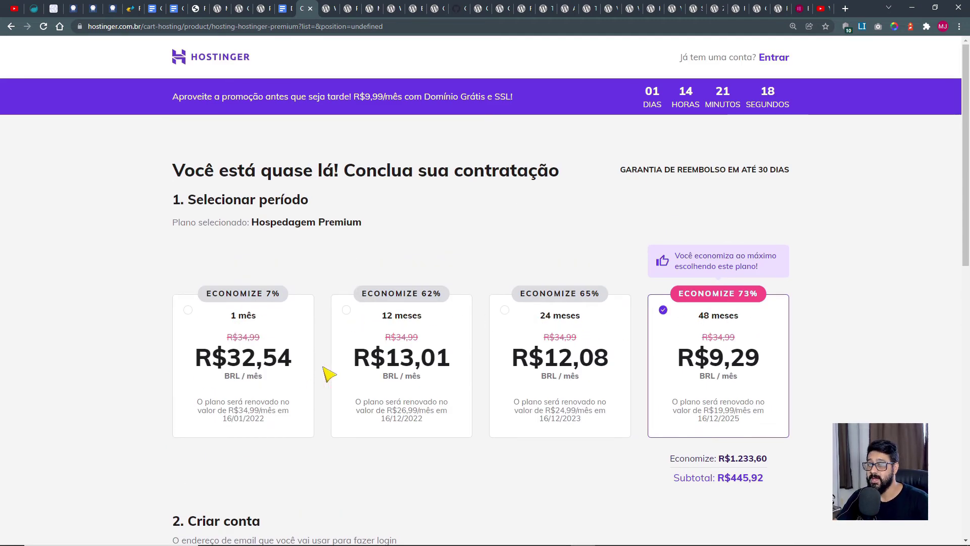
scroll(697, 249, "down", 2)
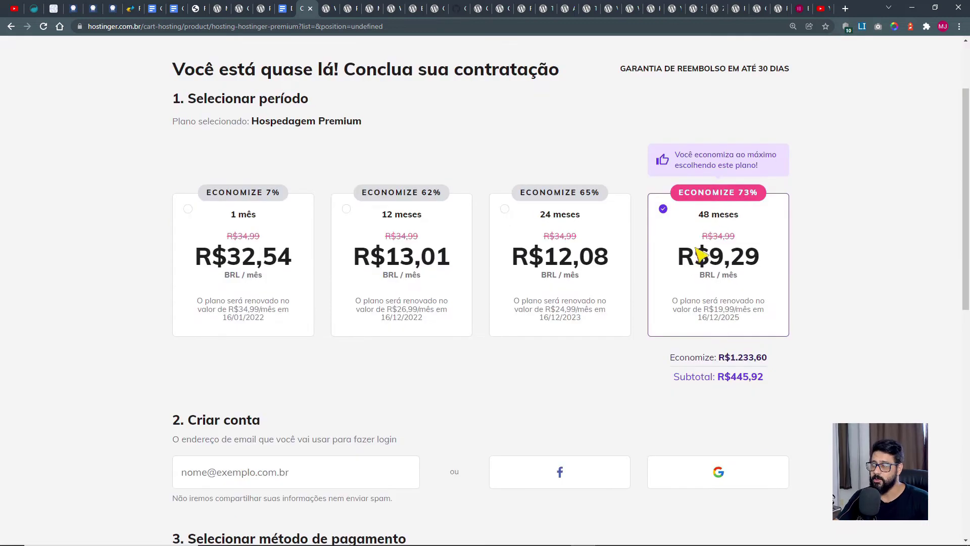
scroll(703, 283, "down", 10)
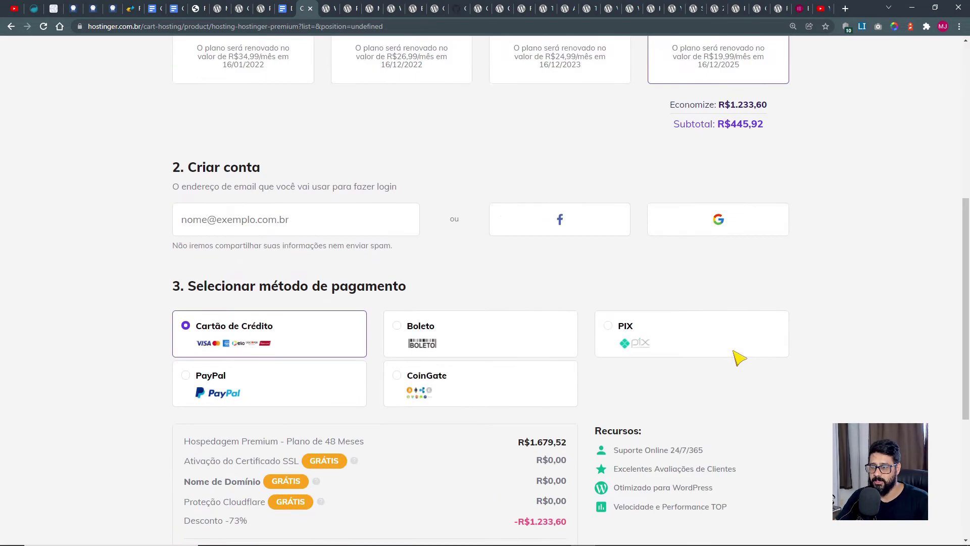
scroll(687, 411, "up", 10)
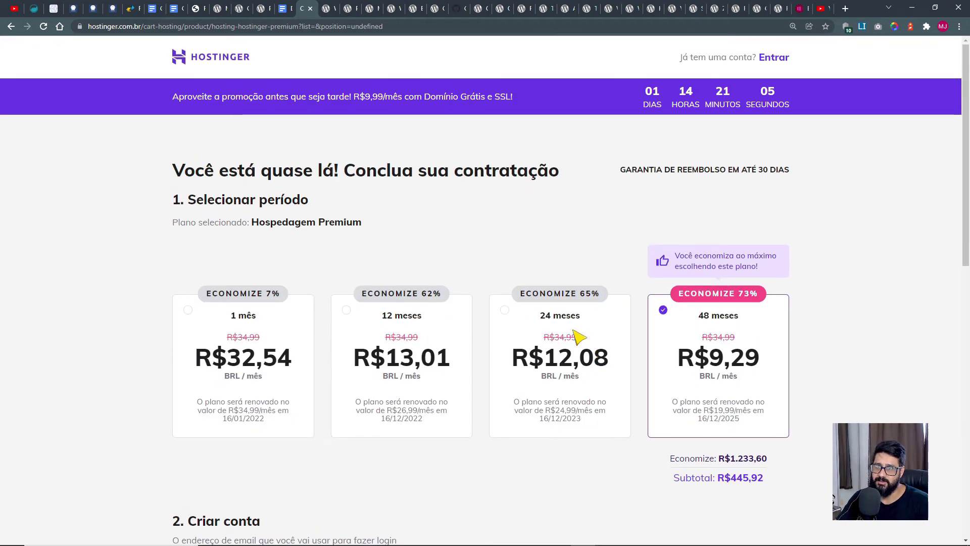
scroll(603, 338, "down", 10)
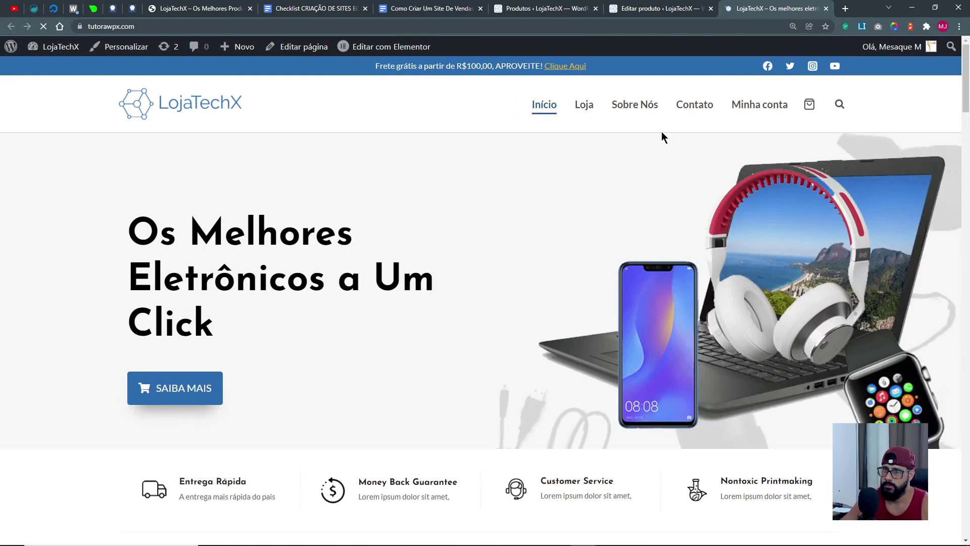
scroll(527, 271, "down", 3)
scroll(527, 271, "up", 3)
left_click(587, 106)
Open the Fone de Ouvido Sony Com Ultra B3 store page from its editor's permalink.
left_click(652, 9)
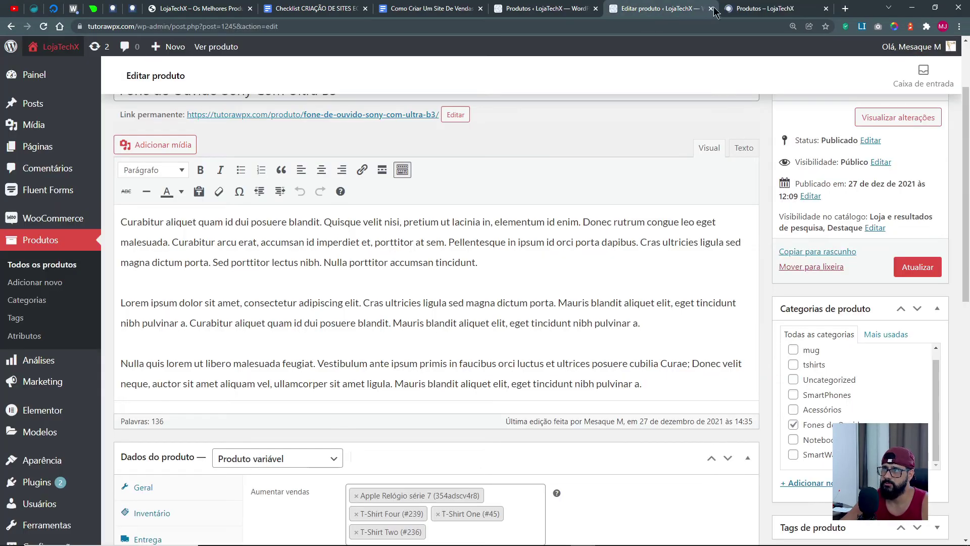
left_click(826, 8)
left_click(310, 115)
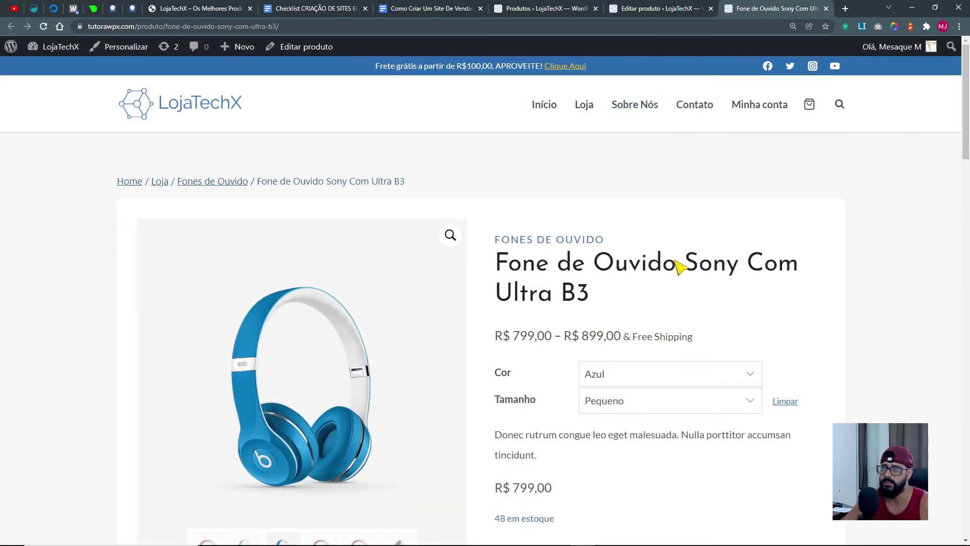
Review its suggested products and add the blue small headphones to the cart with Comprar.
scroll(581, 325, "down", 20)
scroll(581, 326, "down", 4)
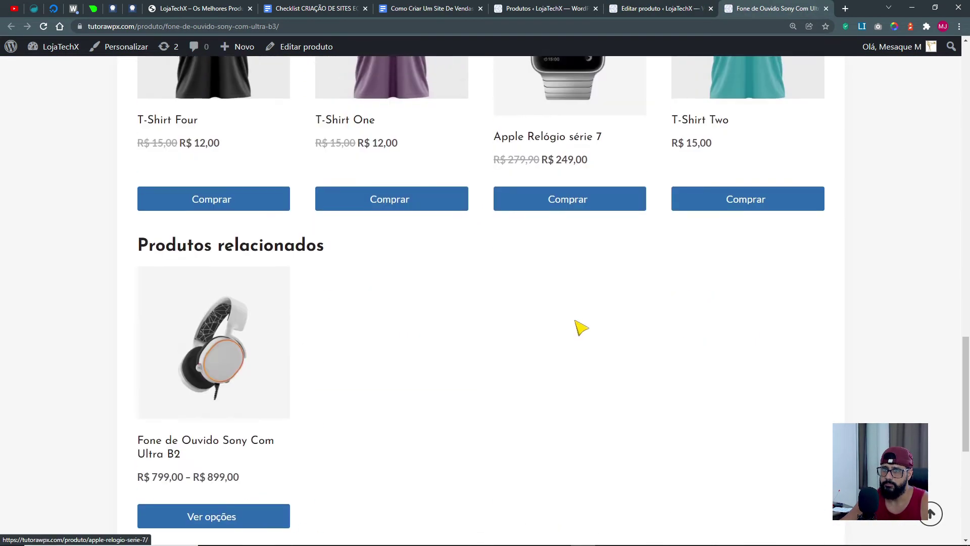
scroll(581, 327, "up", 6)
scroll(183, 277, "down", 6)
left_click_drag(146, 230, 364, 243)
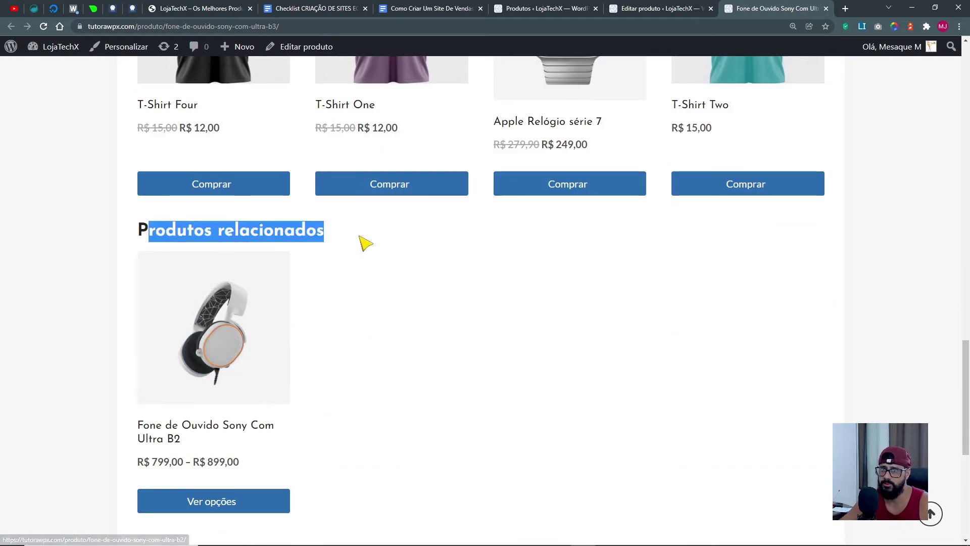
scroll(364, 242, "up", 5)
left_click_drag(158, 165, 464, 167)
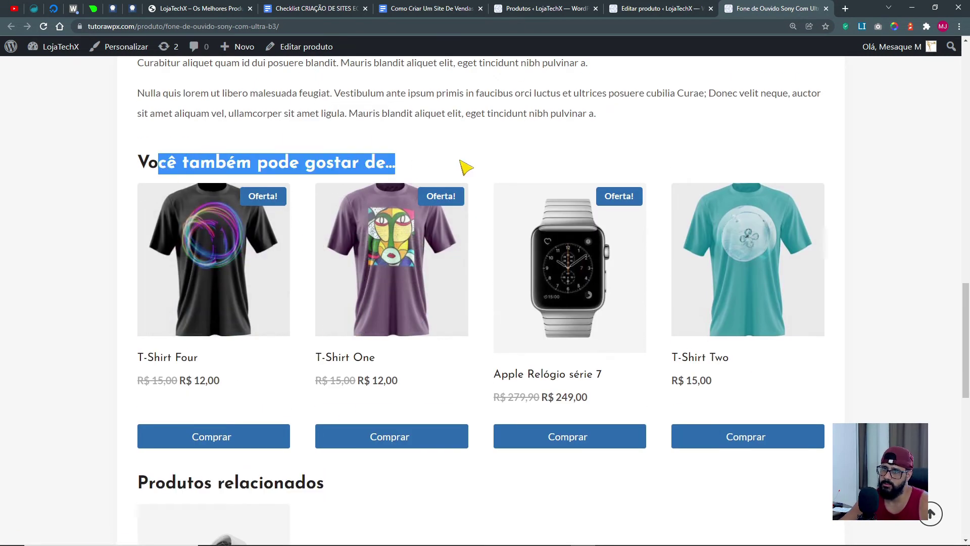
scroll(630, 203, "up", 18)
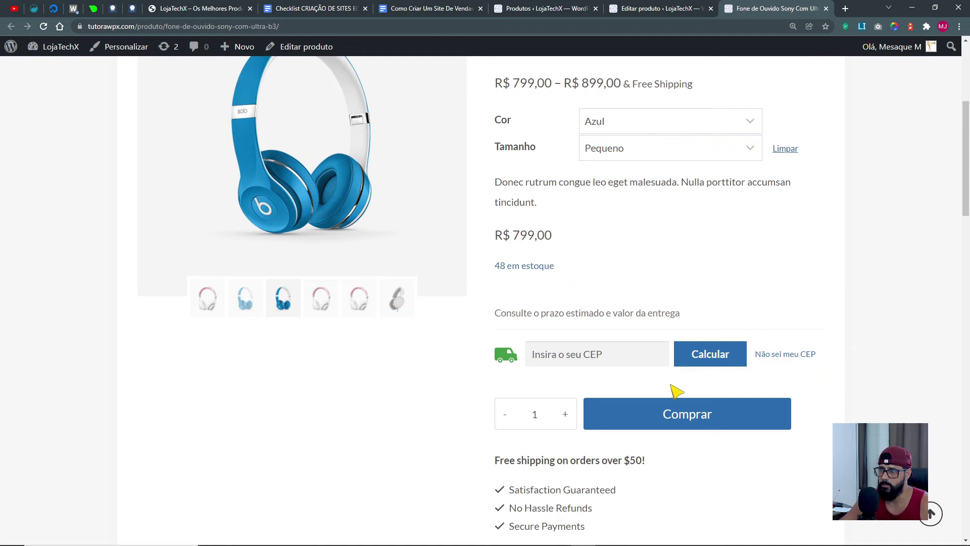
left_click(652, 422)
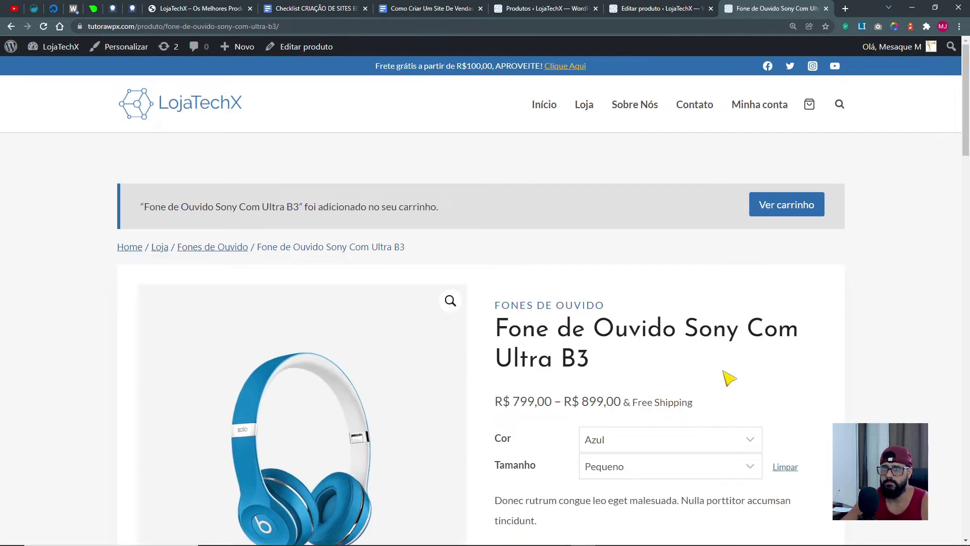
Verify the cart holds two Ultra B3 headphones (R$ 1.598,00), then return to Produtos relacionados.
left_click(789, 204)
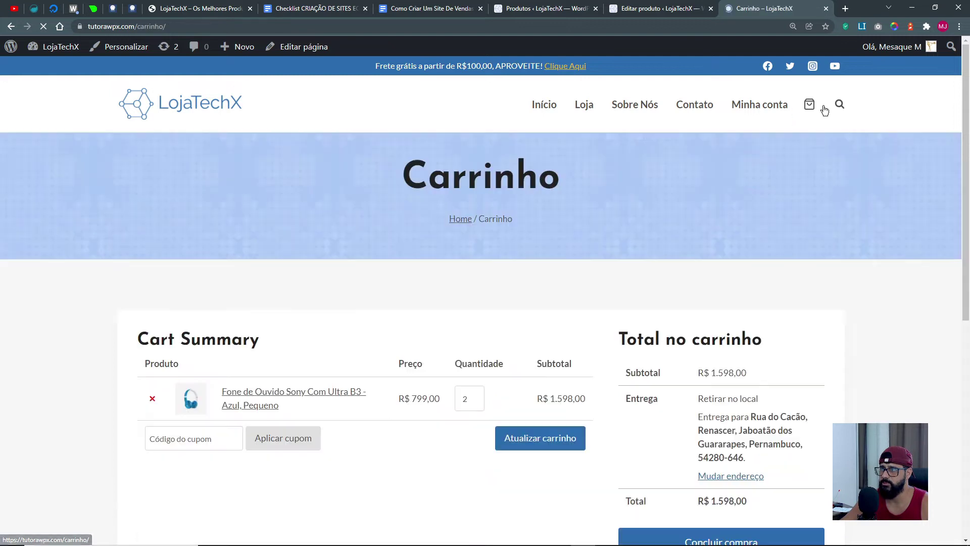
left_click(811, 105)
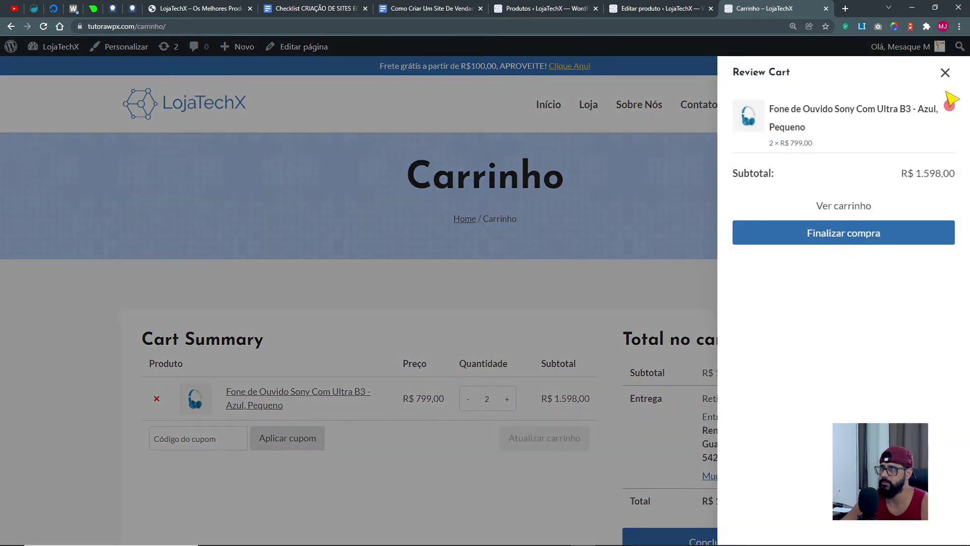
left_click(944, 80)
scroll(531, 368, "down", 4)
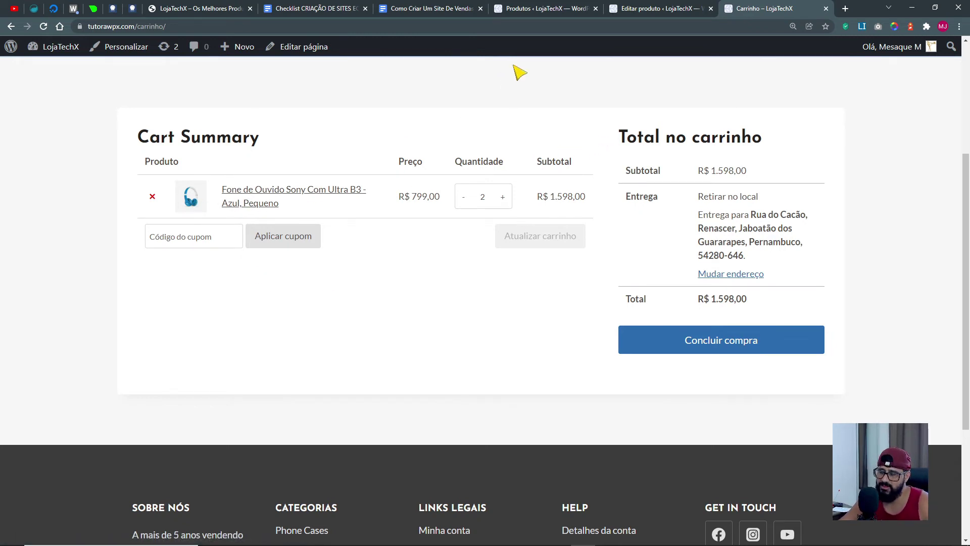
left_click(648, 11)
scroll(568, 394, "down", 4)
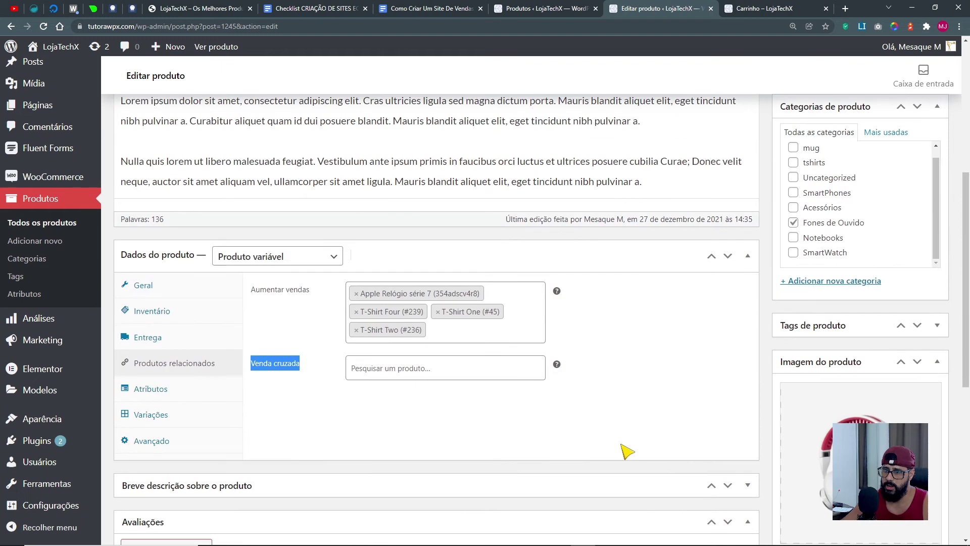
Remove all four products from Aumentar vendas, including Apple Relógio série 7, and focus Venda cruzada.
left_click(339, 370)
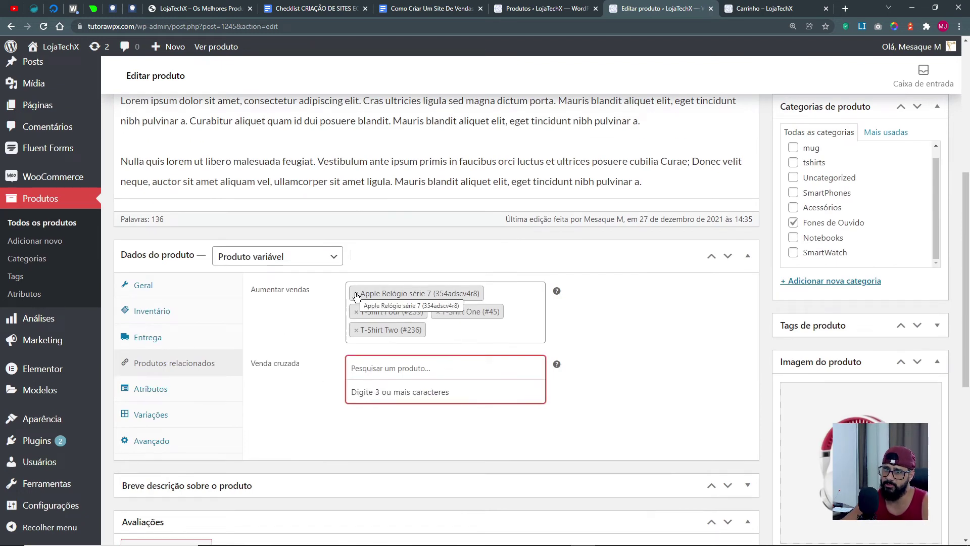
left_click(356, 294)
left_click(356, 294)
left_click(357, 294)
left_click(356, 294)
left_click(257, 296)
left_click(379, 338)
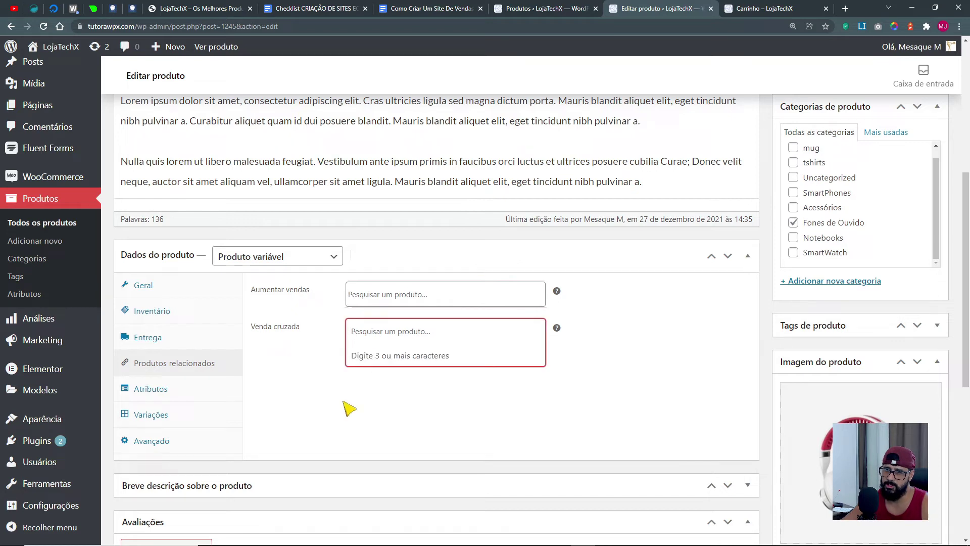
Check the headphone's store page Produtos relacionados section and cart, then return to Editar produto.
left_click(752, 10)
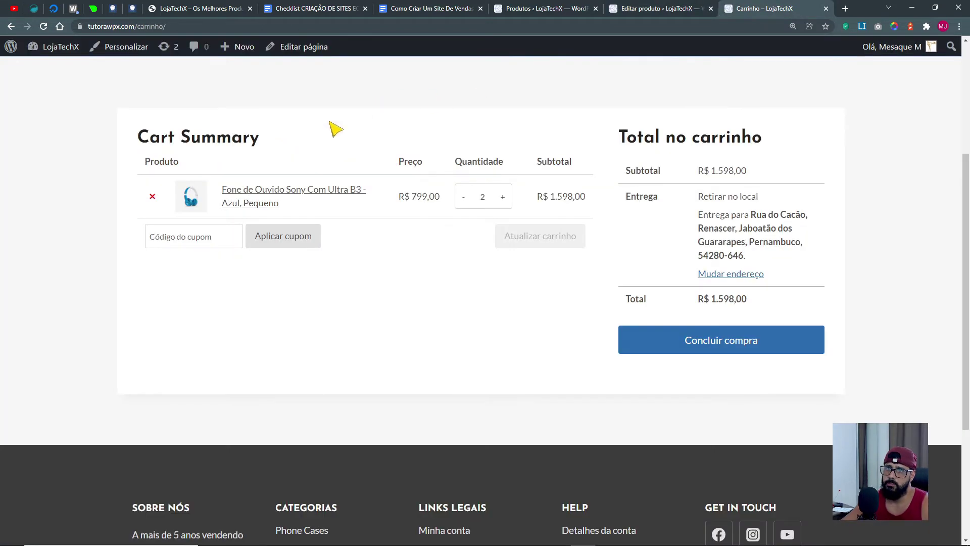
left_click(253, 192)
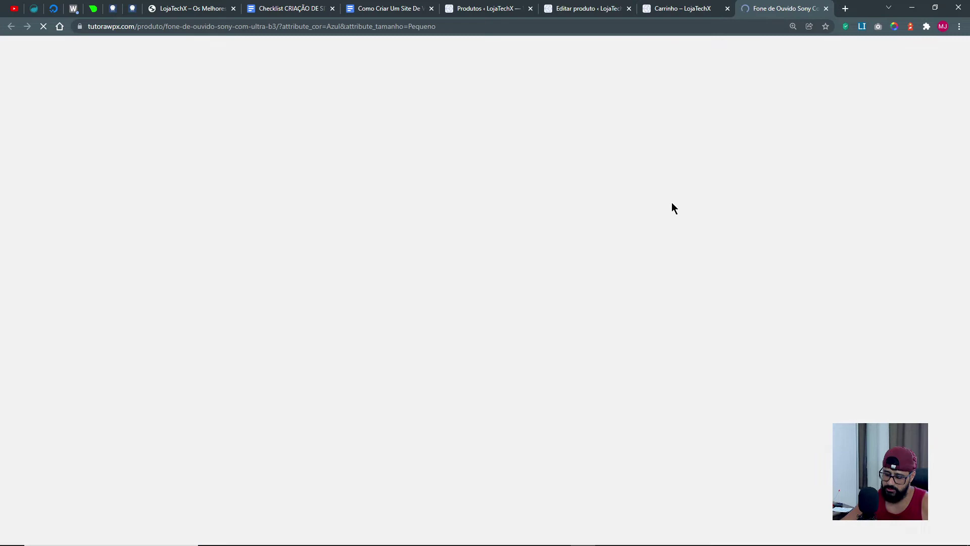
scroll(826, 369, "down", 1)
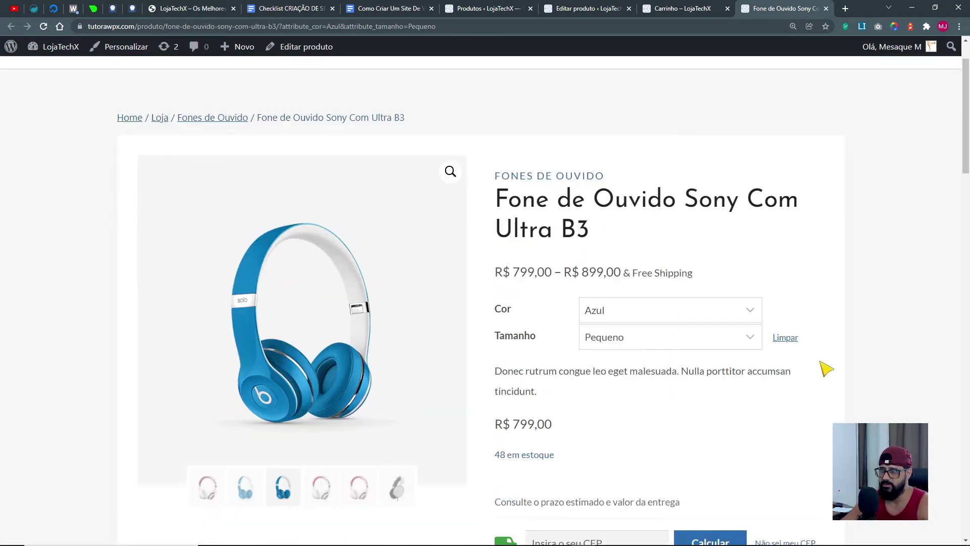
scroll(826, 369, "down", 15)
scroll(152, 349, "down", 4)
left_click_drag(144, 339, 429, 338)
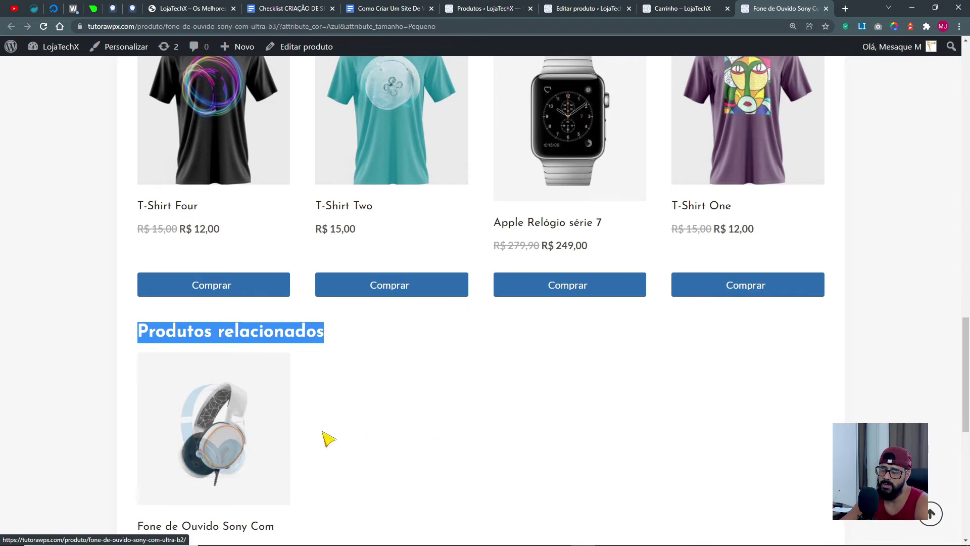
scroll(786, 444, "up", 10)
scroll(787, 447, "down", 12)
scroll(440, 479, "up", 3)
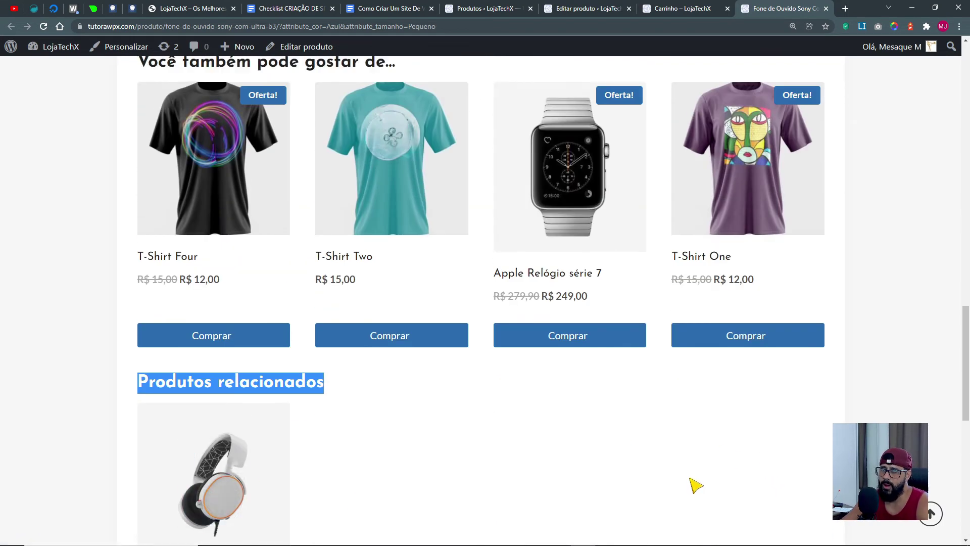
scroll(696, 485, "up", 2)
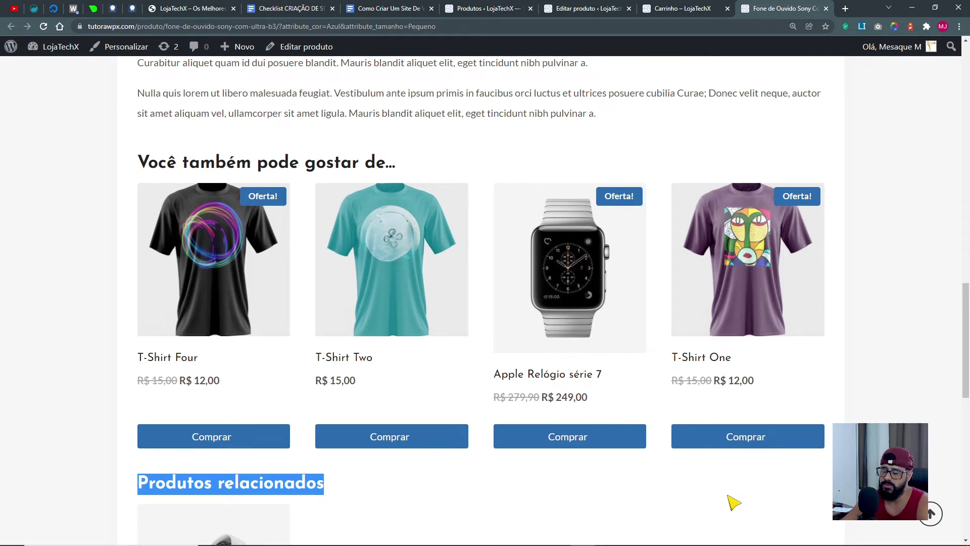
scroll(736, 503, "up", 12)
scroll(777, 482, "up", 4)
left_click(683, 9)
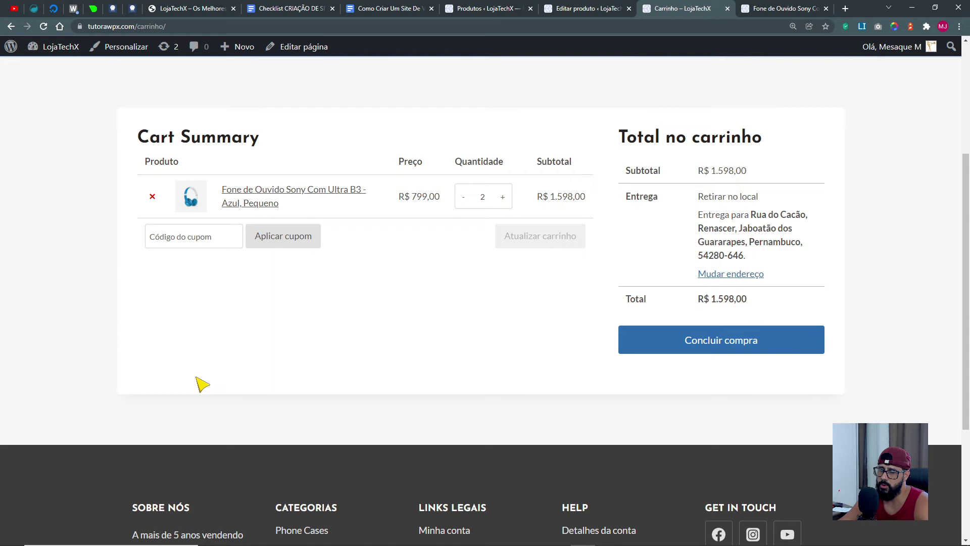
left_click(586, 9)
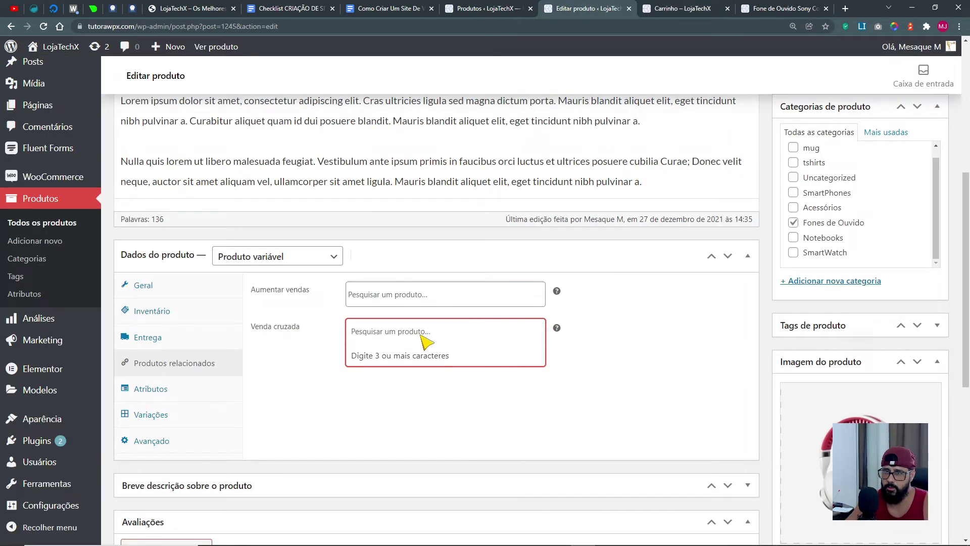
Add Apple Relógio série 7 and T-Shirt One to the Venda cruzada field.
type("apple")
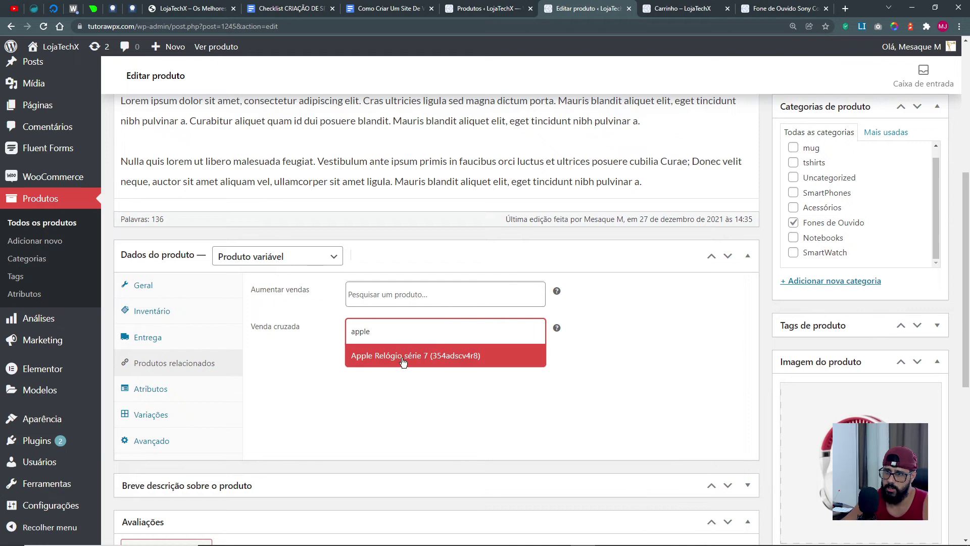
left_click(403, 359)
left_click(412, 347)
type("t-s")
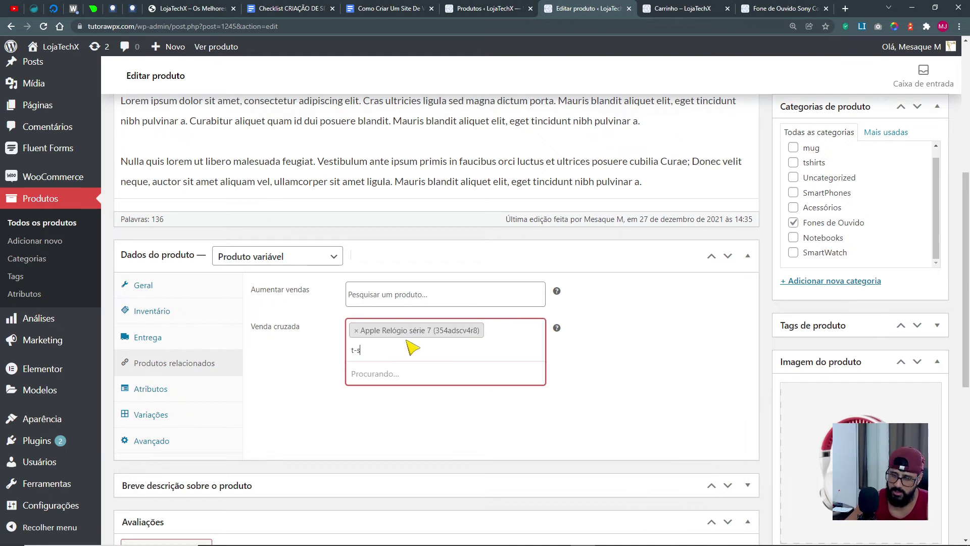
left_click(388, 385)
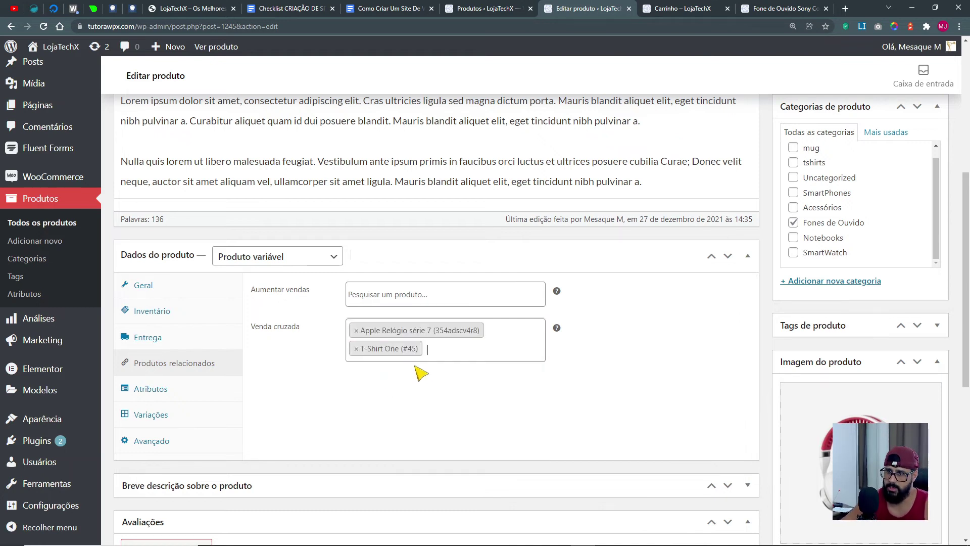
Add T-Shirt Two and T-Shirt Three as cross-sells and update the product.
left_click(444, 355)
type("ts-")
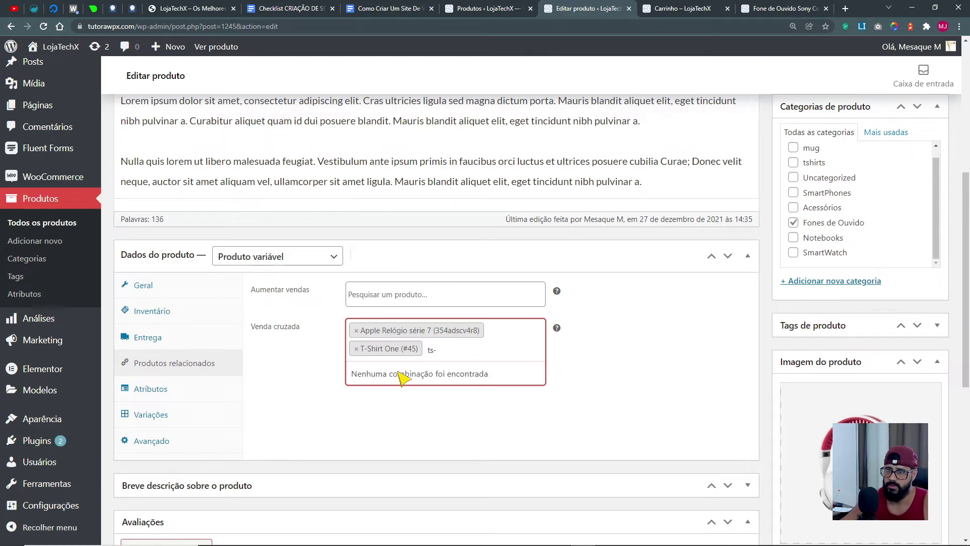
key("BackSpace")
key("BackSpace")
type("-s")
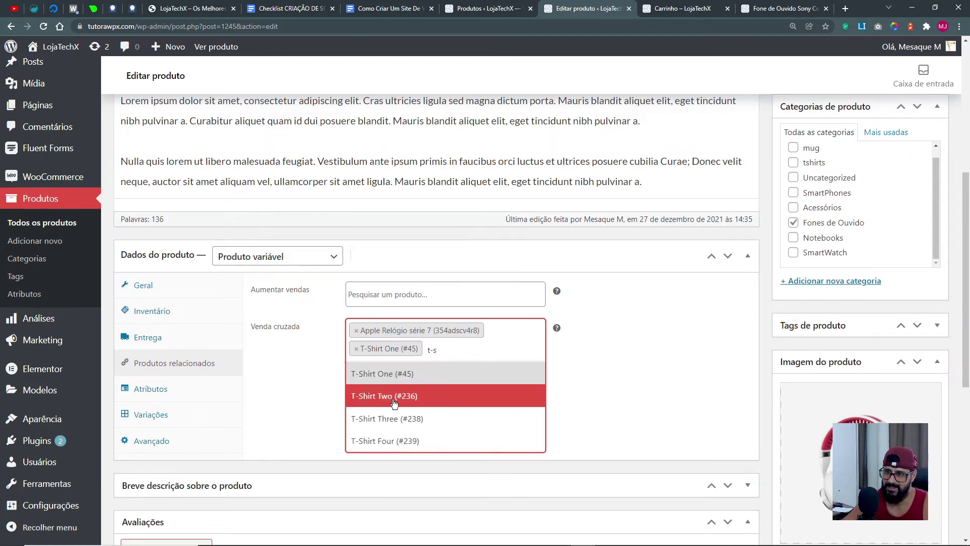
left_click(402, 397)
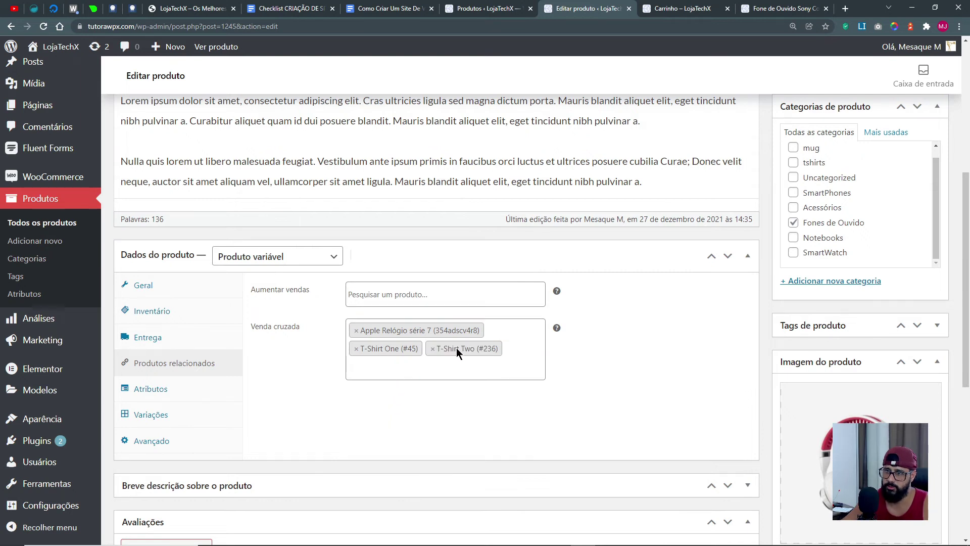
left_click(438, 375)
type("t")
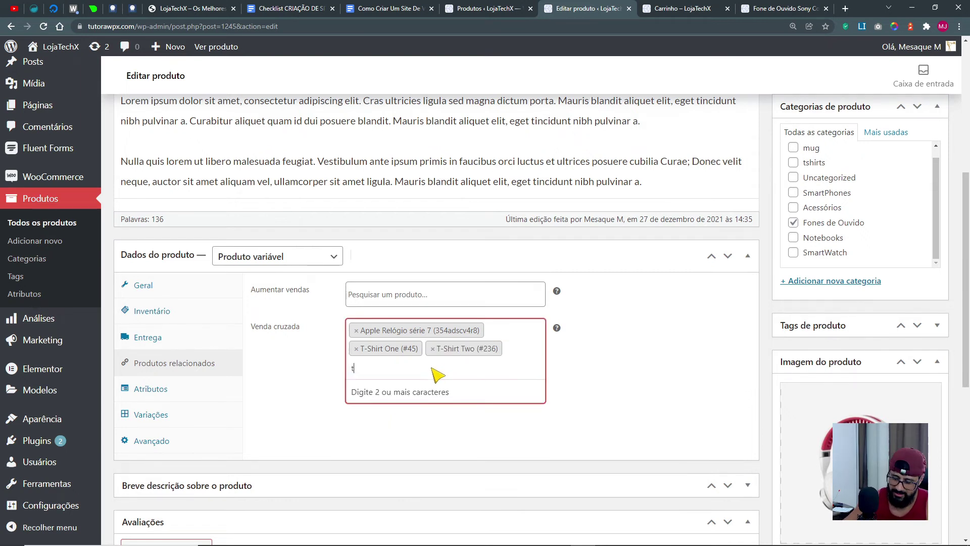
type("-s")
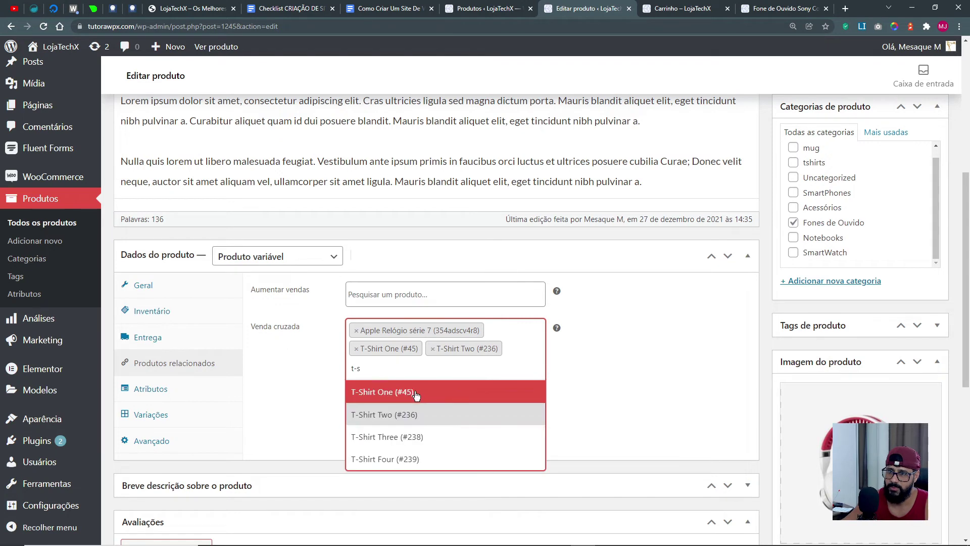
left_click(434, 441)
scroll(807, 277, "up", 10)
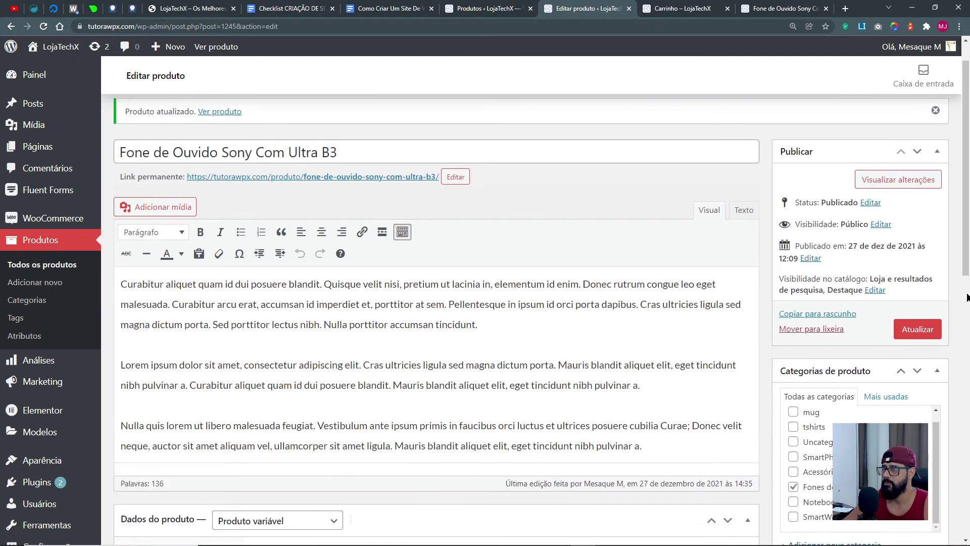
left_click(917, 368)
Check the cart and the headphone product page's related products, then close that page.
left_click(699, 8)
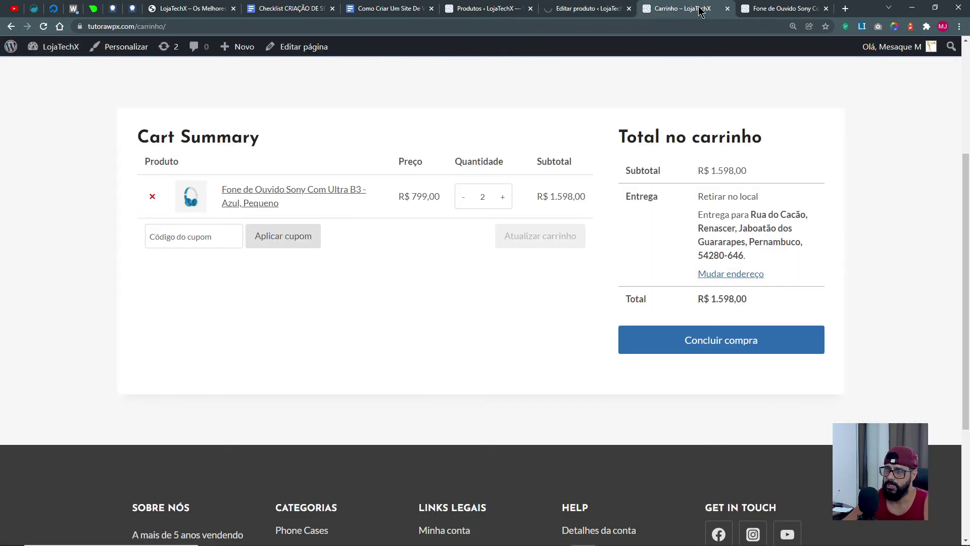
left_click(778, 9)
scroll(403, 395, "down", 15)
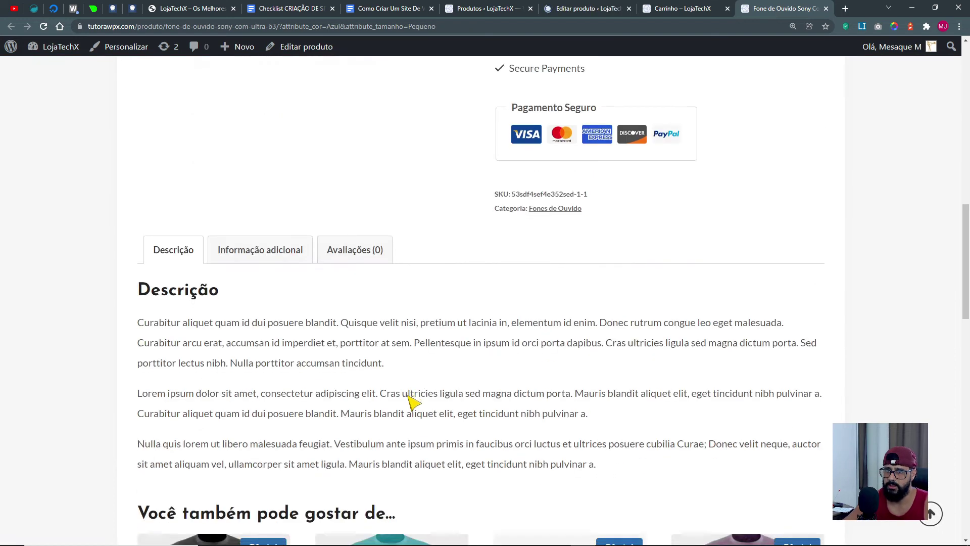
scroll(298, 258, "up", 3)
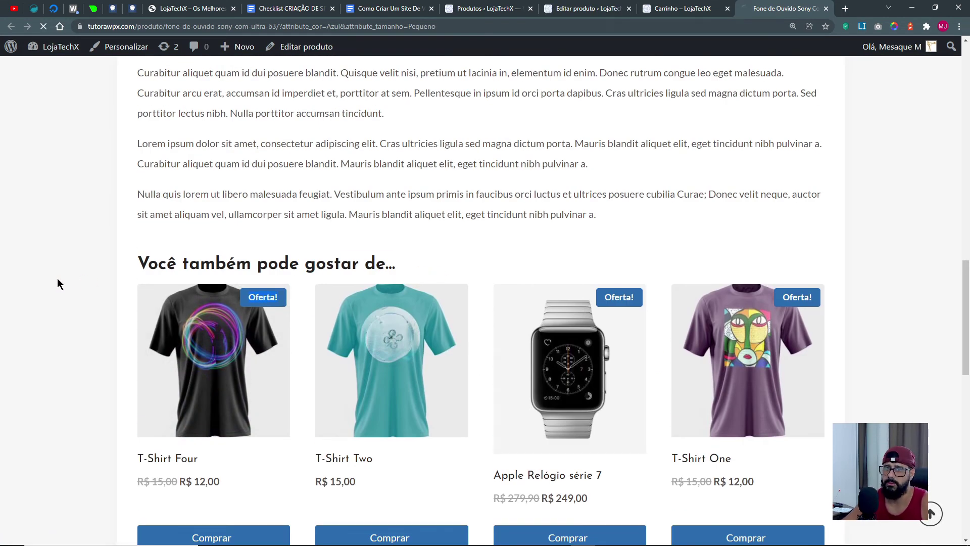
left_click_drag(140, 266, 428, 257)
scroll(516, 281, "down", 5)
scroll(515, 281, "up", 5)
key("ctrl+w")
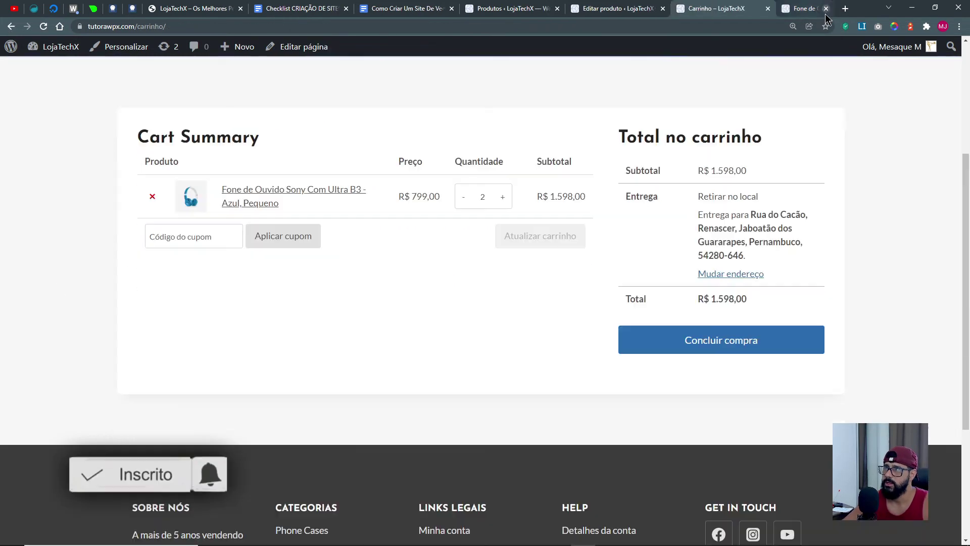
Scroll the cart to the 'Você pode se interessar por...' suggestions heading.
scroll(249, 381, "up", 5)
scroll(480, 232, "down", 3)
scroll(407, 177, "up", 3)
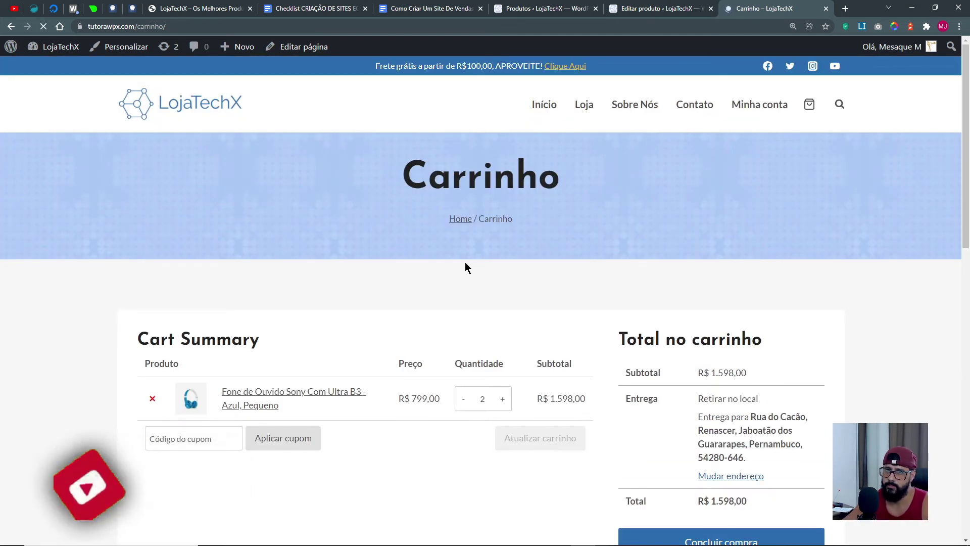
scroll(482, 273, "down", 4)
scroll(445, 336, "down", 3)
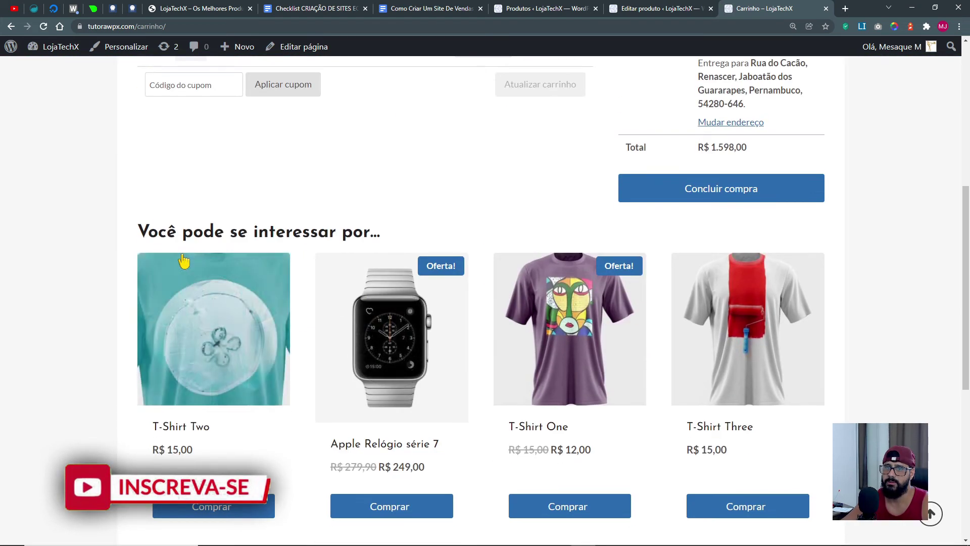
left_click_drag(167, 243, 392, 244)
scroll(227, 264, "down", 3)
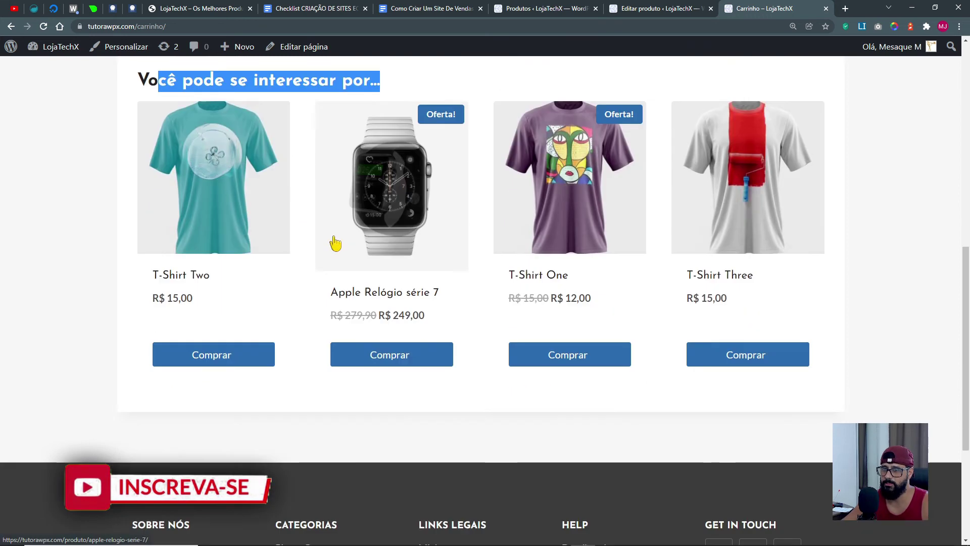
scroll(621, 338, "up", 9)
left_click(425, 442)
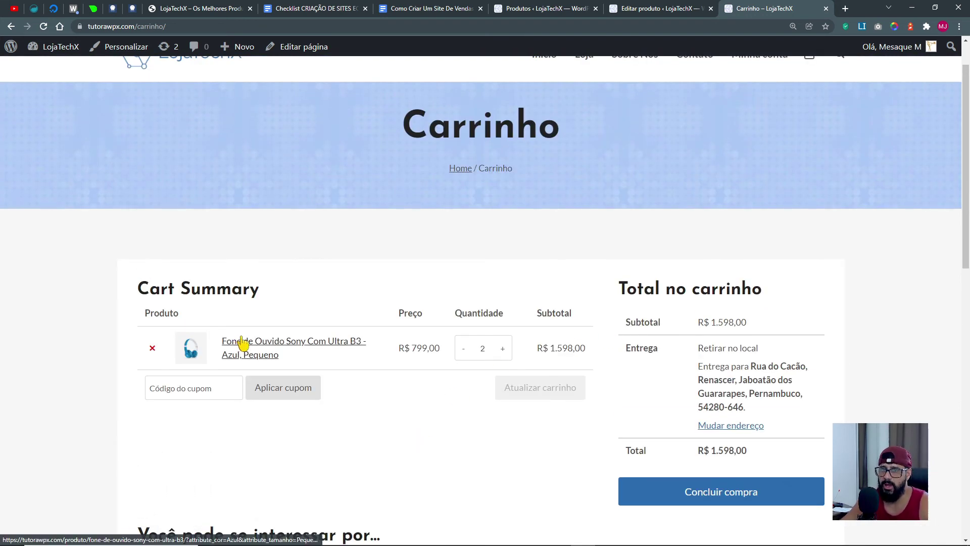
Add T-Shirt One from the suggestions, bringing the cart total to R$ 1.610,00.
scroll(244, 344, "down", 5)
scroll(165, 316, "down", 1)
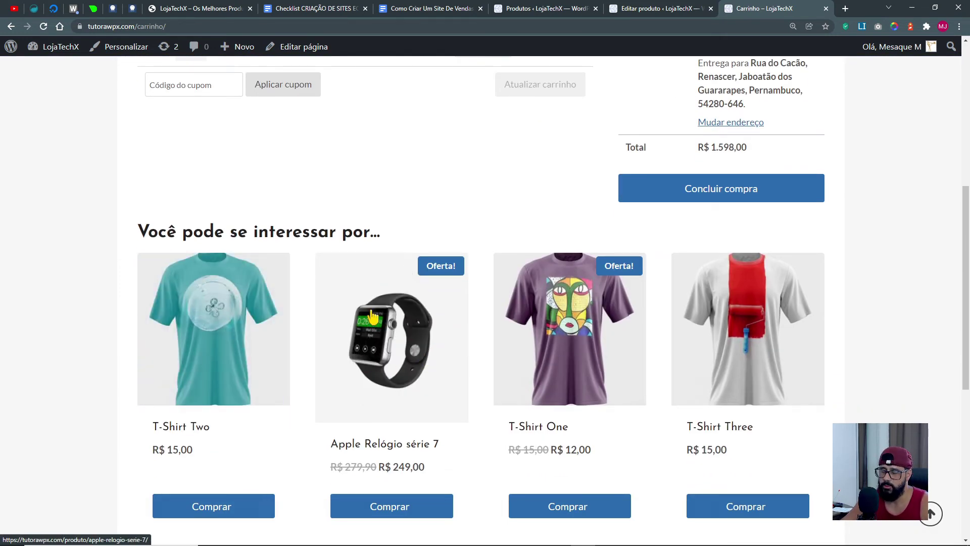
scroll(781, 360, "up", 5)
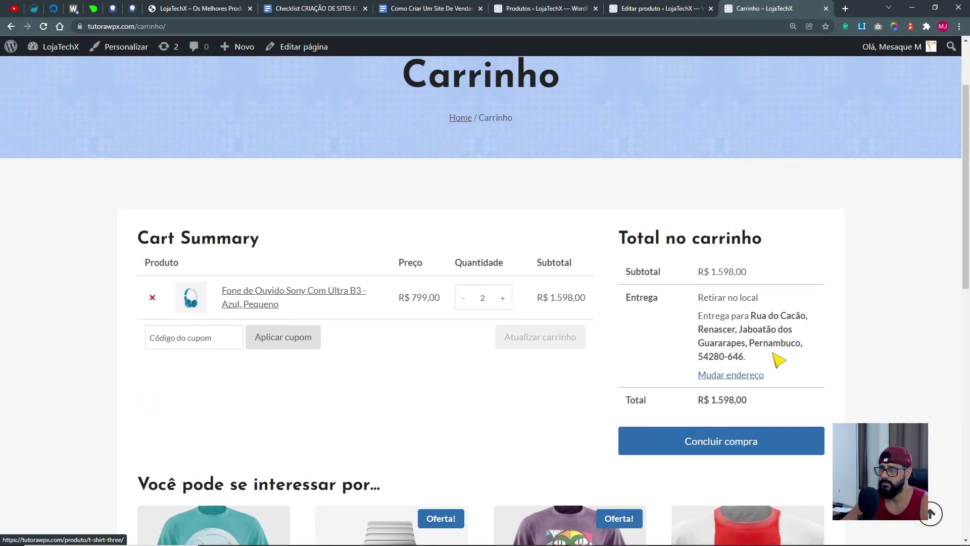
scroll(346, 429, "down", 7)
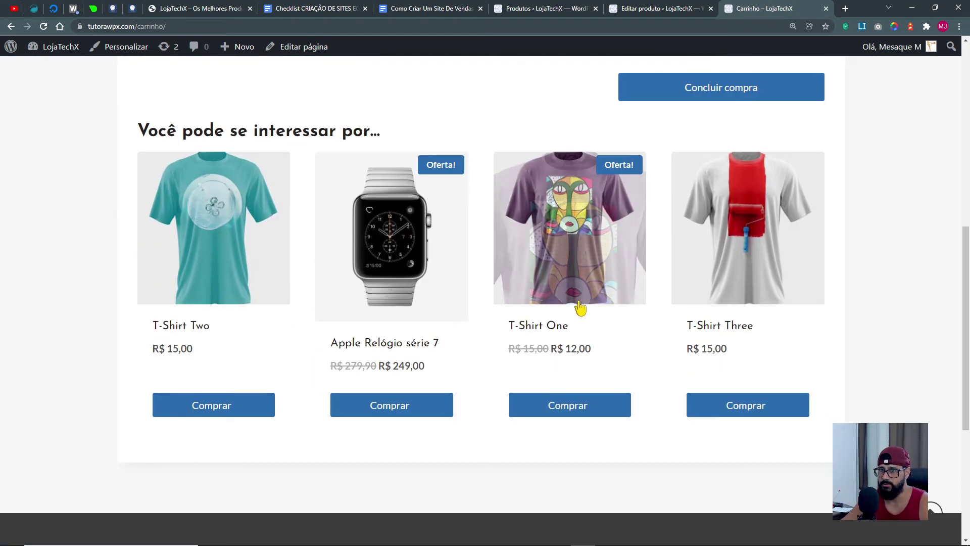
left_click(581, 409)
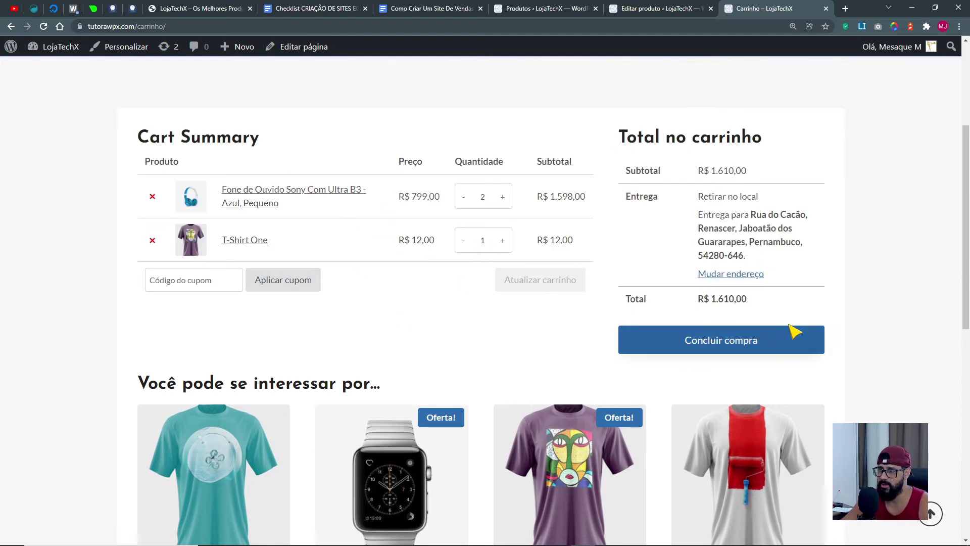
left_click_drag(710, 299, 756, 305)
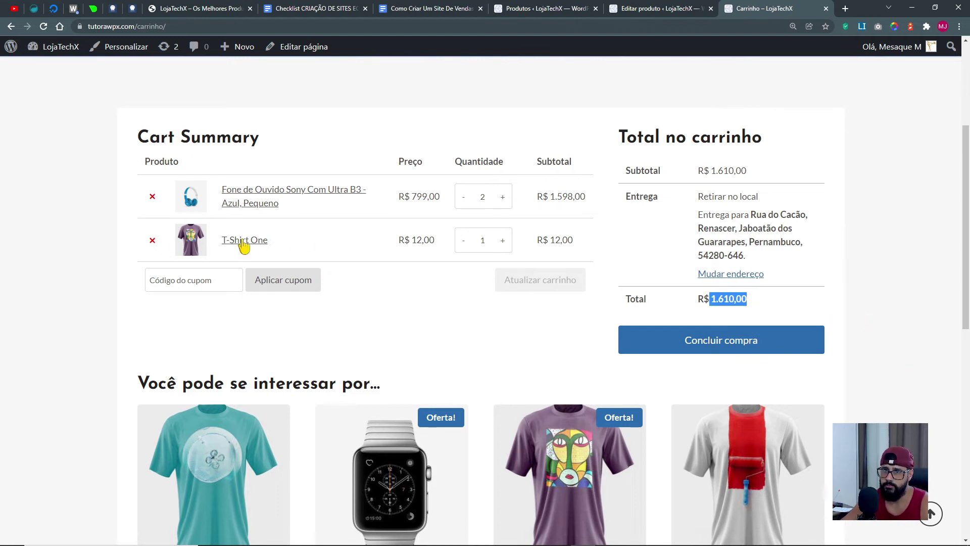
scroll(365, 231, "up", 4)
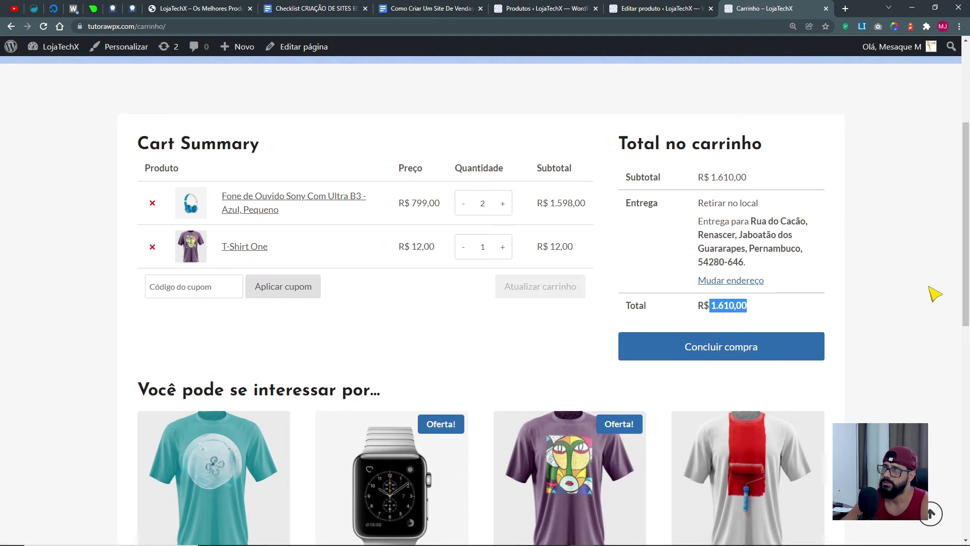
left_click(657, 8)
Show the headphone's Produtos relacionados settings: no upsells and four cross-sells.
scroll(378, 394, "down", 9)
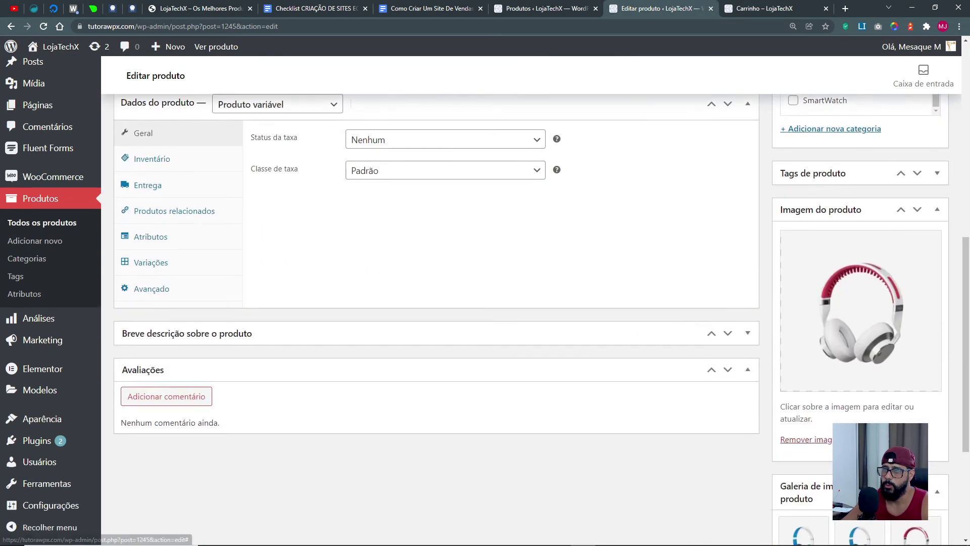
scroll(142, 362, "up", 1)
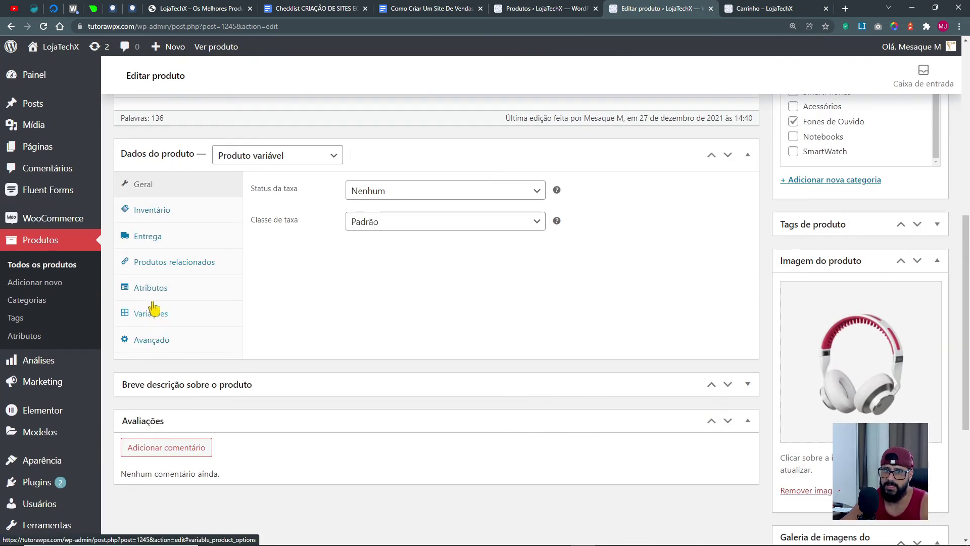
left_click(156, 270)
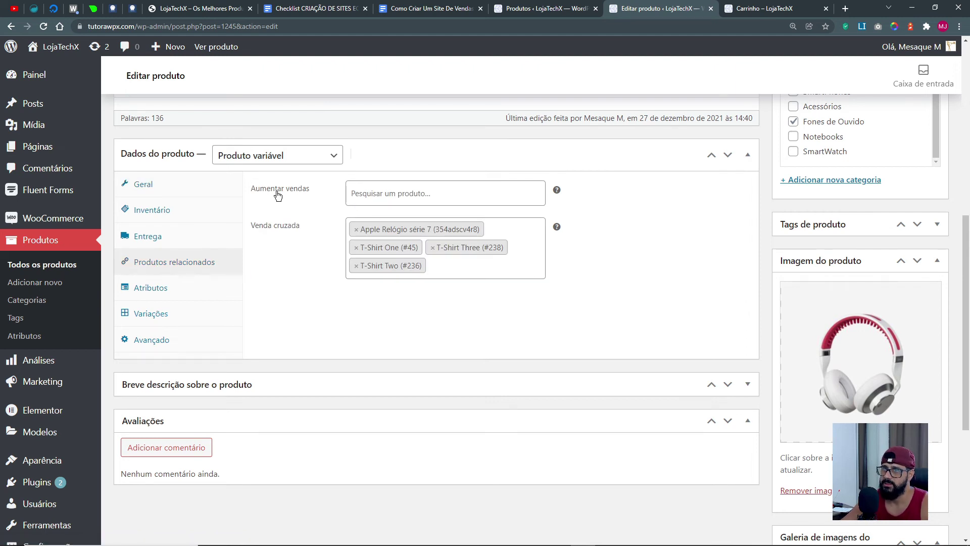
left_click_drag(275, 191, 319, 196)
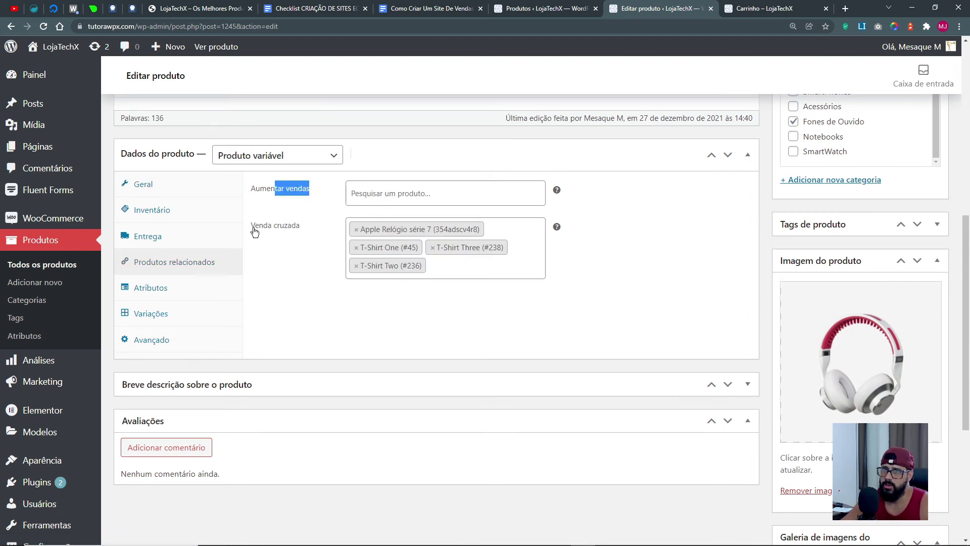
left_click_drag(256, 230, 310, 230)
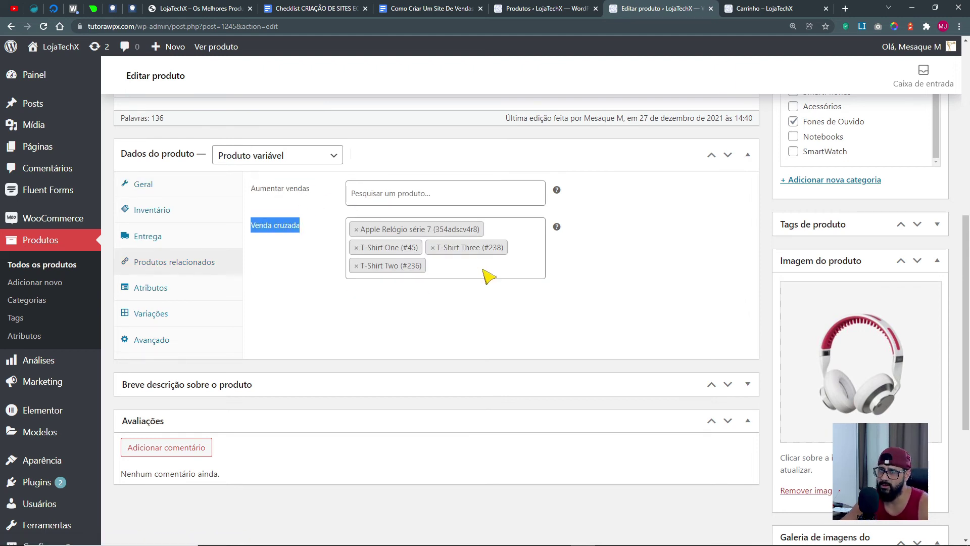
mouse_move(558, 227)
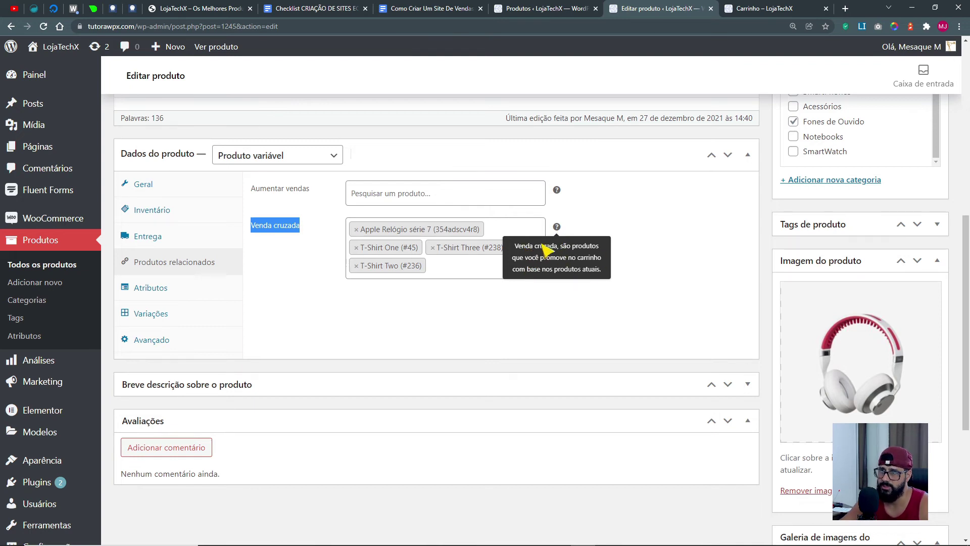
mouse_move(559, 189)
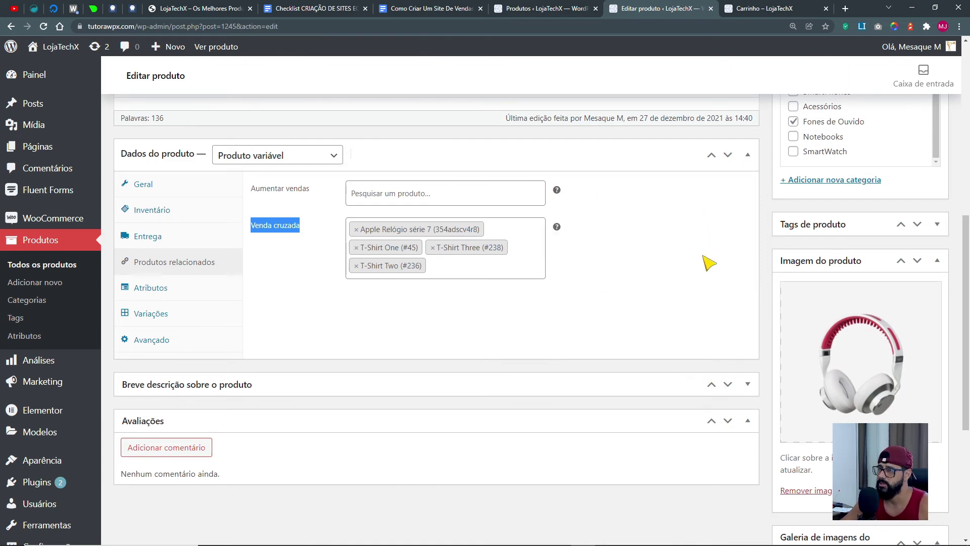
scroll(704, 259, "up", 4)
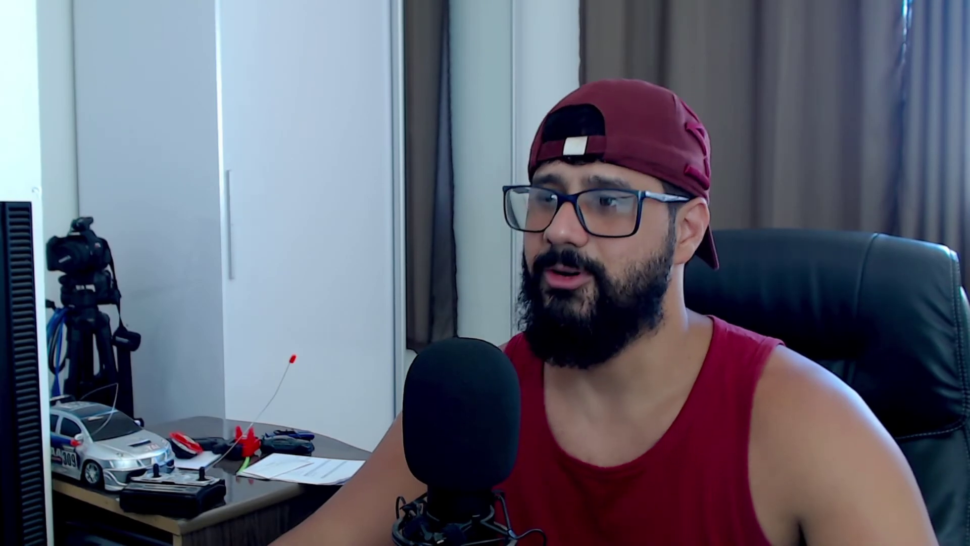